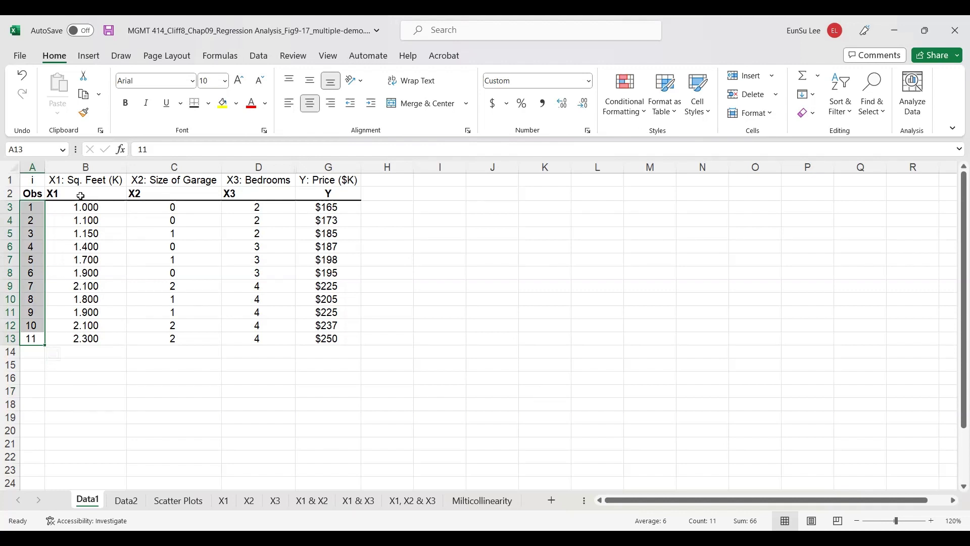
Step: Examine the X1, X2, X3 and Y columns and their observations on the Data1 sheet
click(80, 196)
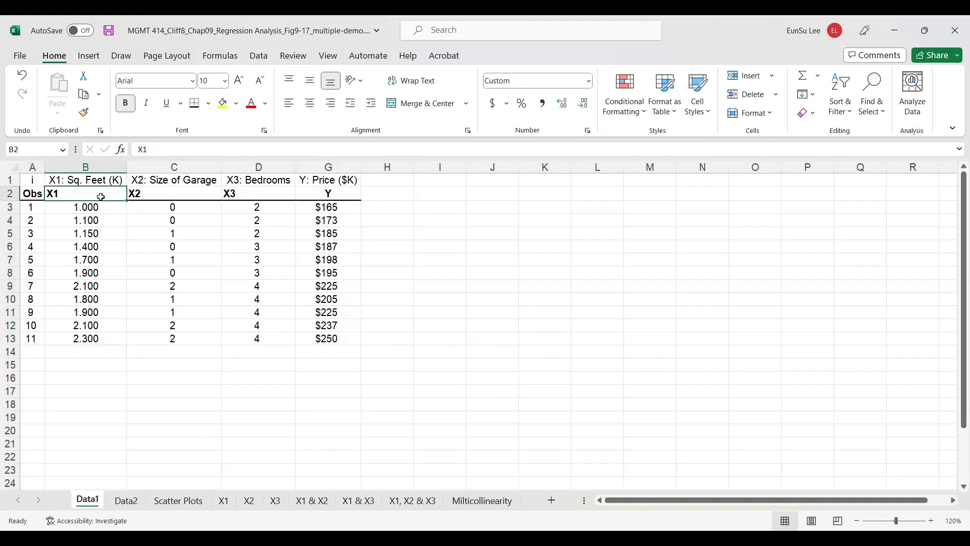
click(150, 195)
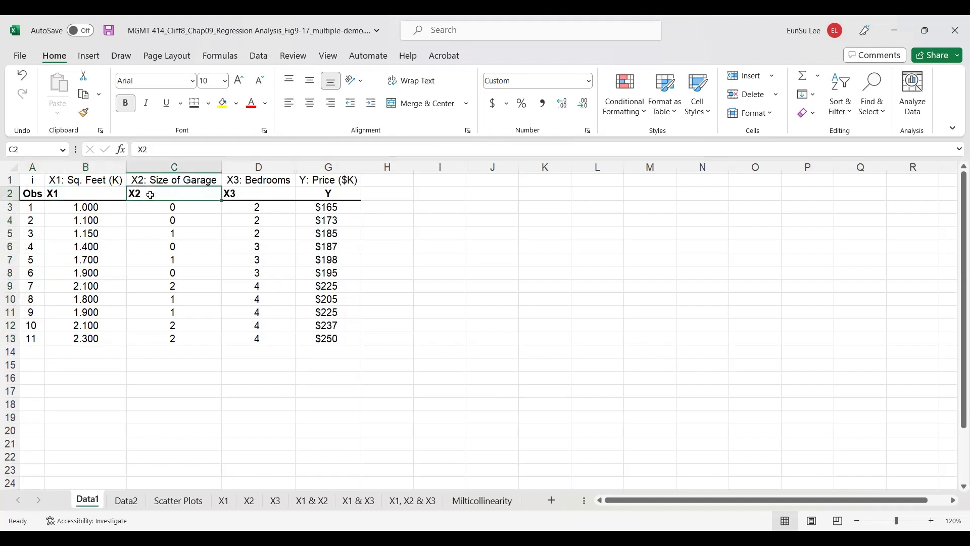
click(245, 194)
click(338, 193)
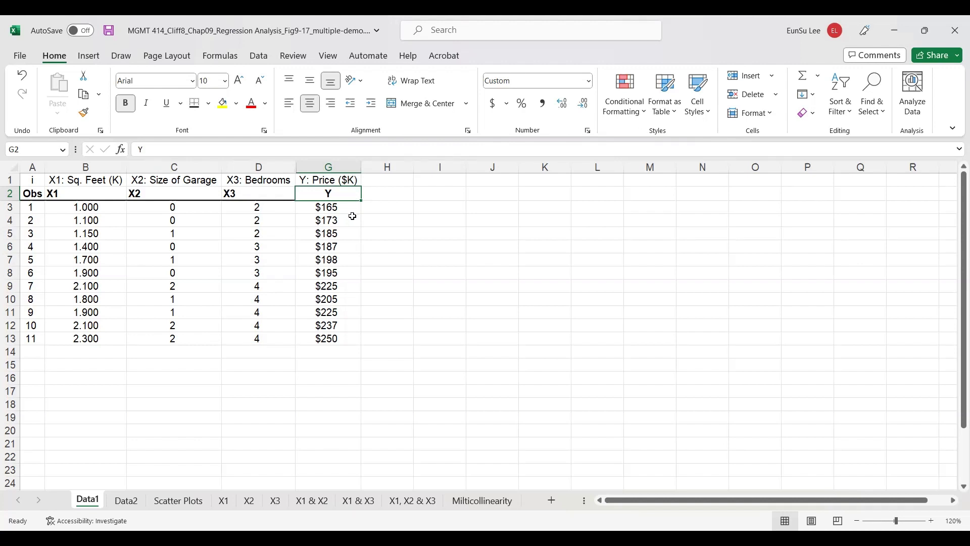
click(26, 207)
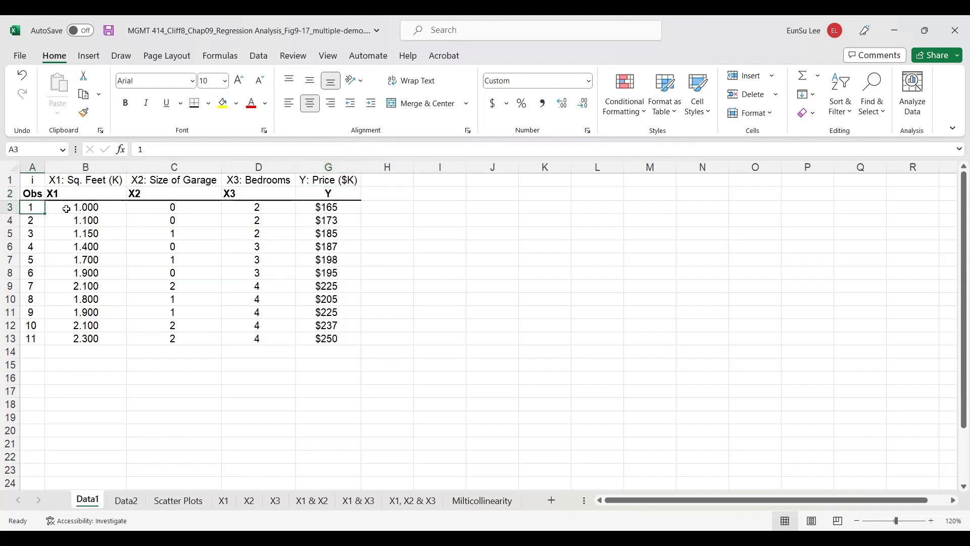
click(36, 222)
click(336, 221)
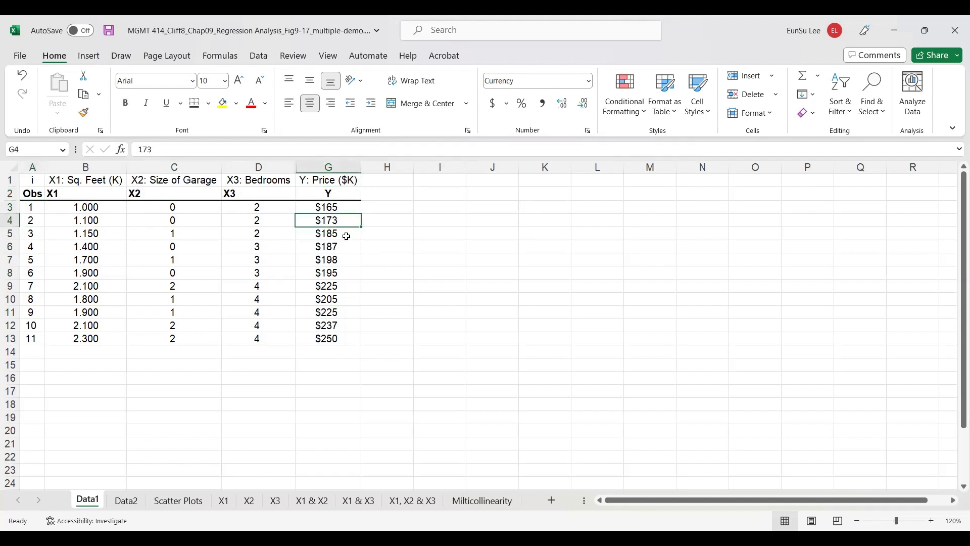
click(347, 236)
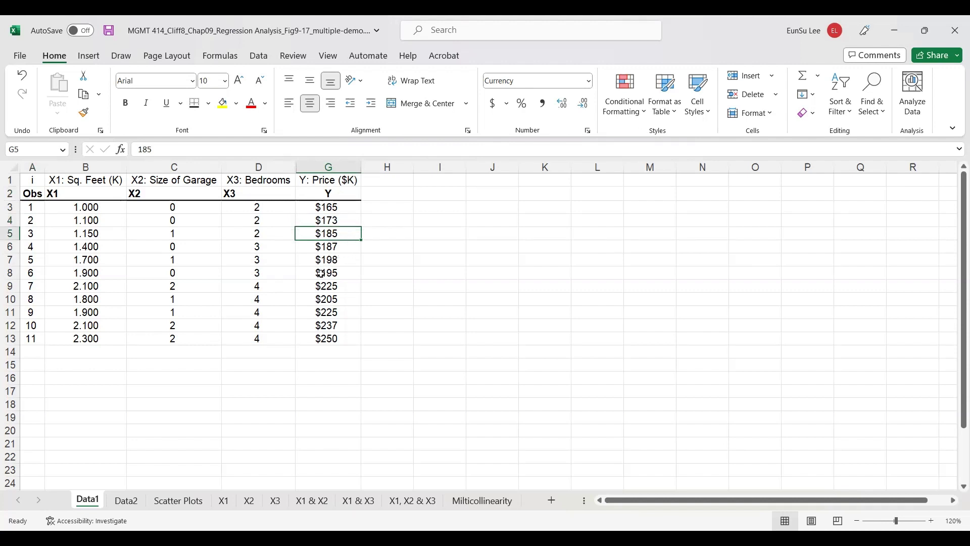
click(339, 362)
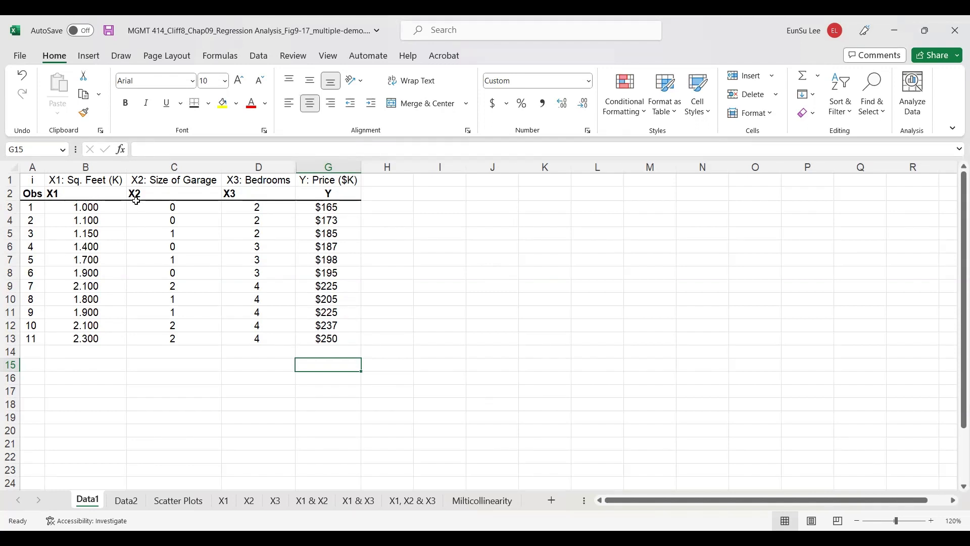
click(133, 312)
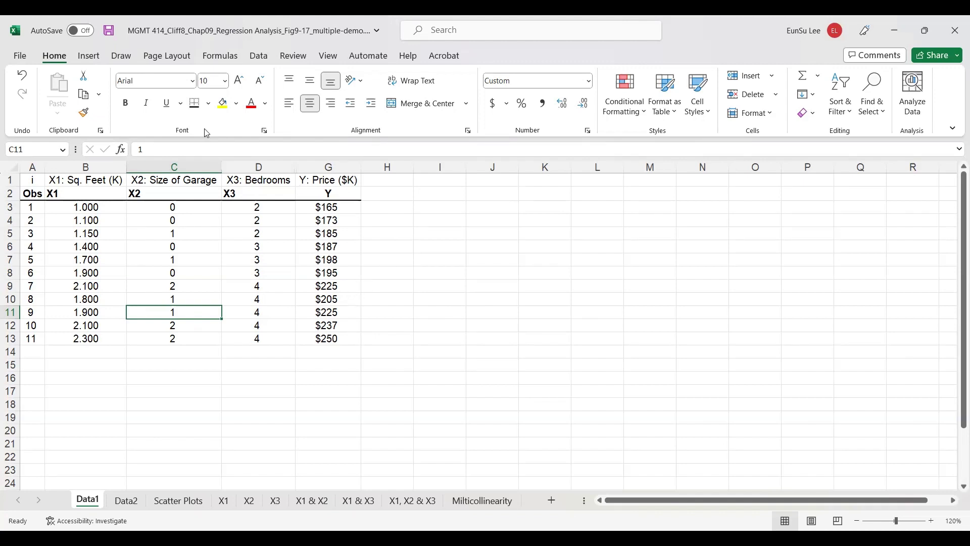
Step: Insert a markers-only scatter chart of price Y (G2:G13) against square feet X1 (B2:B13)
click(127, 61)
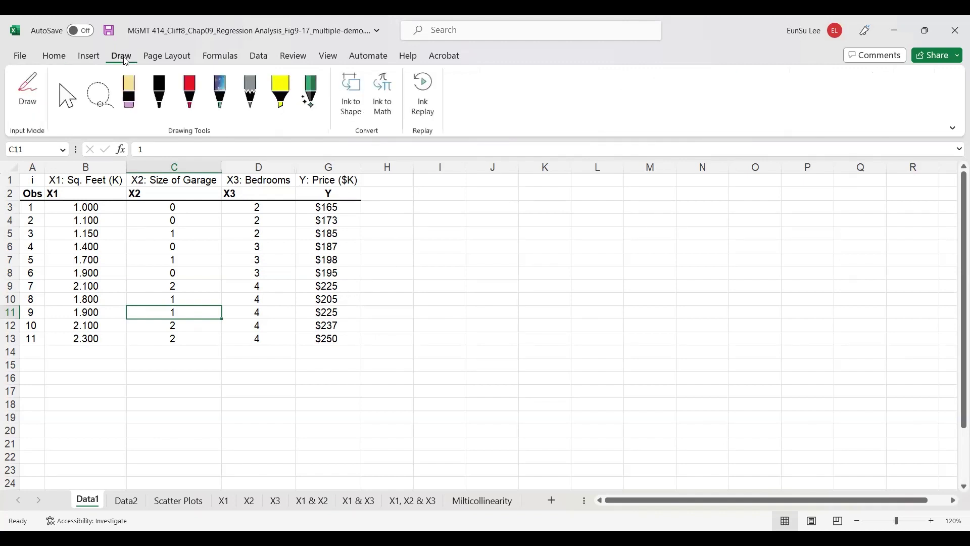
click(86, 56)
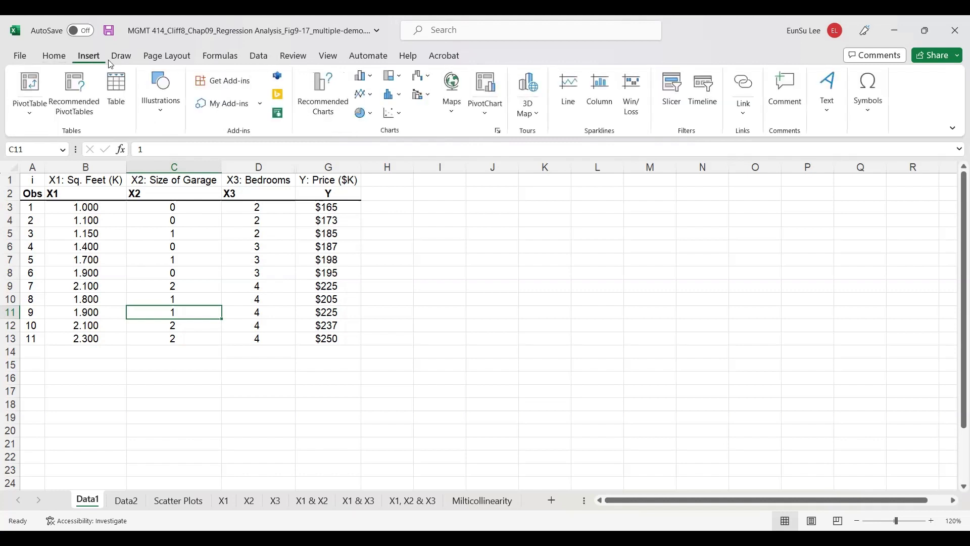
click(399, 113)
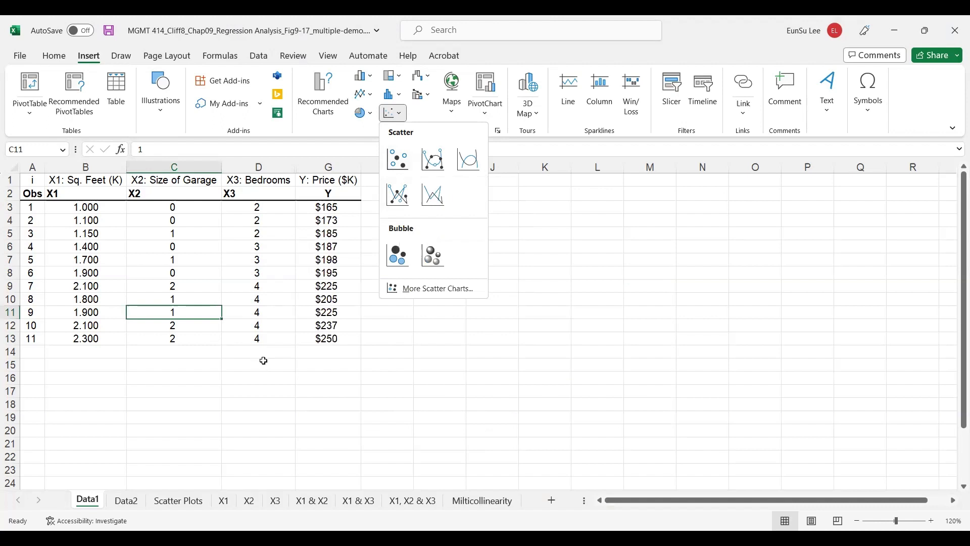
click(106, 181)
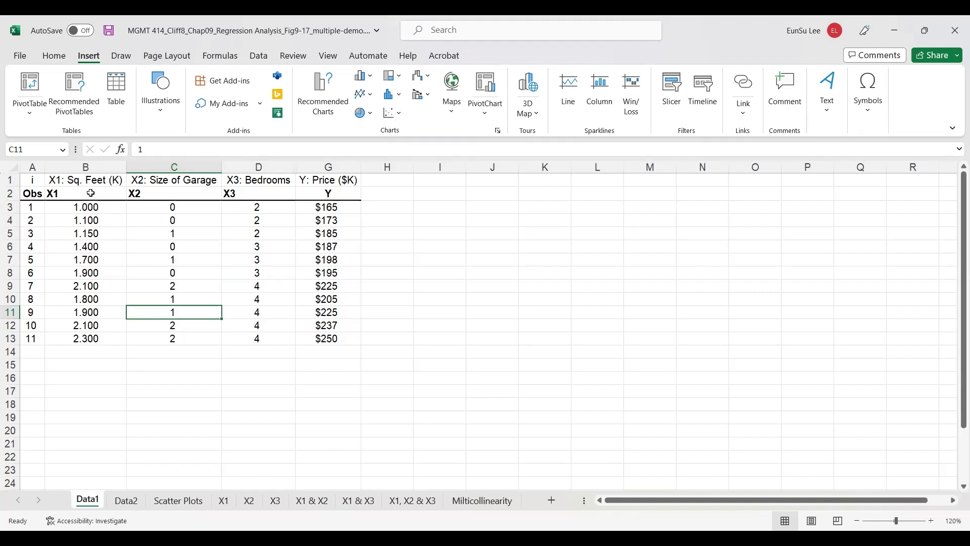
drag(91, 194, 76, 341)
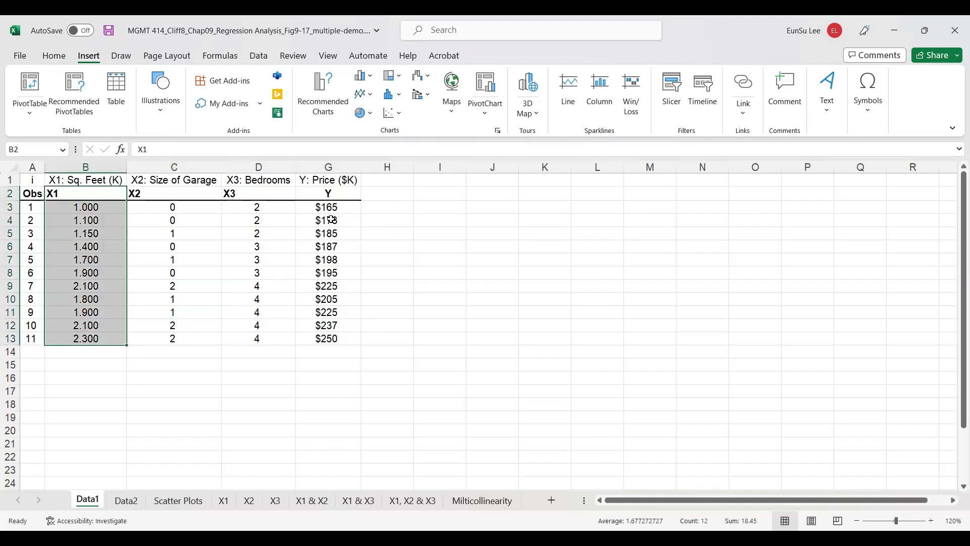
ctrl+drag(338, 191, 321, 334)
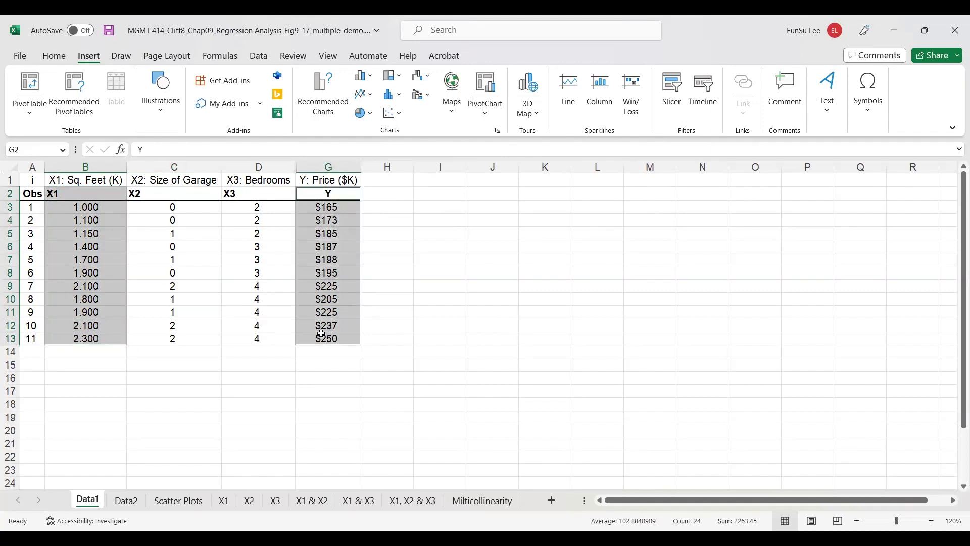
click(399, 114)
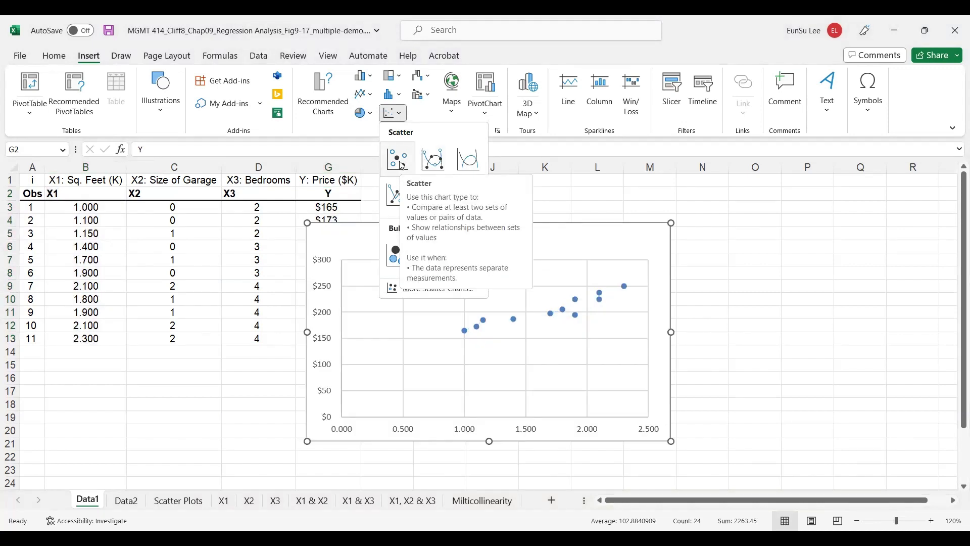
click(401, 164)
Step: Move the X1 scatter chart beside the data table and shrink it to about columns H to M, rows 2 to 12
drag(455, 228, 531, 191)
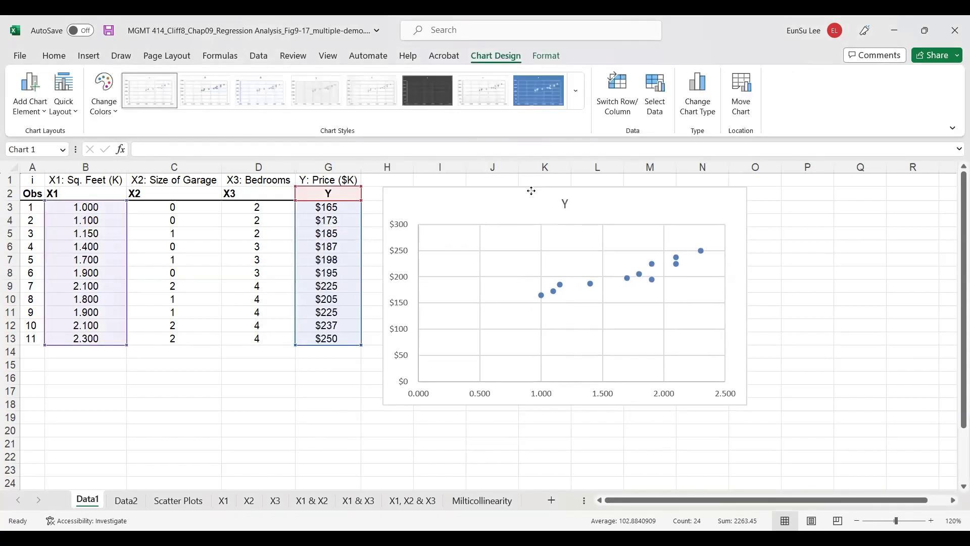
drag(748, 405, 675, 326)
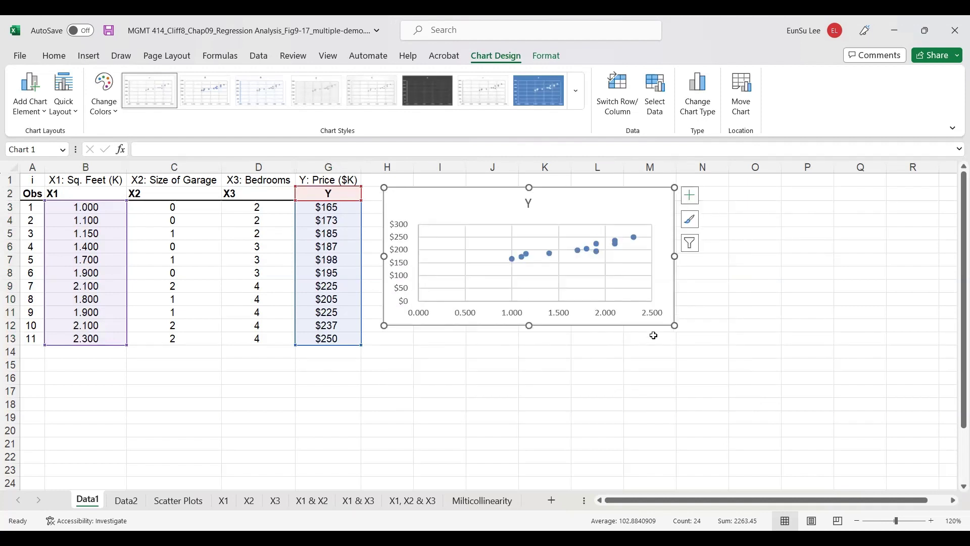
click(562, 386)
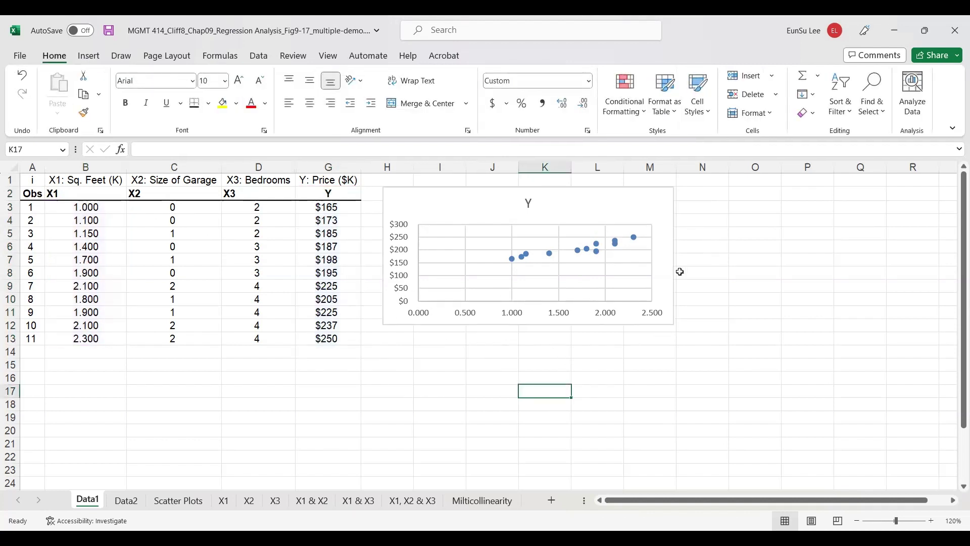
Step: Add axis titles to the X1 scatter chart
click(663, 273)
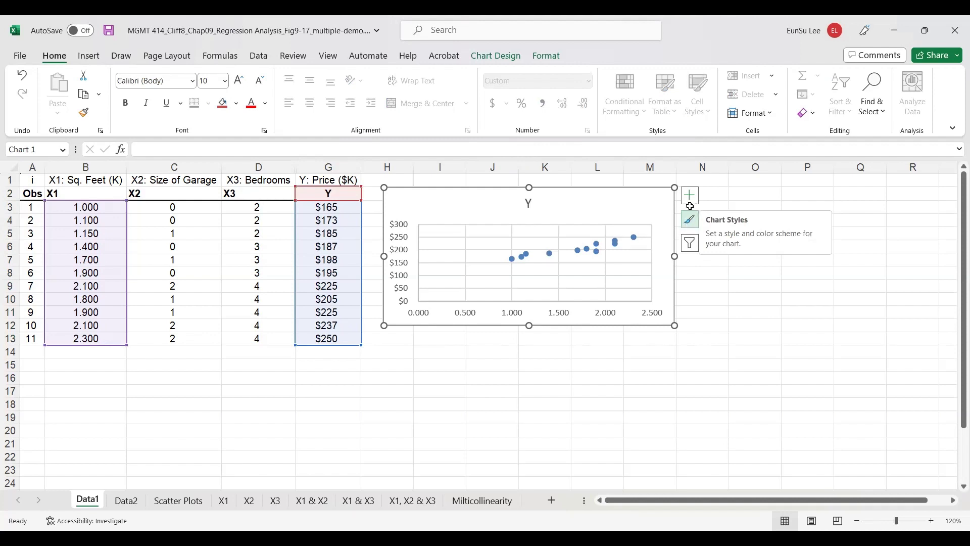
click(690, 197)
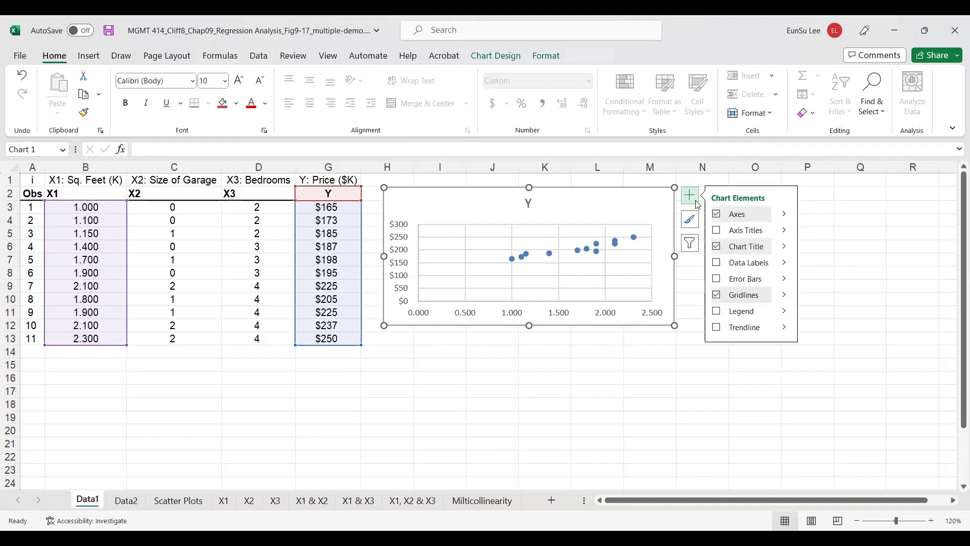
click(717, 232)
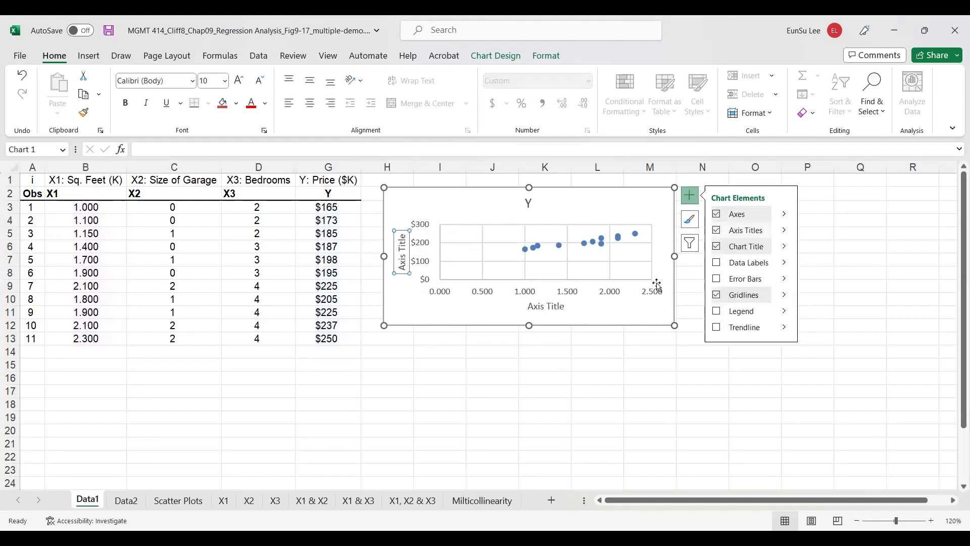
Step: Set the X1 scatter chart's horizontal axis title to X1 and its vertical axis title to Y
click(544, 304)
drag(529, 305, 572, 307)
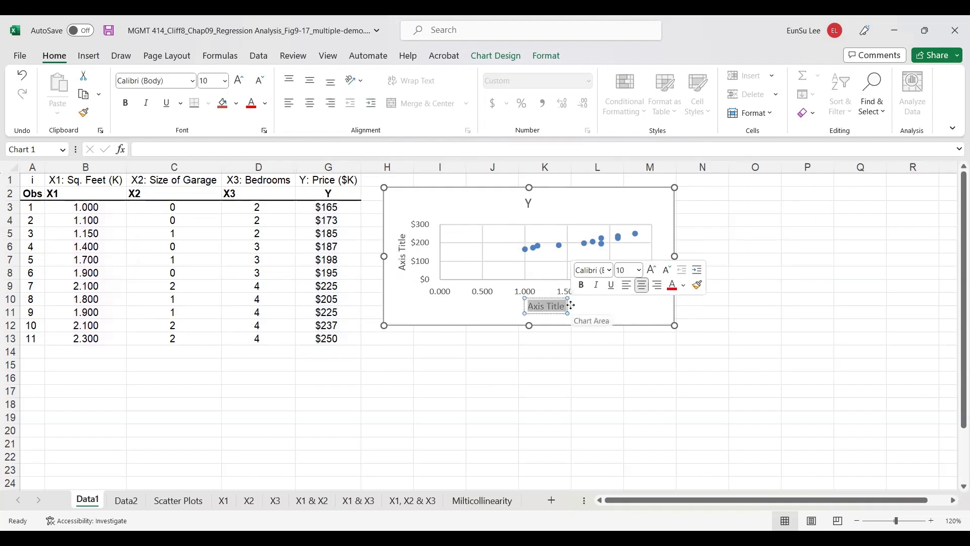
click(571, 305)
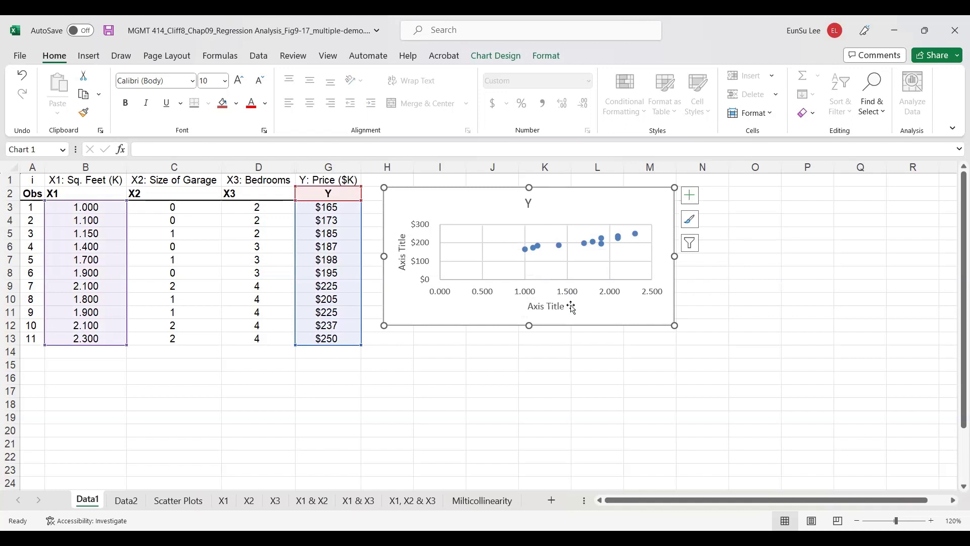
click(540, 307)
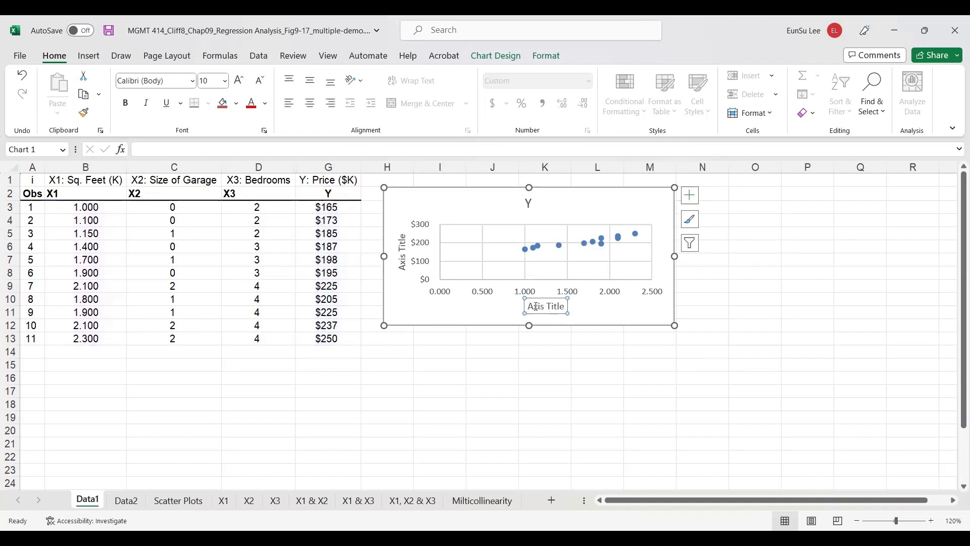
triple_click(536, 307)
text(X)
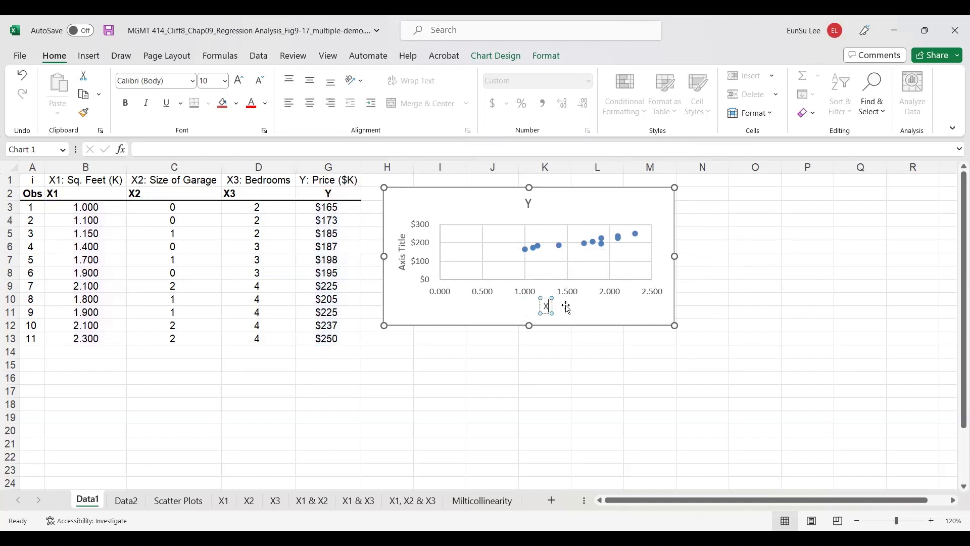
text(1)
triple_click(402, 263)
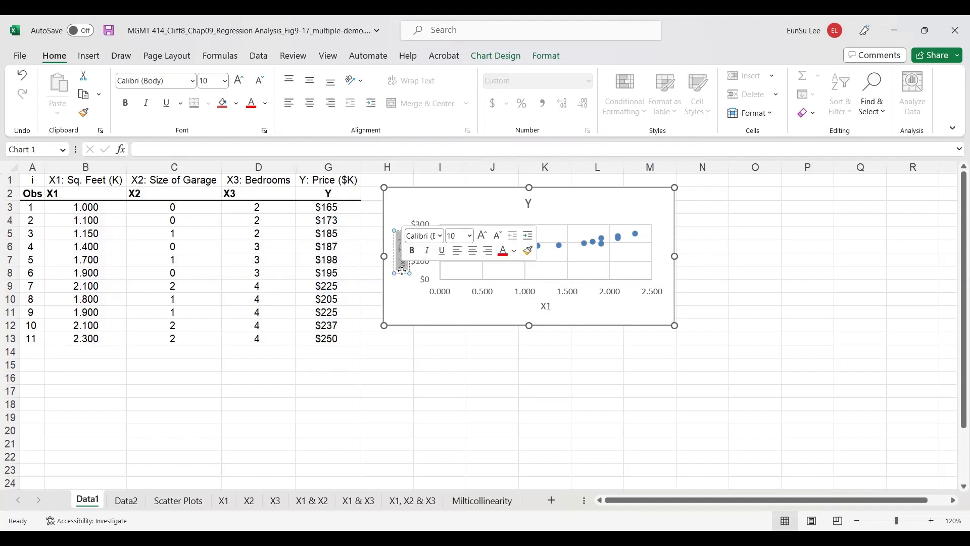
text(Y)
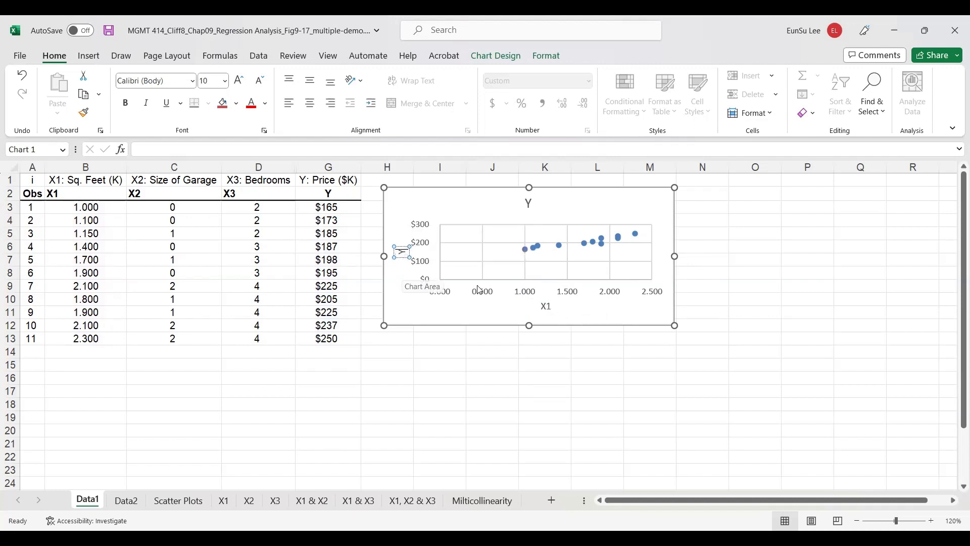
click(438, 338)
click(324, 374)
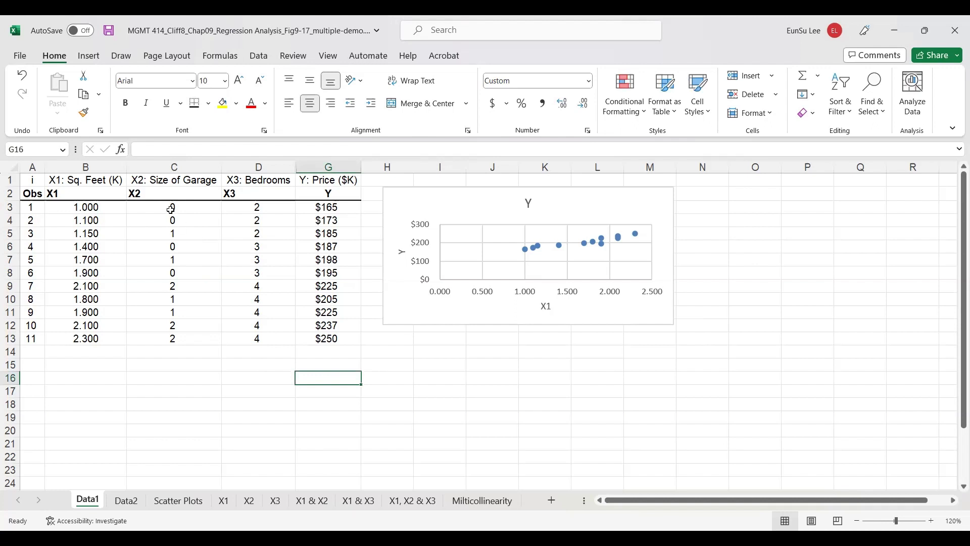
Step: Insert a markers-only scatter chart of price Y (G2:G13) against garage size X2 (C2:C13)
drag(174, 193, 172, 340)
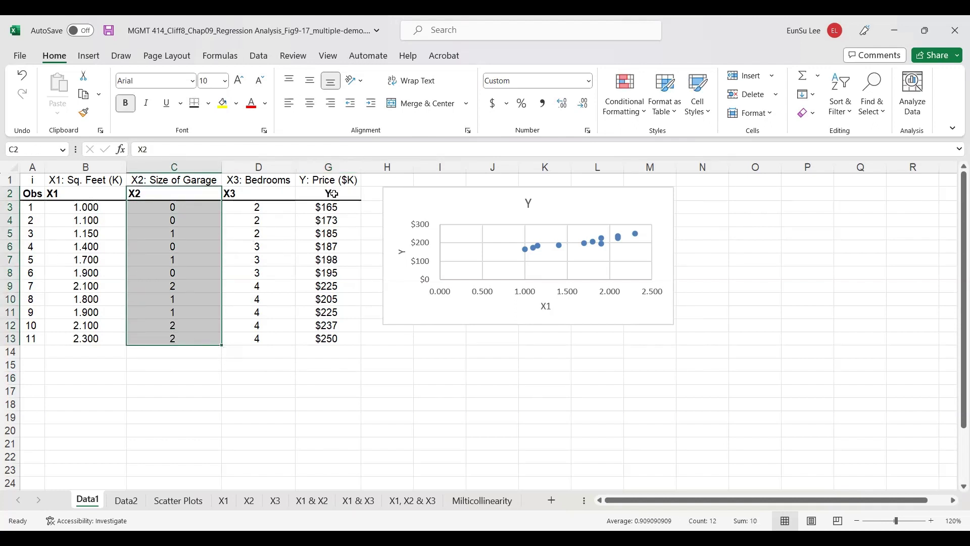
drag(333, 194, 326, 340)
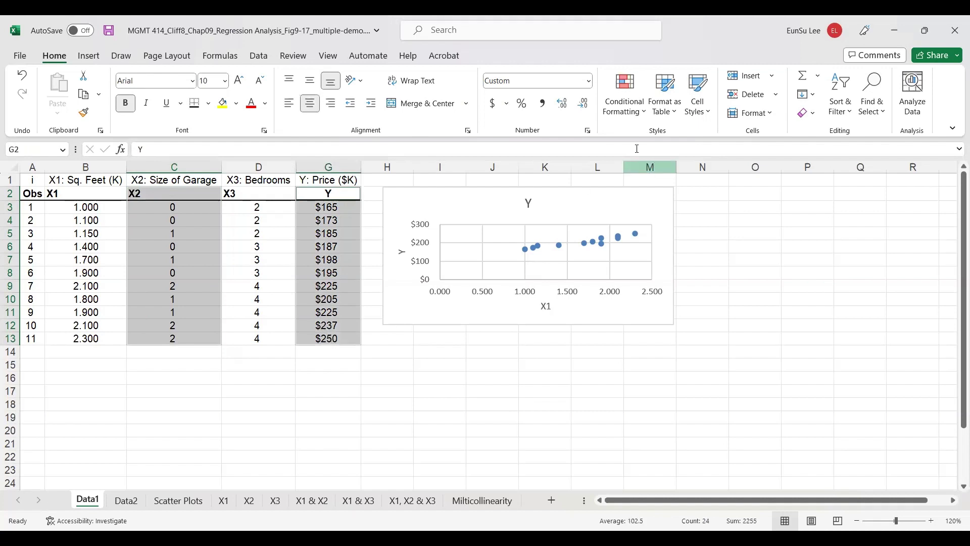
click(89, 56)
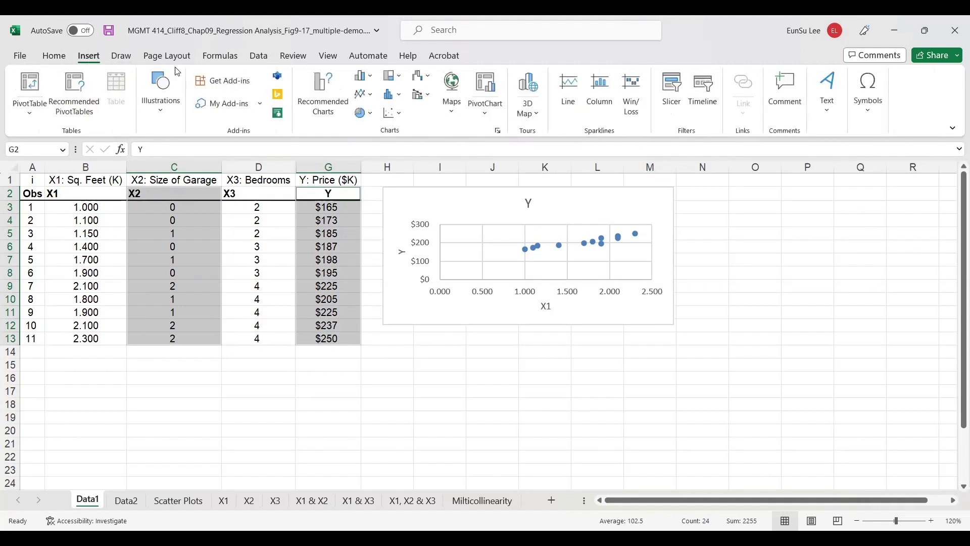
click(402, 117)
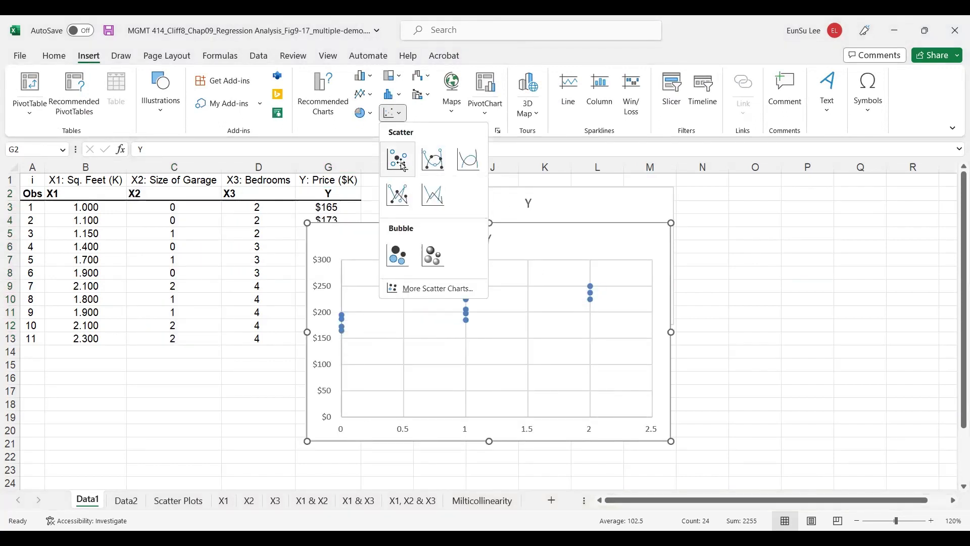
click(630, 417)
Step: Shrink the X2 scatter chart and place it directly below the X1 chart, about rows 12 to 19
drag(671, 441, 654, 340)
drag(523, 236, 593, 318)
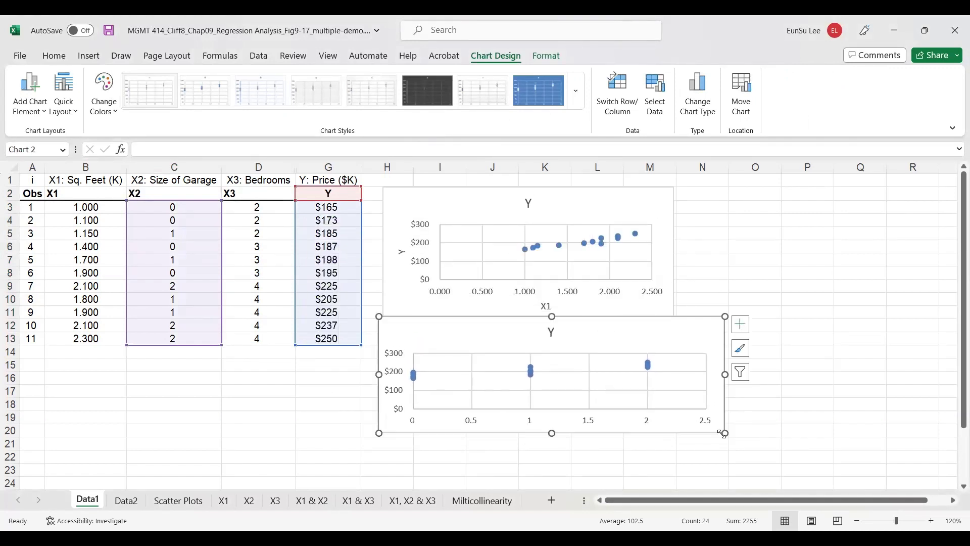
drag(695, 417, 676, 414)
Step: Add axis titles to the X2 scatter chart
click(692, 324)
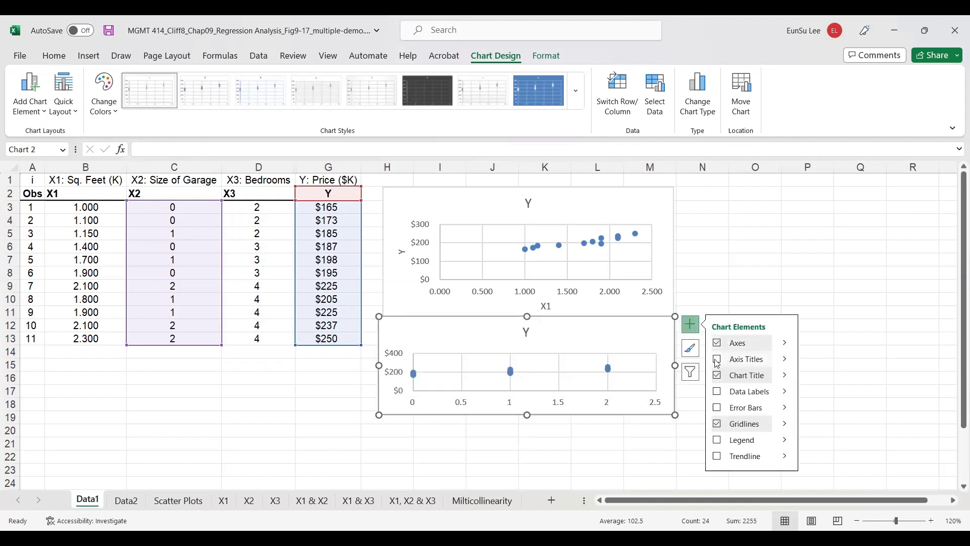
click(719, 359)
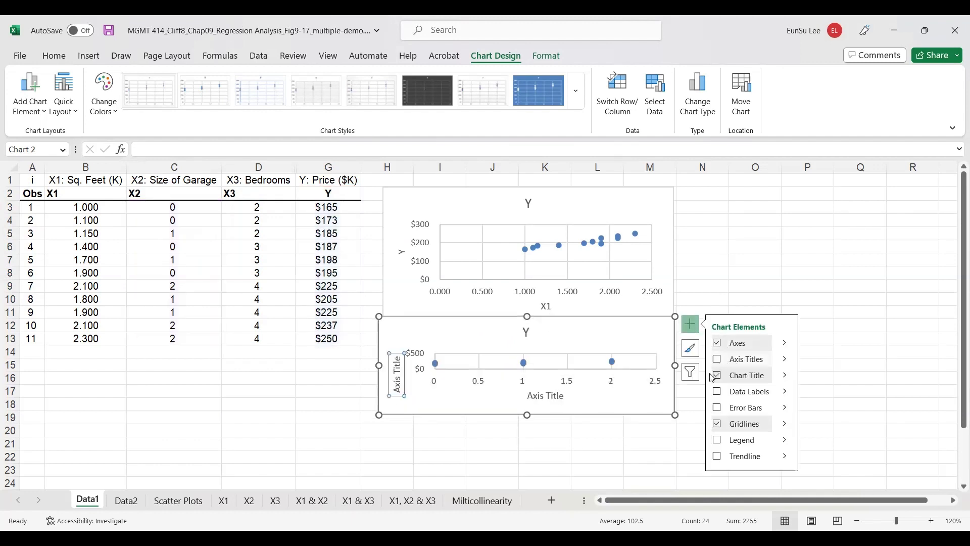
Step: Set the X2 scatter chart's horizontal axis title to X2 and its vertical axis title to Price
click(549, 397)
drag(532, 397, 584, 397)
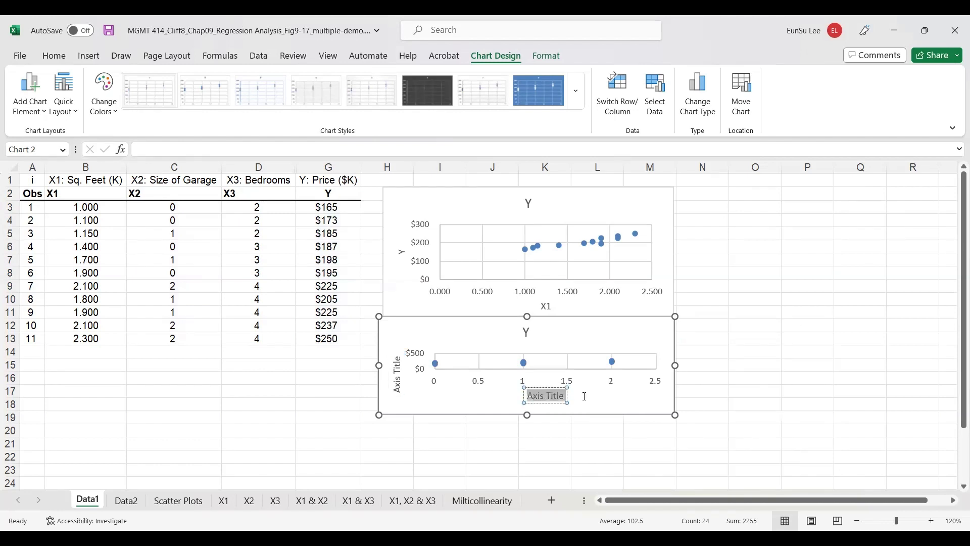
text(X)
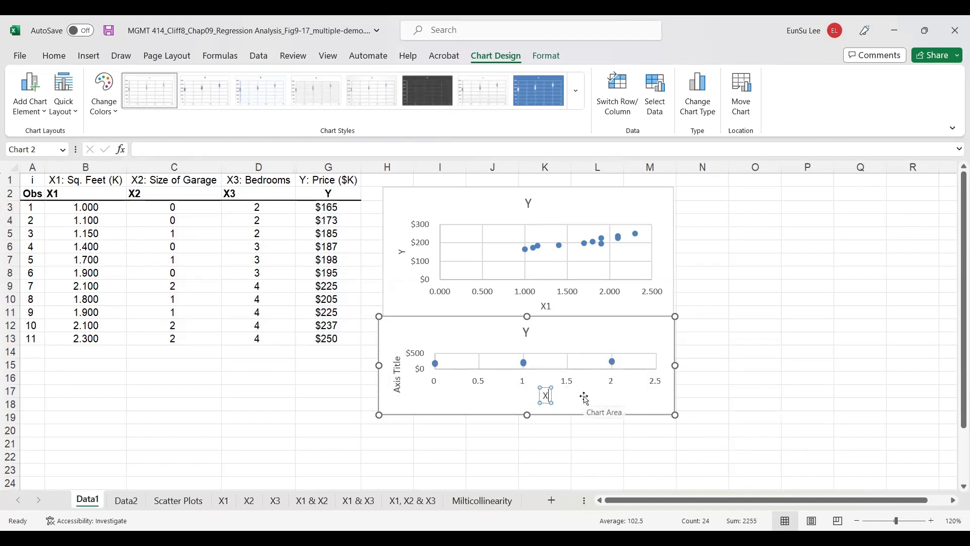
text(2)
click(398, 383)
drag(398, 354, 404, 398)
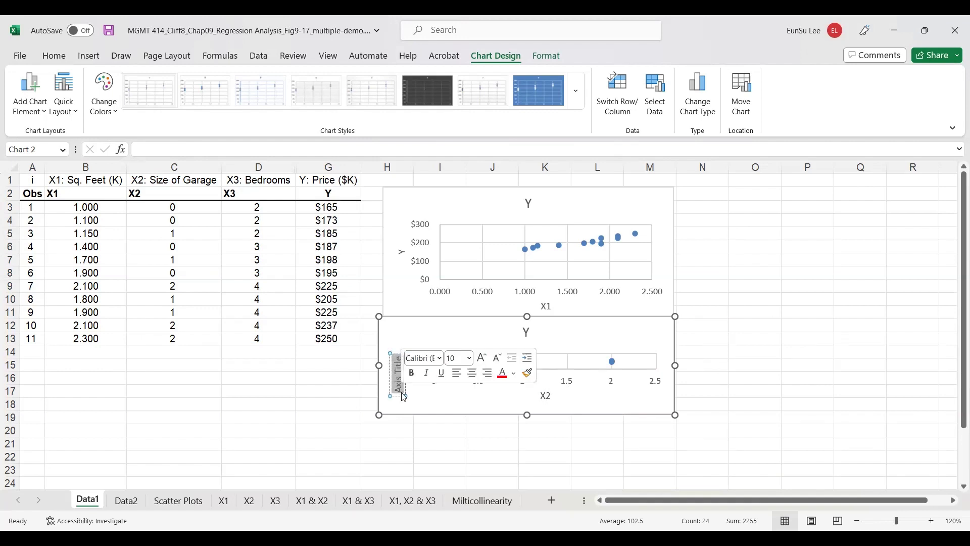
text(Price)
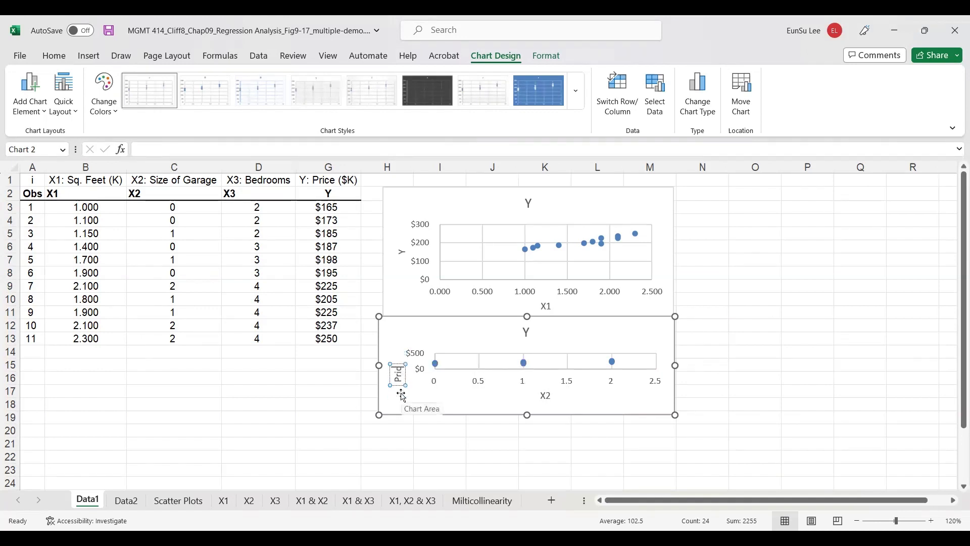
Step: Enlarge the X2 scatter chart vertically so it spans about rows 11 to 22
click(621, 402)
drag(674, 415, 675, 465)
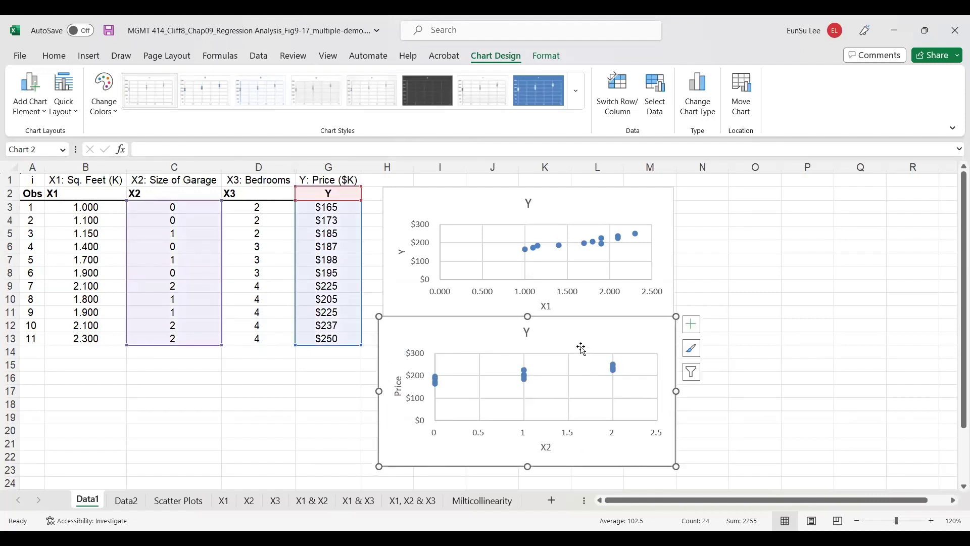
drag(527, 316, 529, 301)
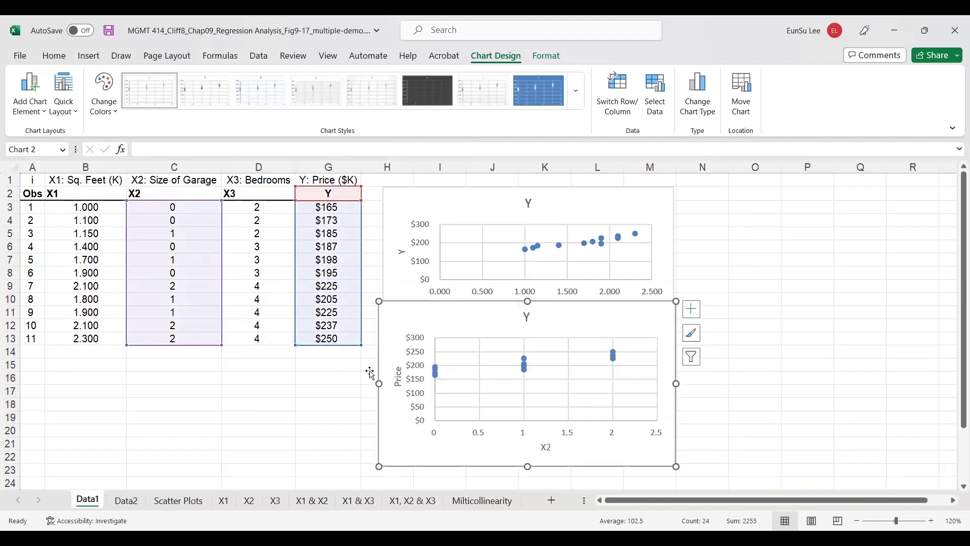
click(340, 377)
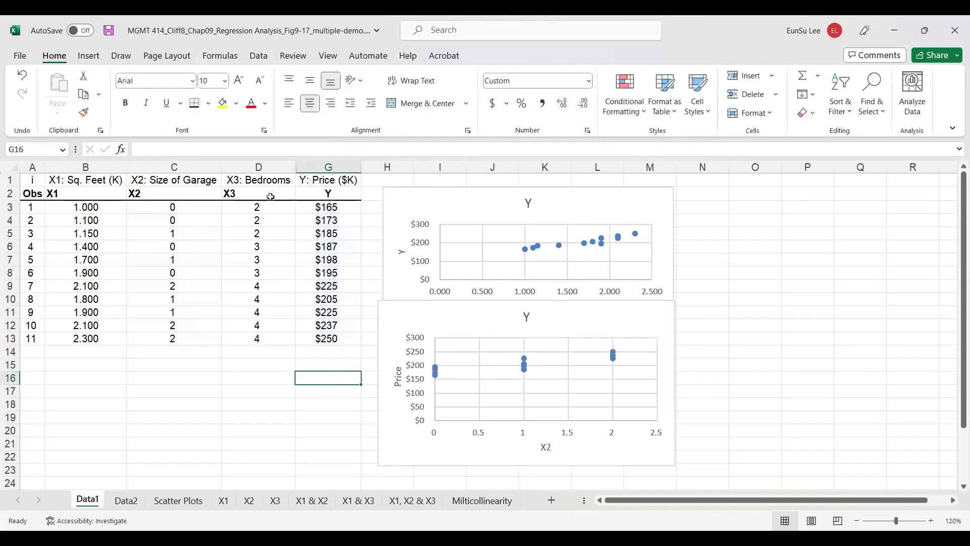
Step: Insert a markers-only scatter chart of price Y (G2:G13) against bedrooms X3 (D2:D13) and fit it below the data table, about rows 14 to 23
drag(271, 197, 278, 336)
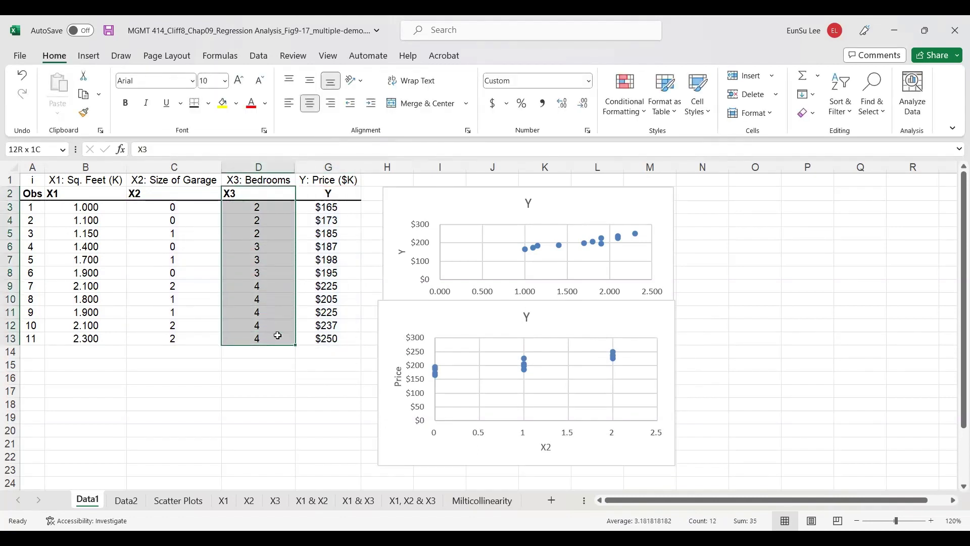
drag(334, 194, 342, 339)
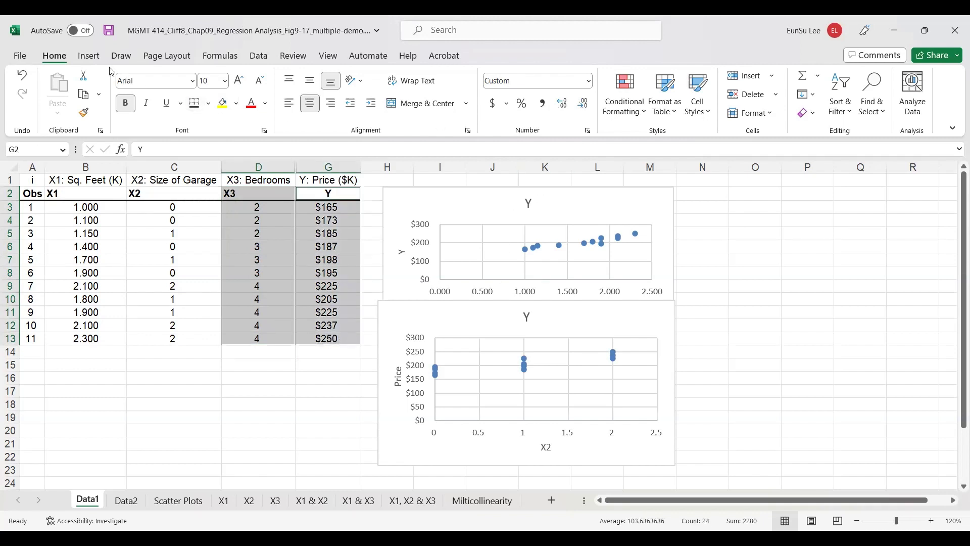
click(93, 59)
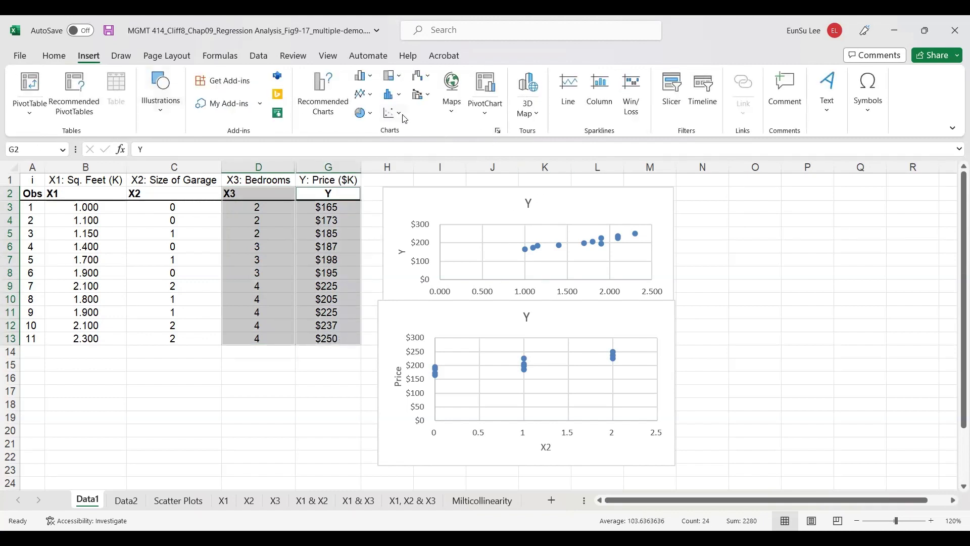
click(392, 113)
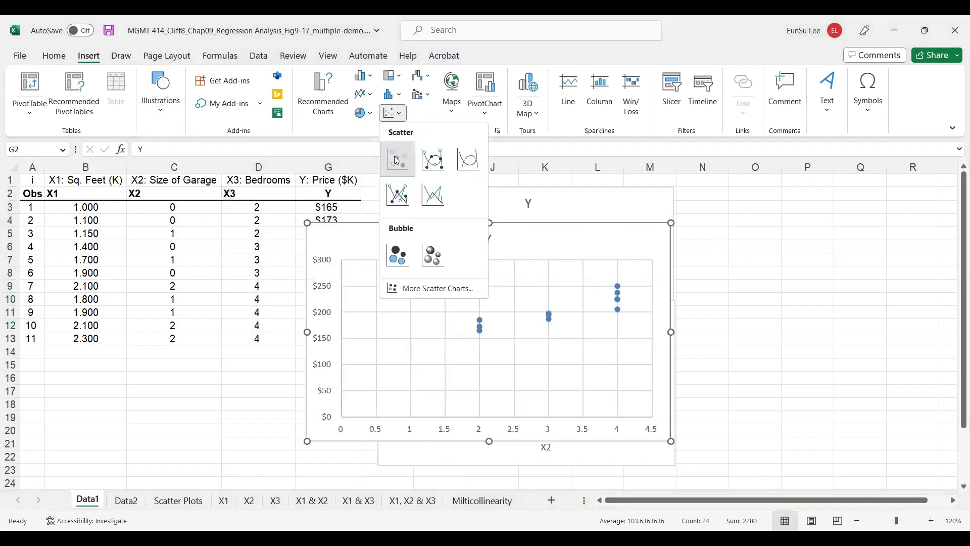
click(396, 160)
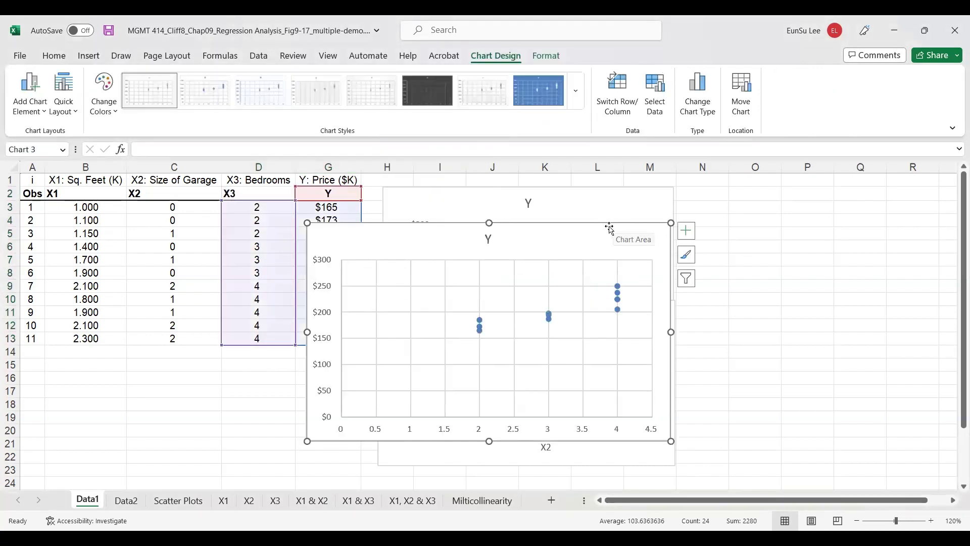
drag(611, 225, 384, 260)
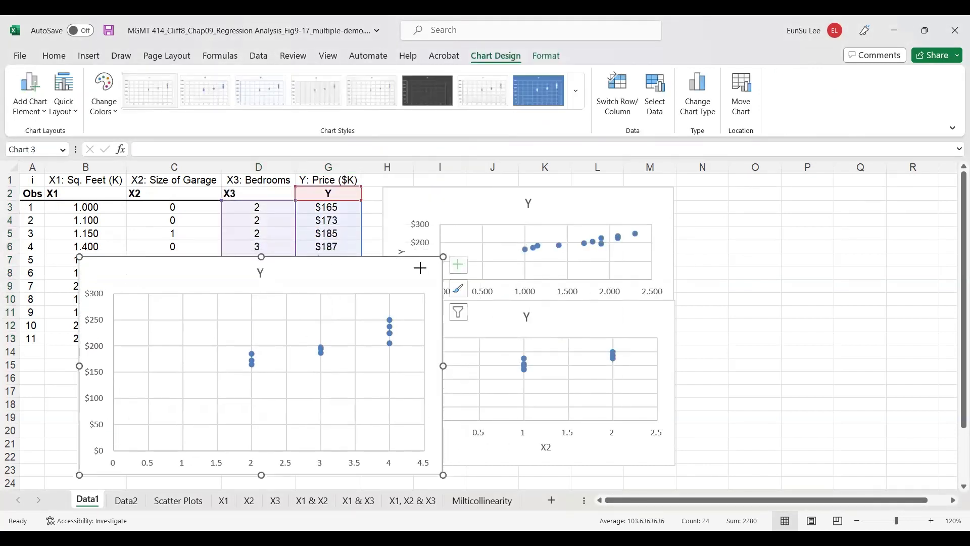
drag(443, 257, 338, 349)
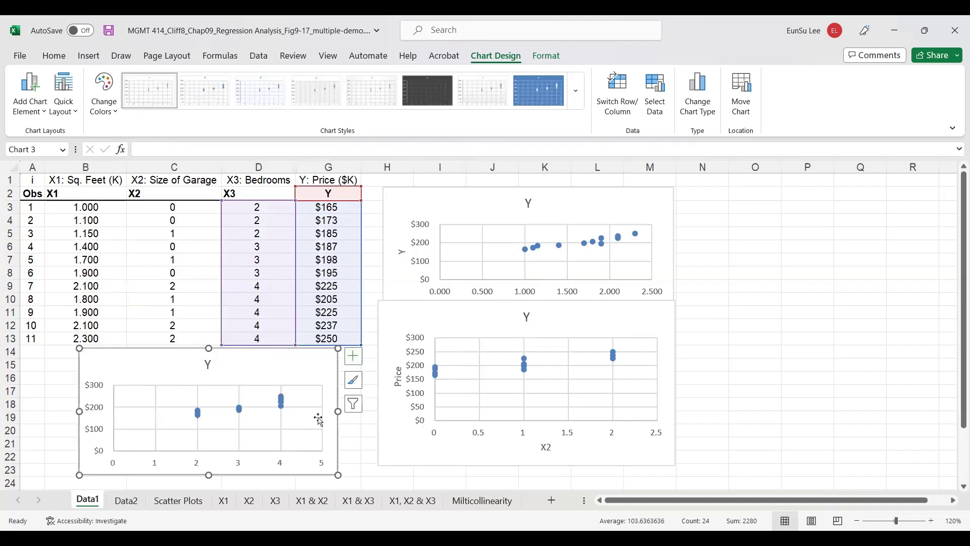
Step: Add axis titles to the X3 scatter chart, with X3 on the horizontal axis and Price on the vertical axis
click(353, 356)
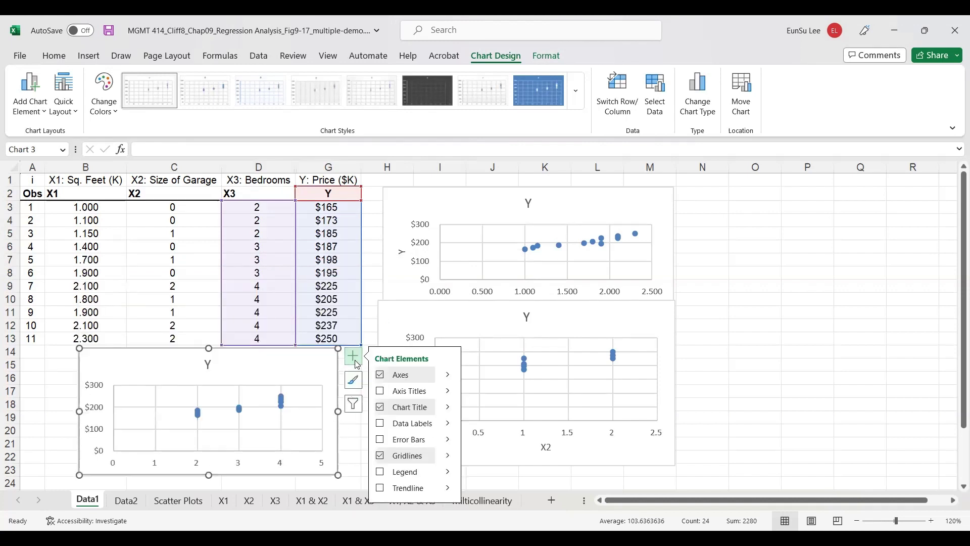
click(383, 394)
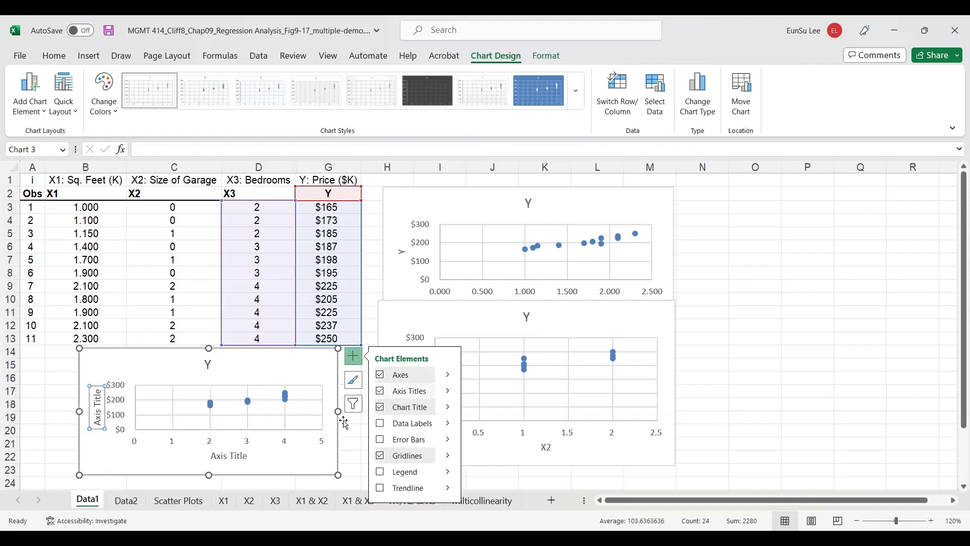
click(222, 457)
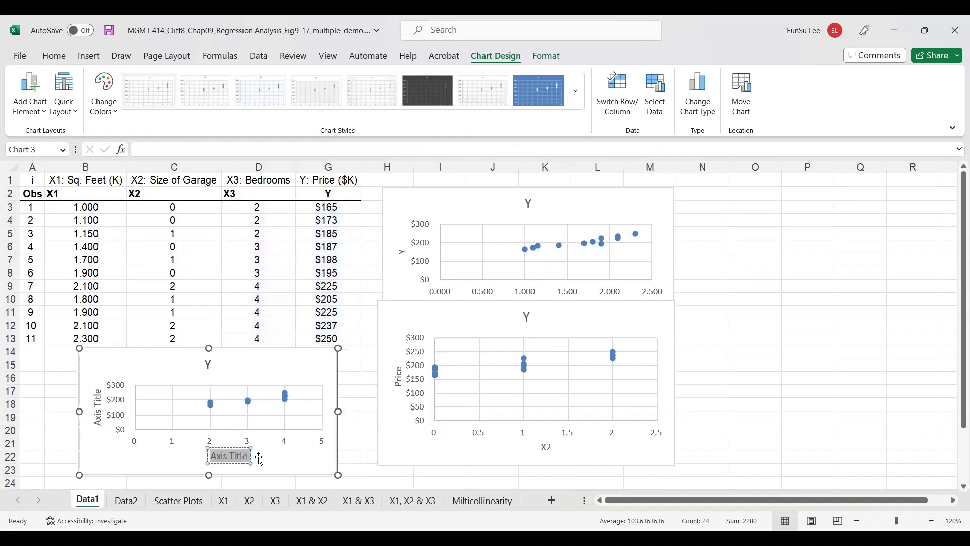
text(X)
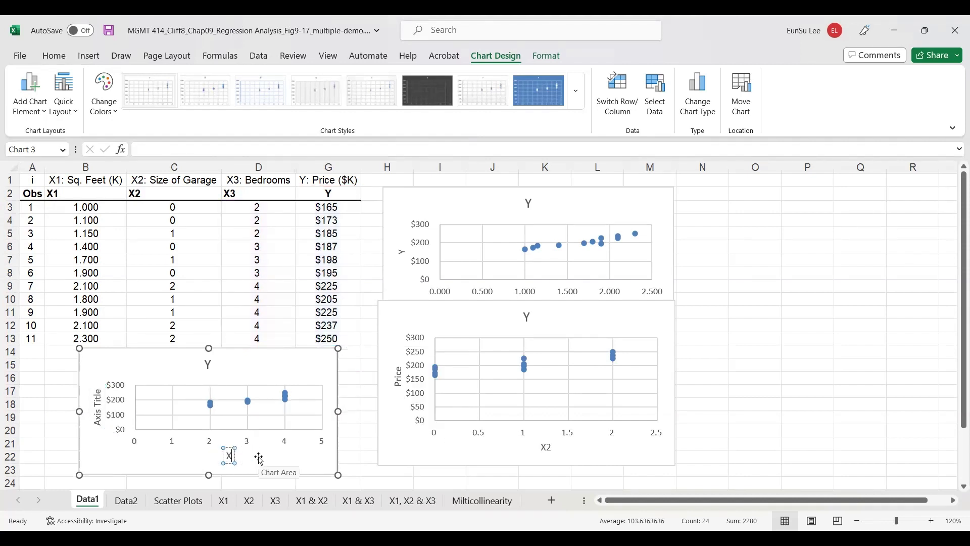
text(3)
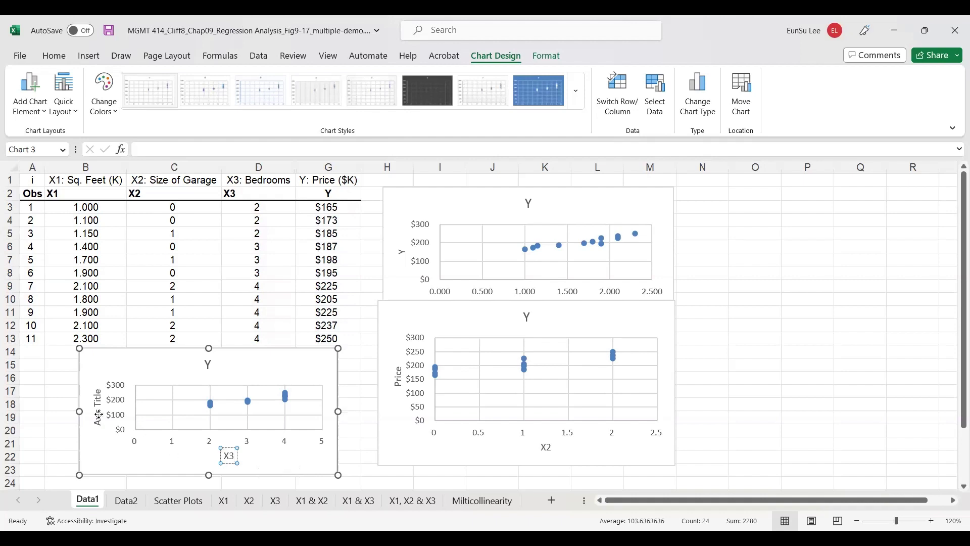
click(99, 396)
drag(99, 391, 98, 425)
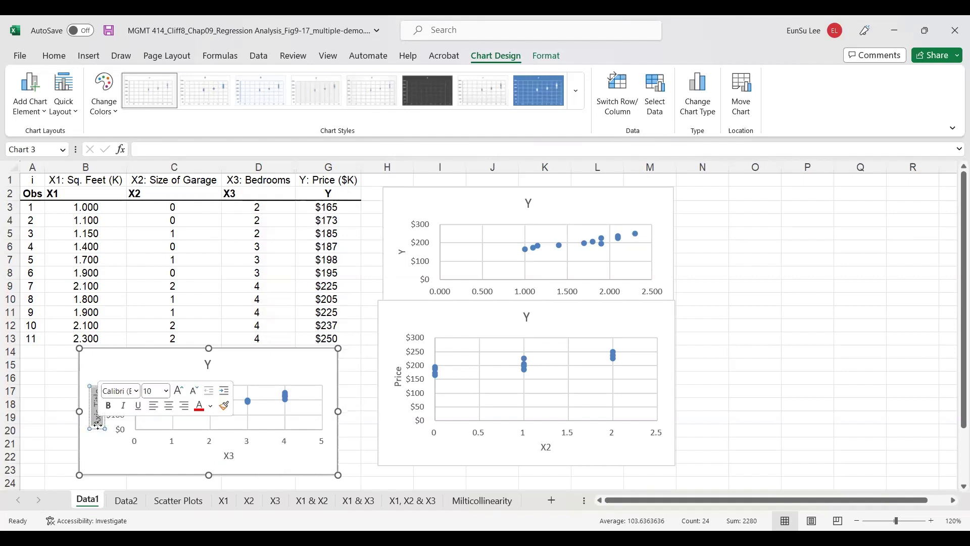
text(Price)
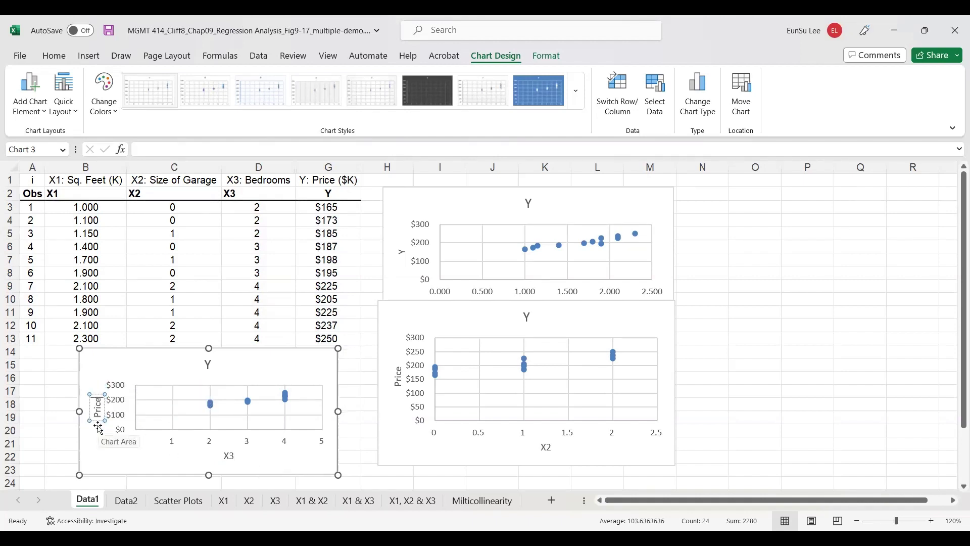
click(780, 351)
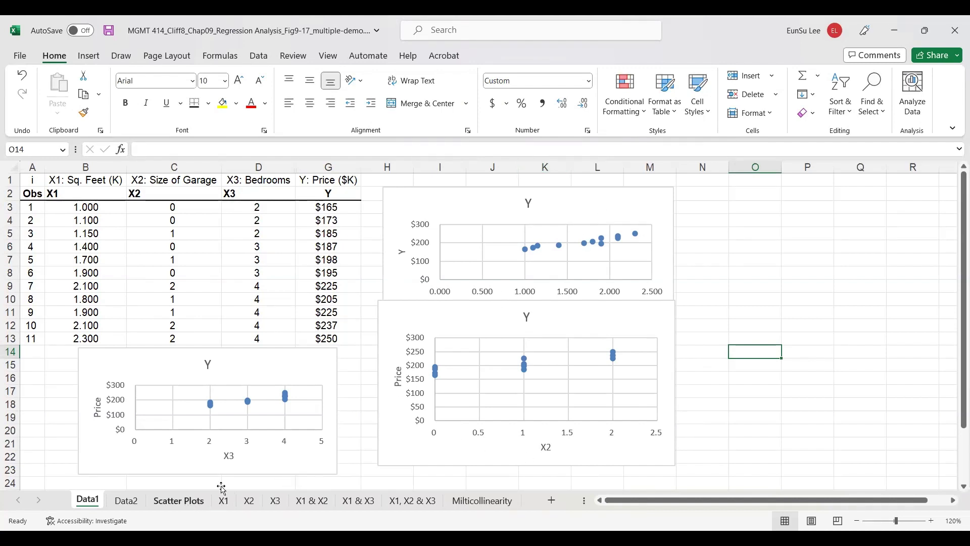
Step: Move all three scatter charts from the Data1 sheet to the Scatter Plots sheet, pasting them at cell A2
click(402, 289)
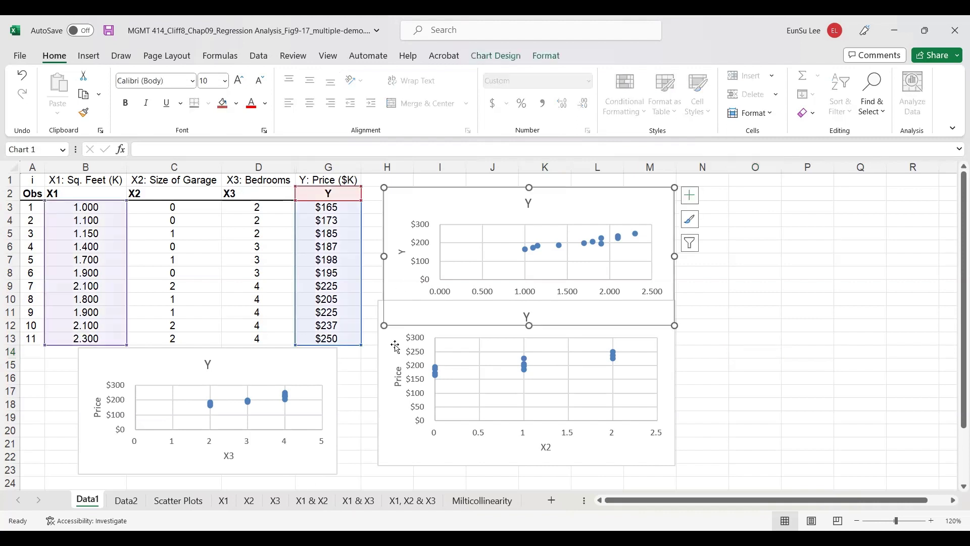
ctrl+click(396, 348)
ctrl+click(284, 367)
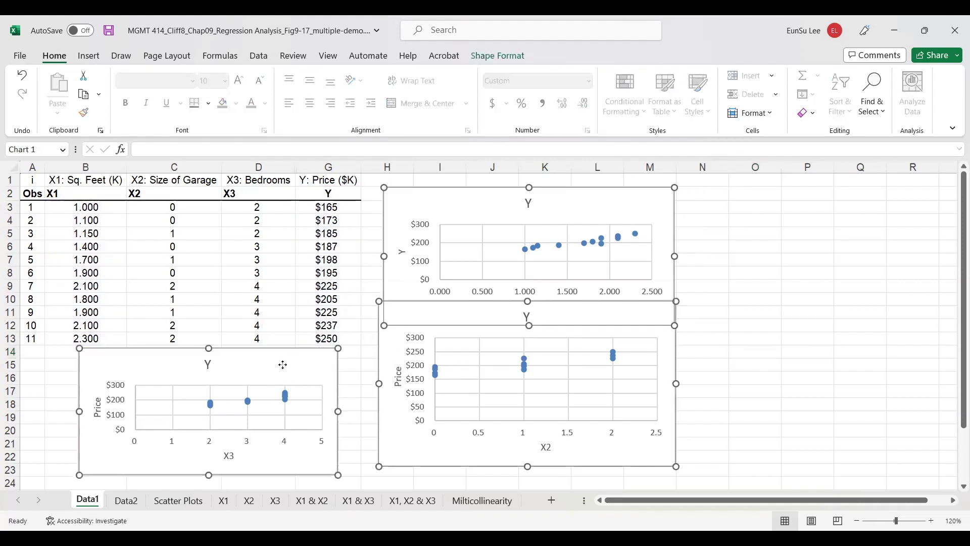
drag(284, 367, 286, 370)
key(ctrl+x)
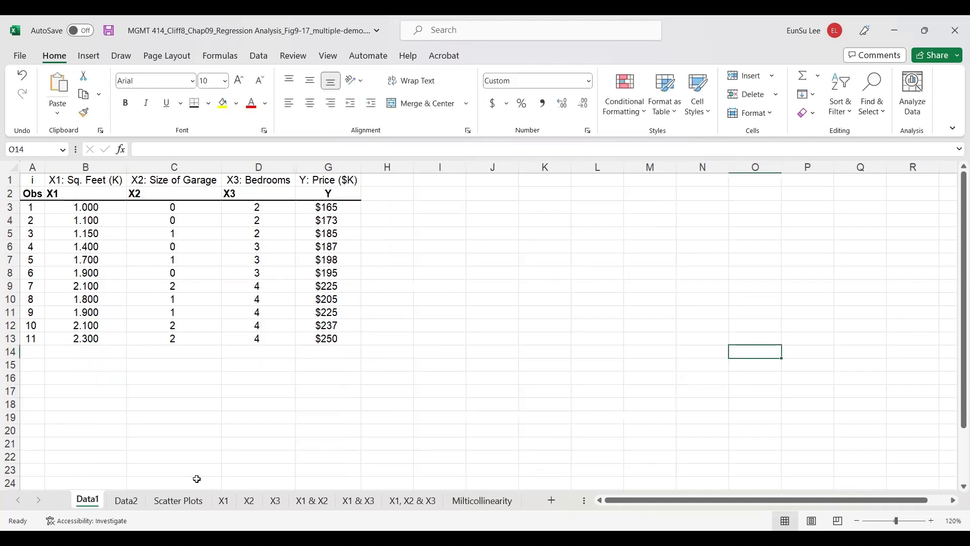
key(ctrl+Page_Down)
key(ctrl+Page_Down)
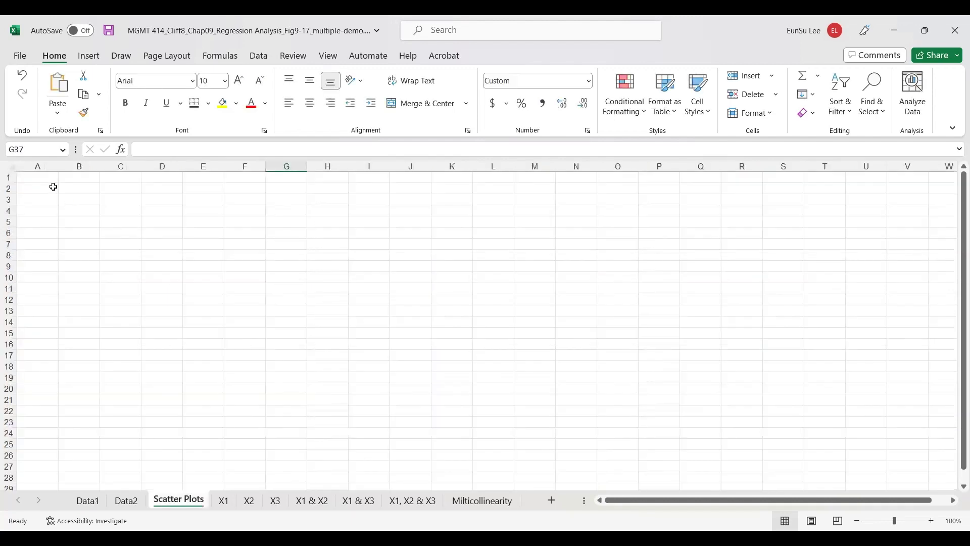
click(52, 185)
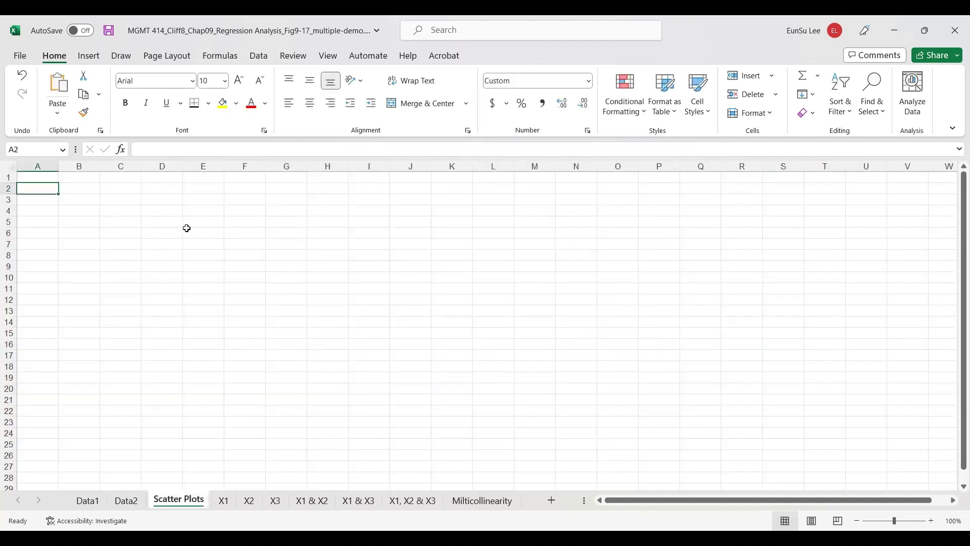
key(ctrl+v)
click(586, 350)
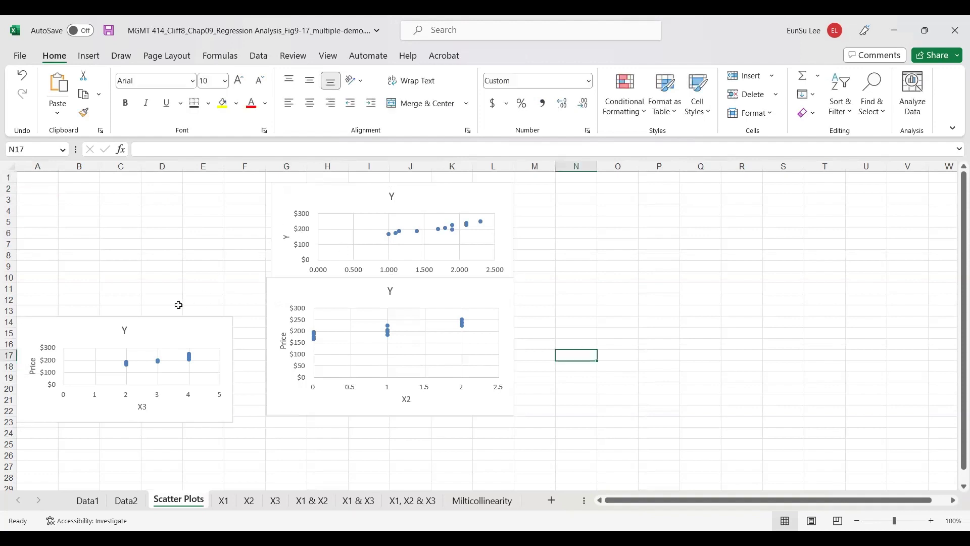
Step: Move the X3 chart up to row 1 and enlarge it to cover about columns A to G and rows 1 to 22
click(162, 325)
drag(161, 325, 169, 182)
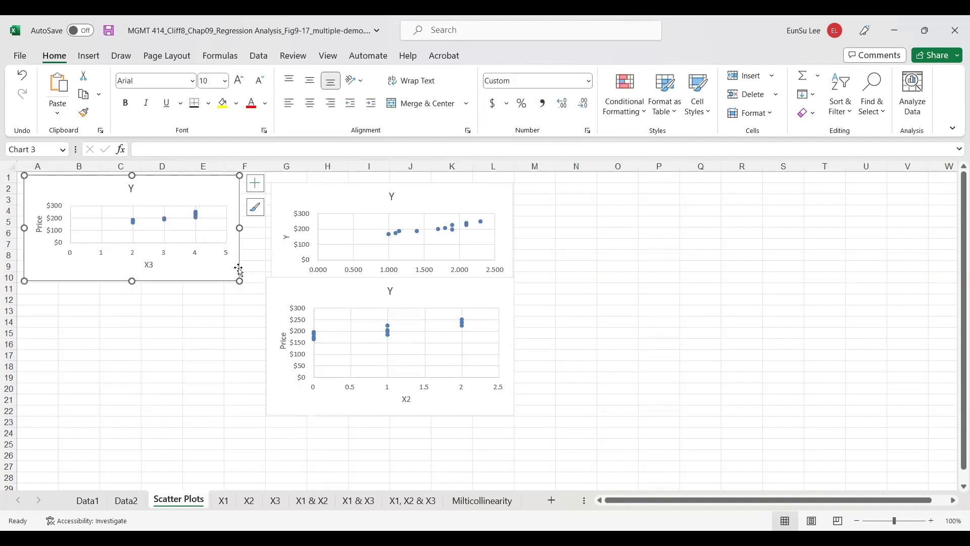
drag(239, 281, 299, 409)
Step: Line up the X1 and X2 charts in a row beside the X3 chart and stretch both to about its height
drag(359, 195, 373, 191)
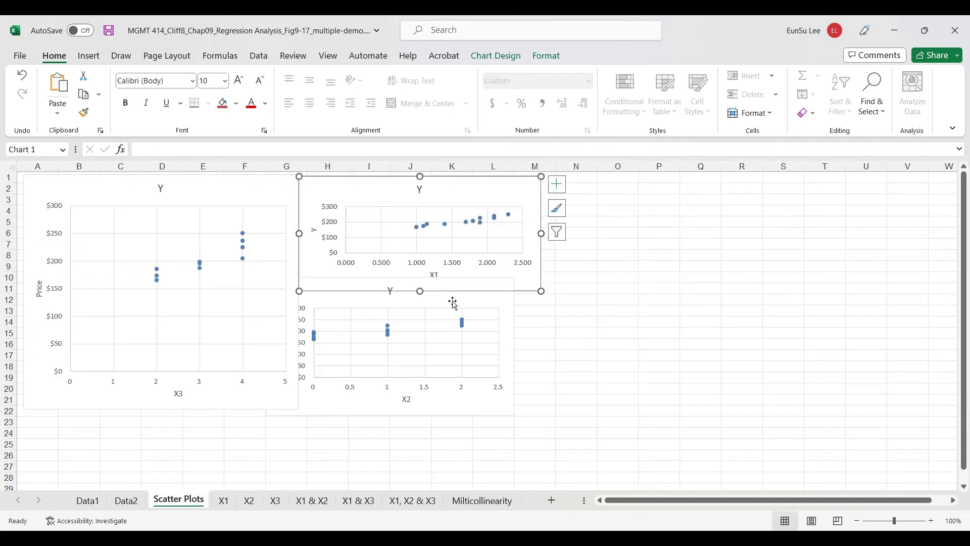
drag(727, 239, 720, 221)
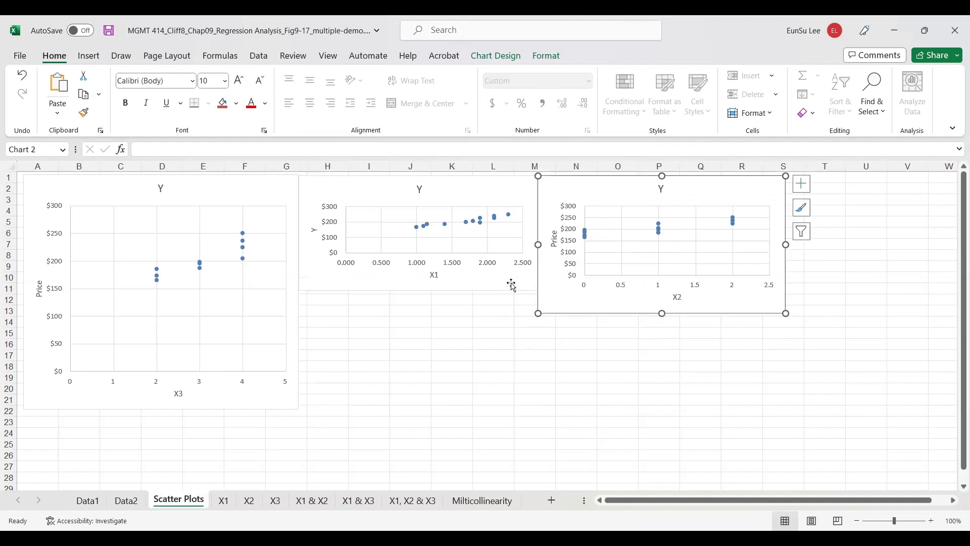
click(509, 281)
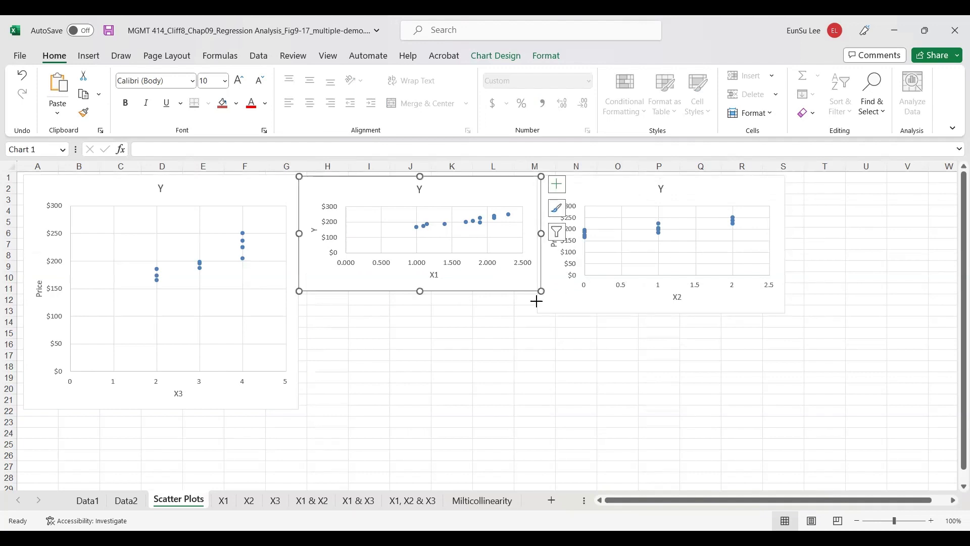
drag(540, 292, 542, 408)
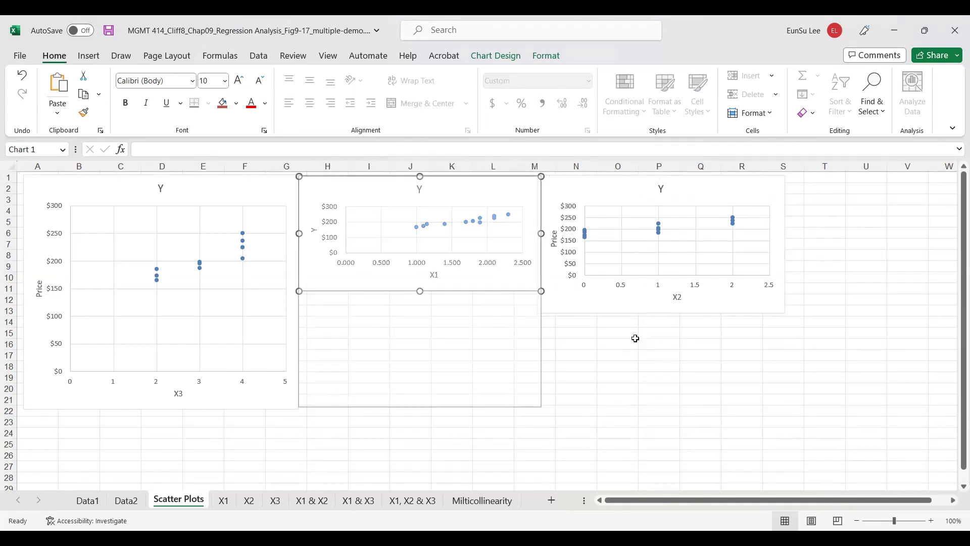
click(718, 304)
drag(786, 314, 788, 409)
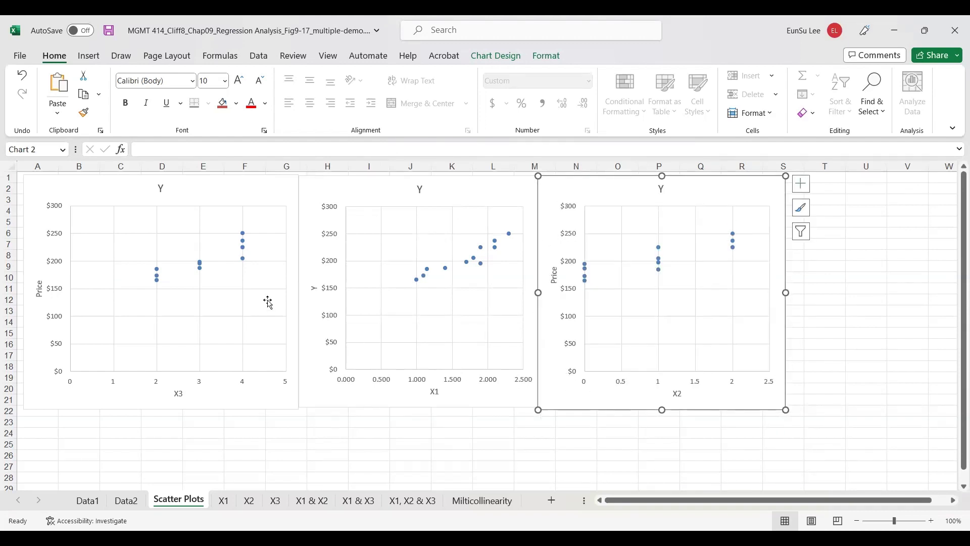
Step: Add a linear trendline to the data points in the X3 scatter chart and open its formatting options
click(199, 262)
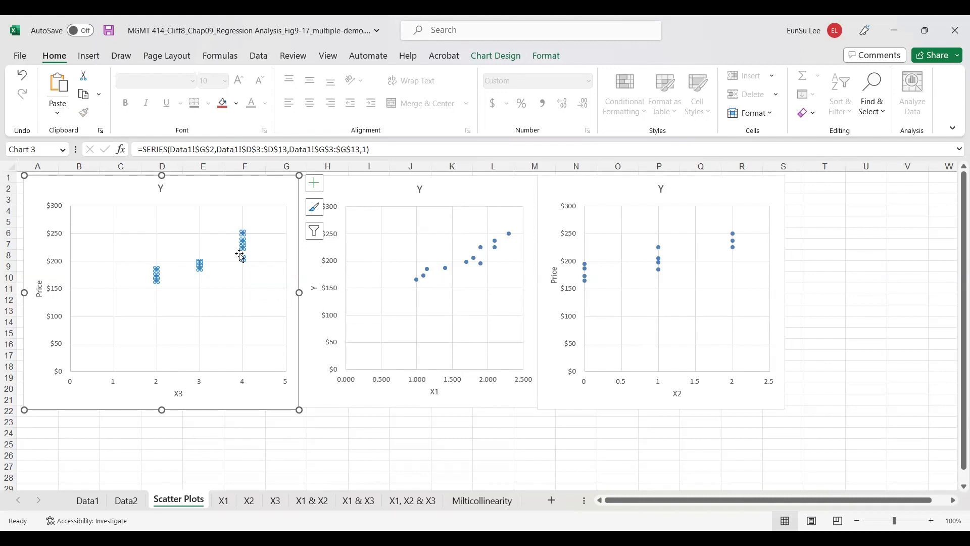
mouse_move(244, 245)
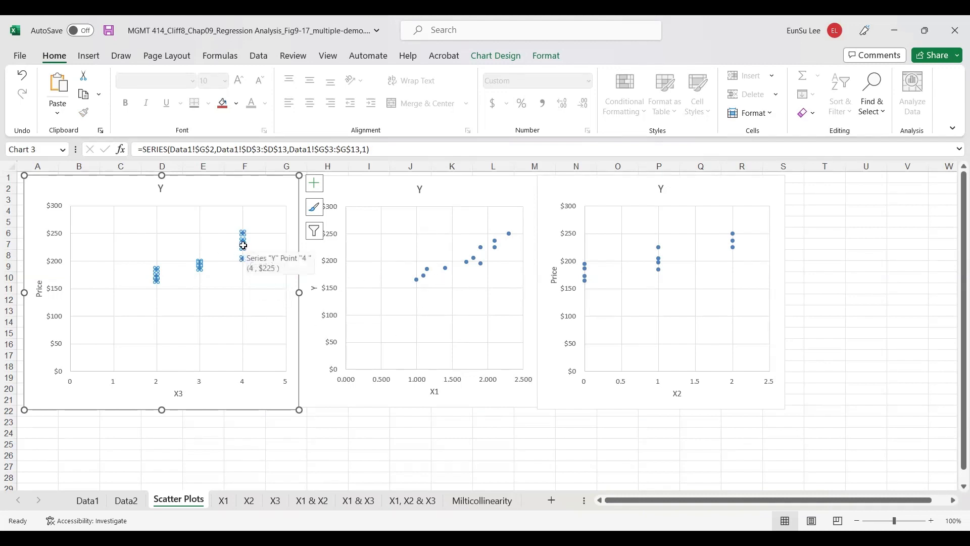
right_click(244, 249)
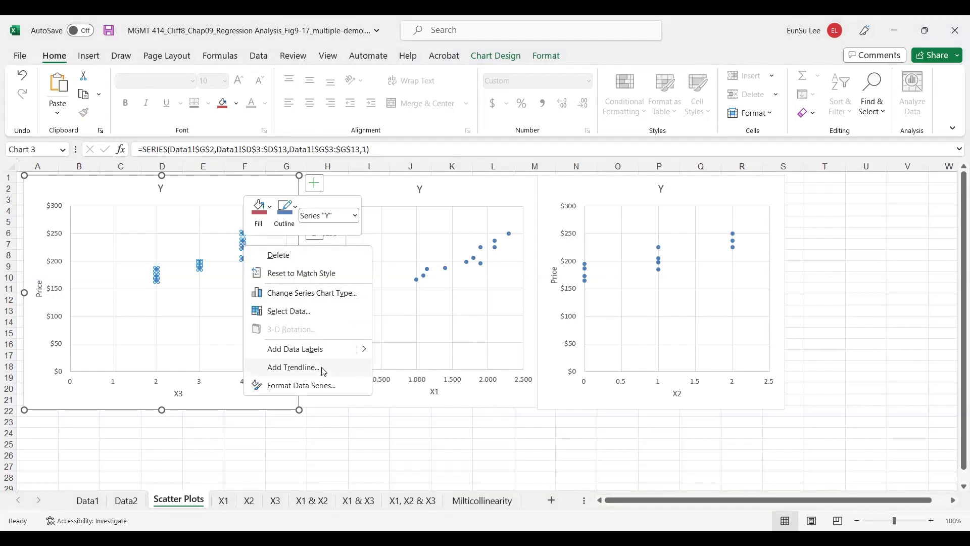
click(324, 372)
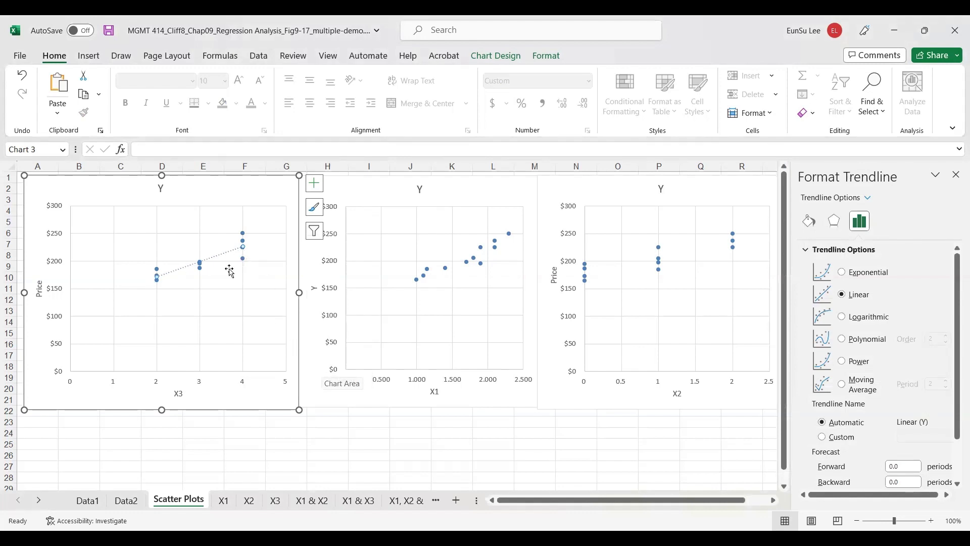
right_click(243, 247)
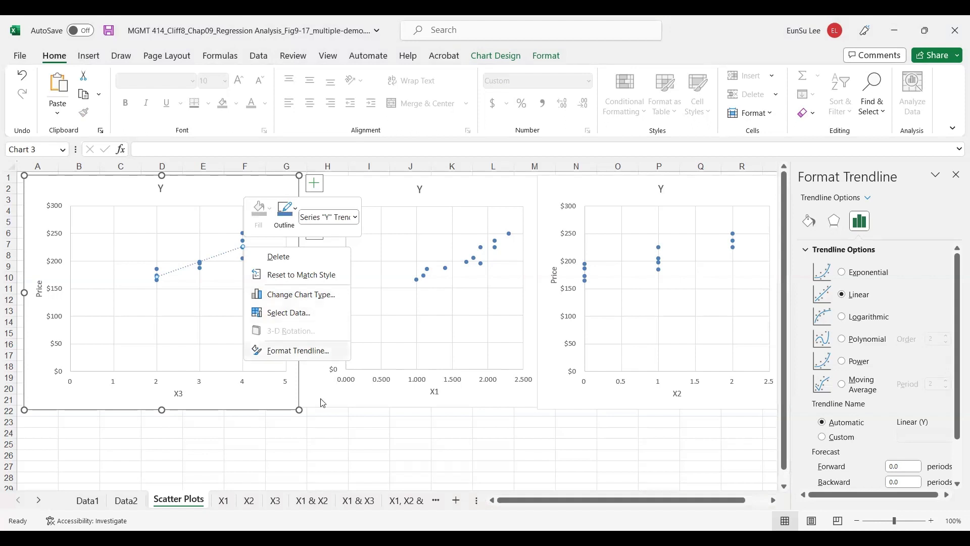
click(315, 356)
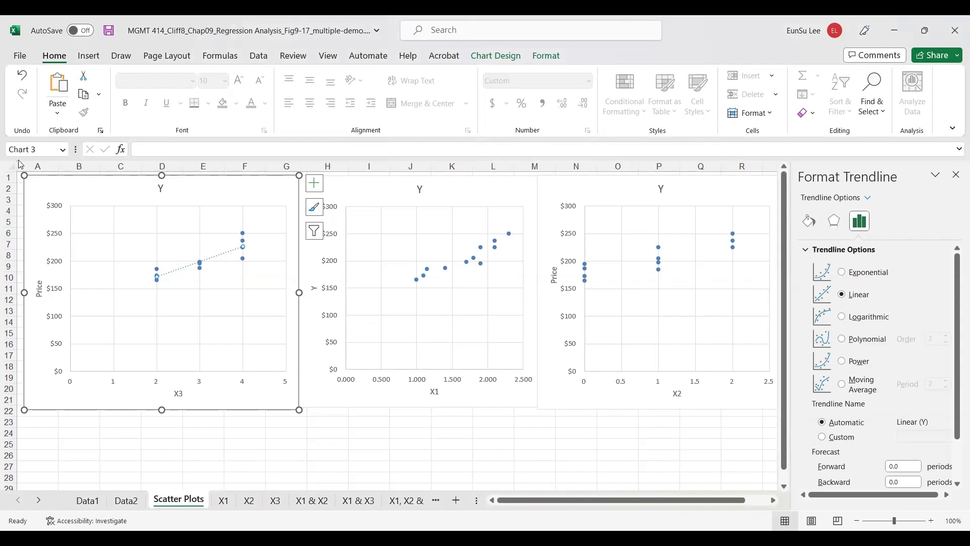
Step: Display the equation and the R-squared value of the X3 chart's trendline on the chart
scroll(957, 376, down, 1)
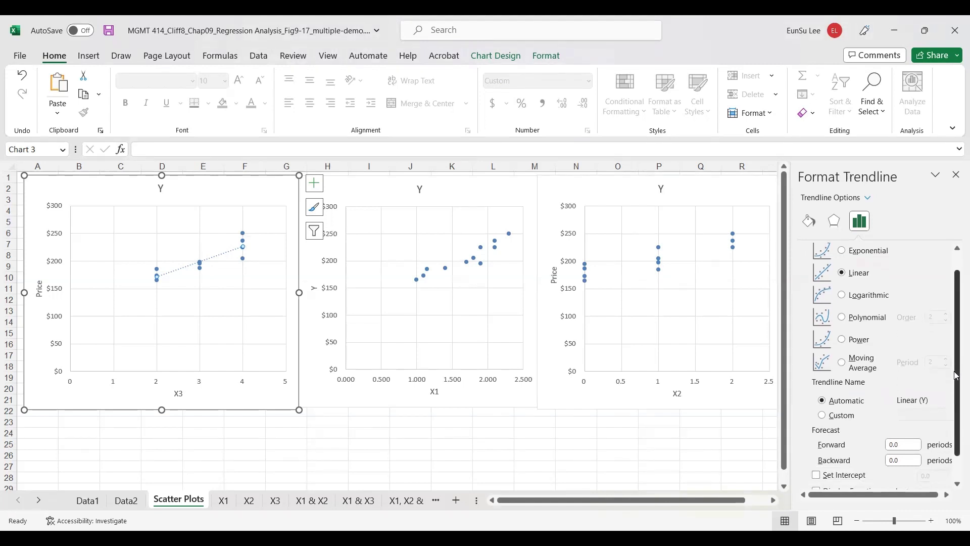
drag(956, 376, 957, 426)
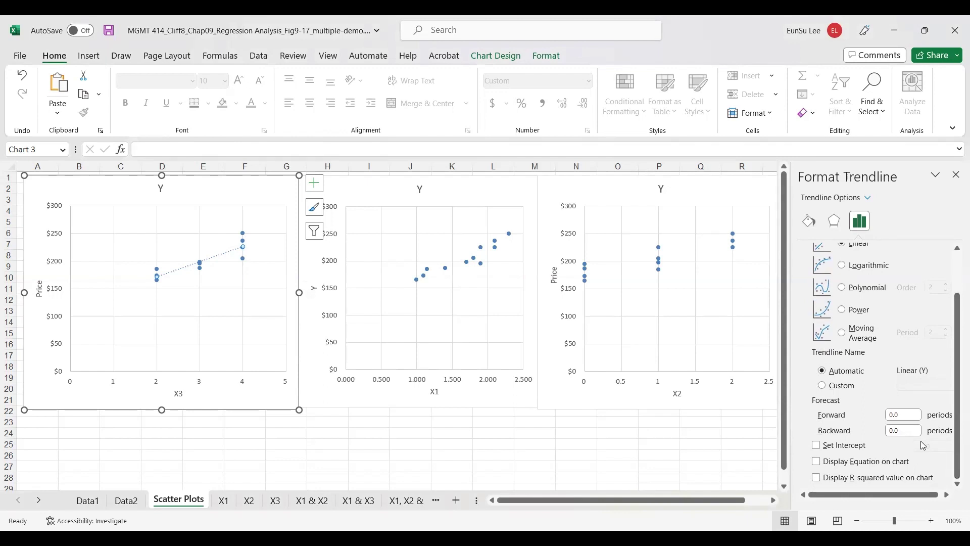
drag(957, 329, 956, 289)
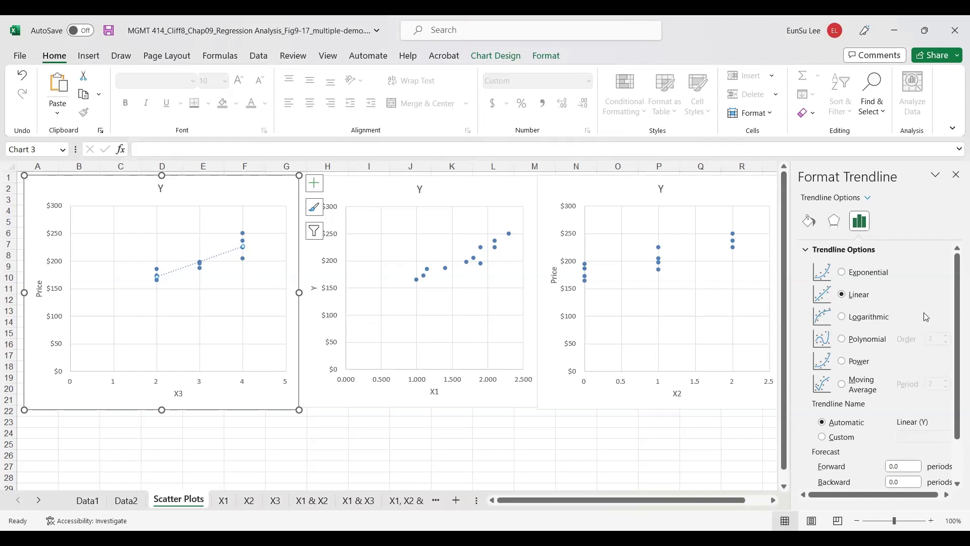
drag(956, 321, 956, 390)
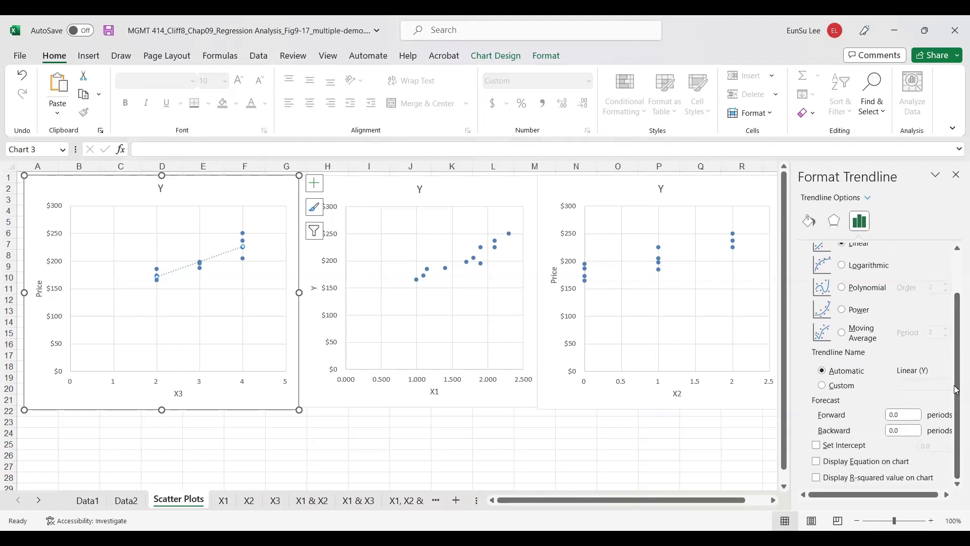
click(817, 462)
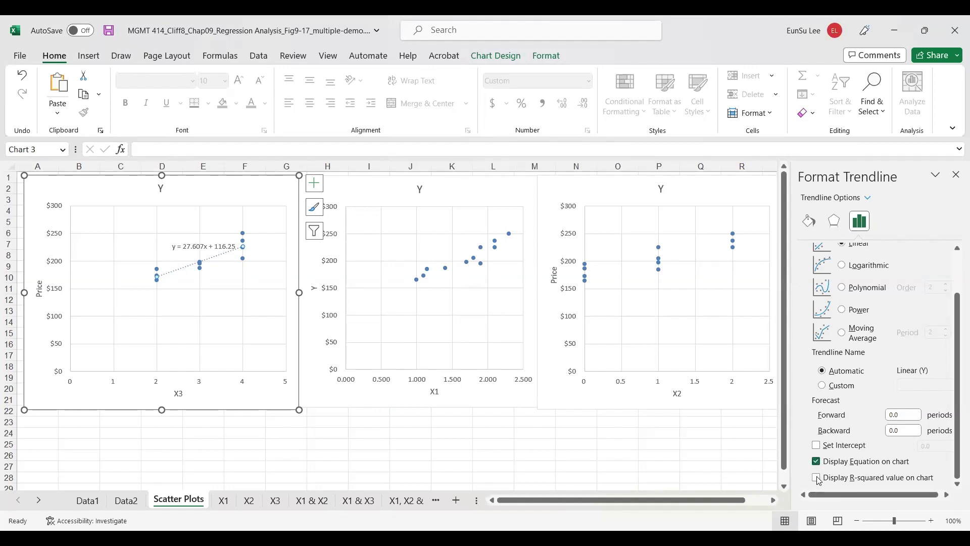
click(817, 478)
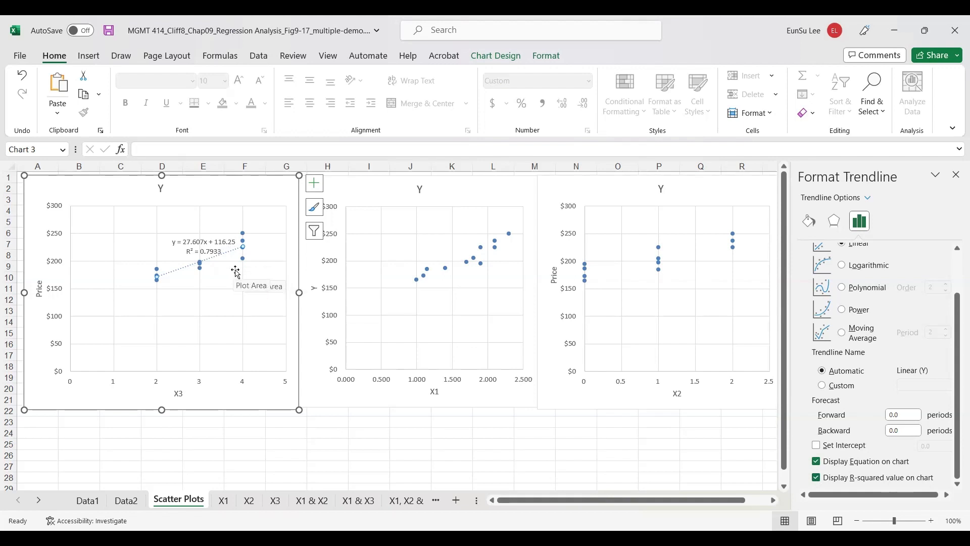
Step: Add a linear trendline to the X1 scatter chart, displaying its equation and R-squared value on the chart
click(473, 259)
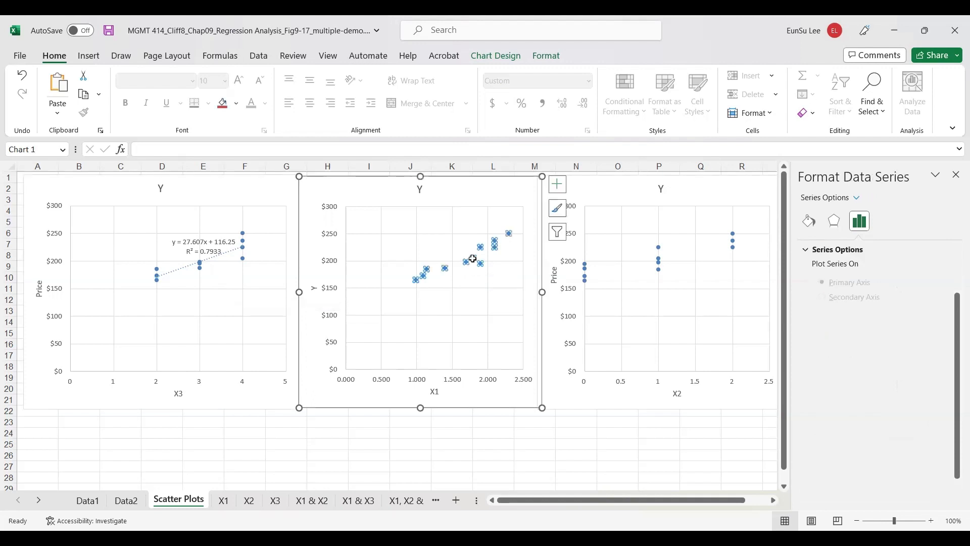
right_click(473, 259)
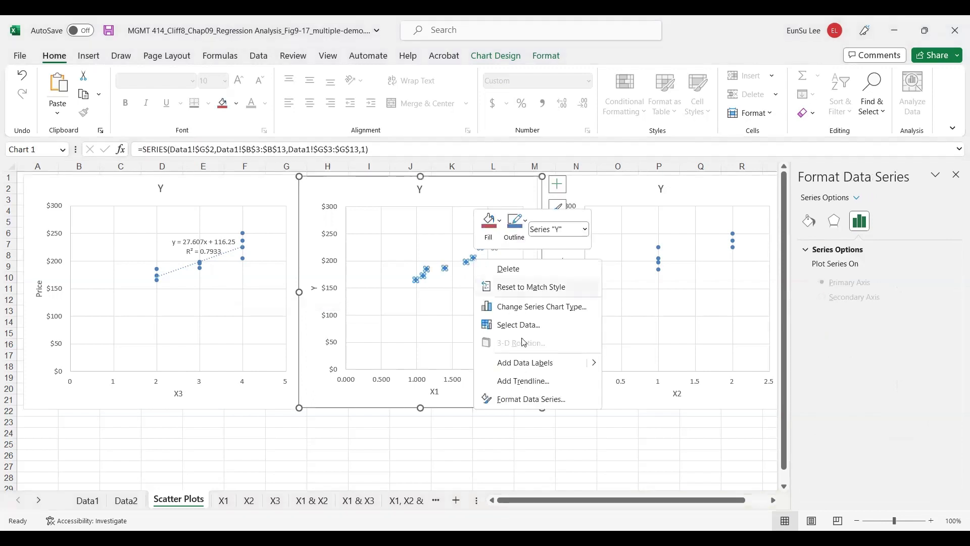
click(535, 382)
scroll(956, 469, down, 2)
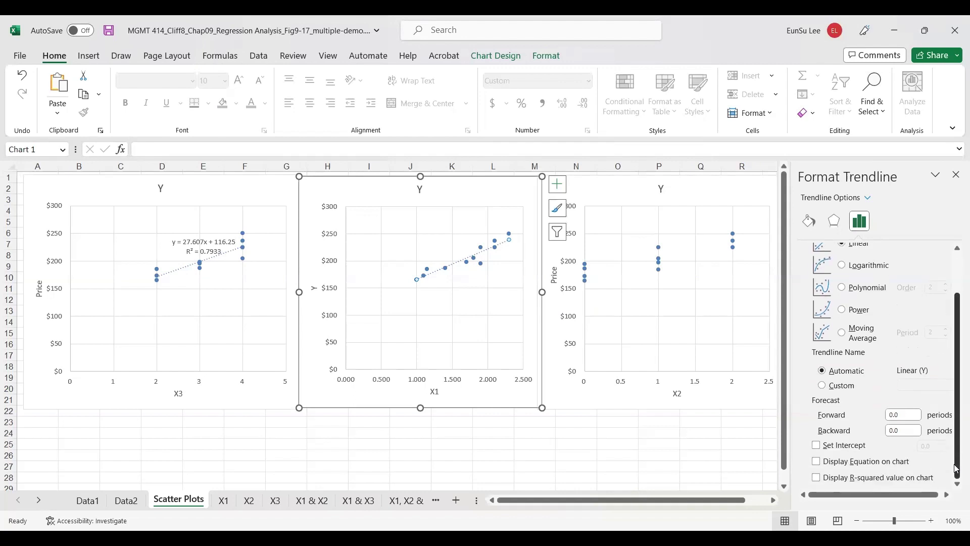
click(817, 462)
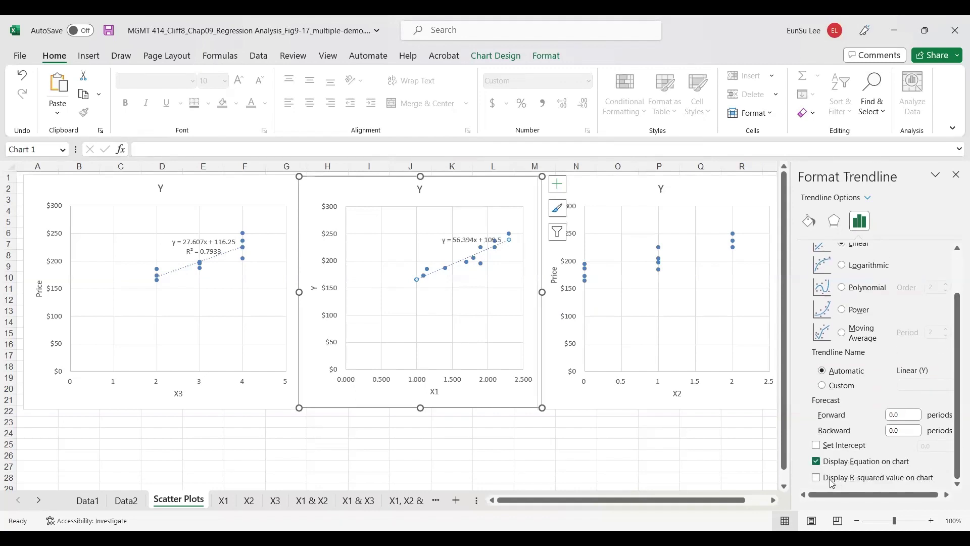
click(817, 478)
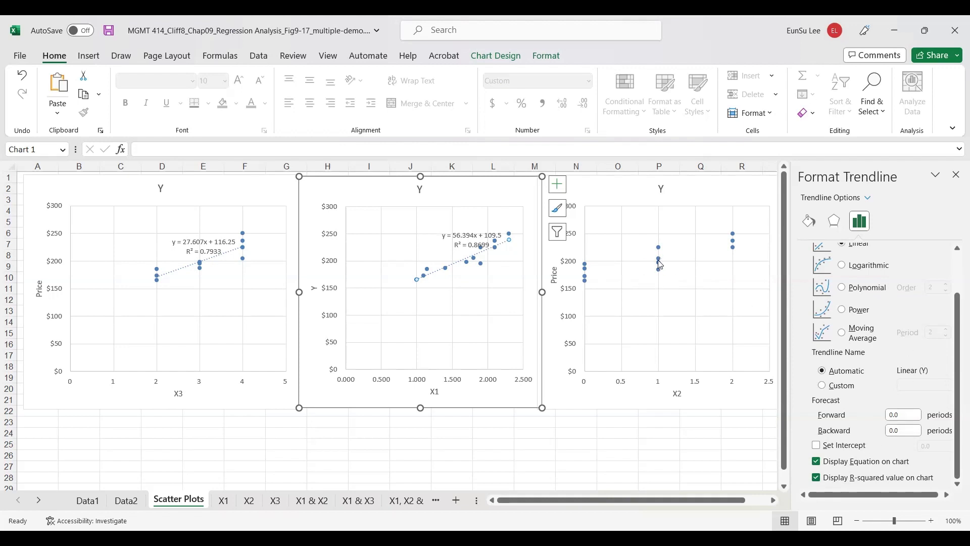
Step: Add a linear trendline with its equation and R-squared value to the X2 scatter chart, and close the trendline formatting options
mouse_move(660, 262)
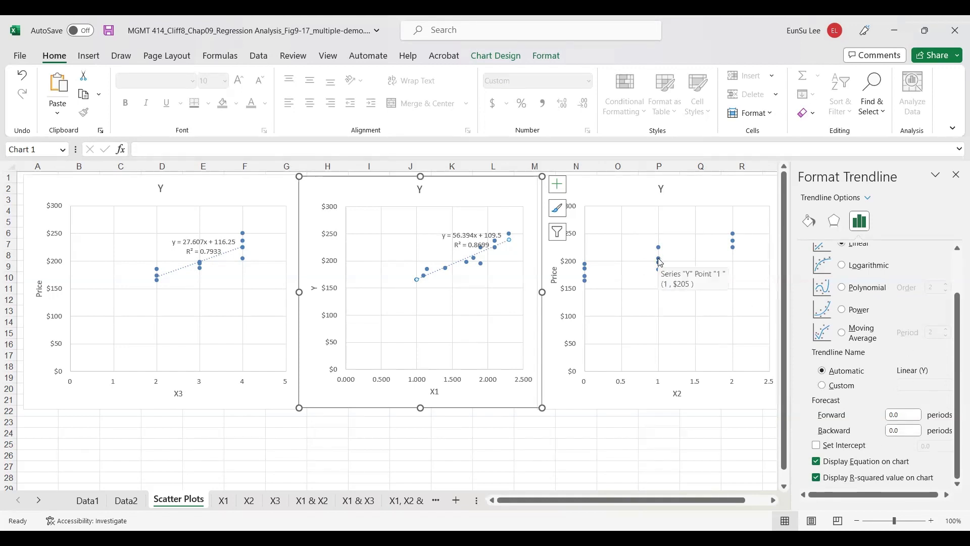
click(660, 263)
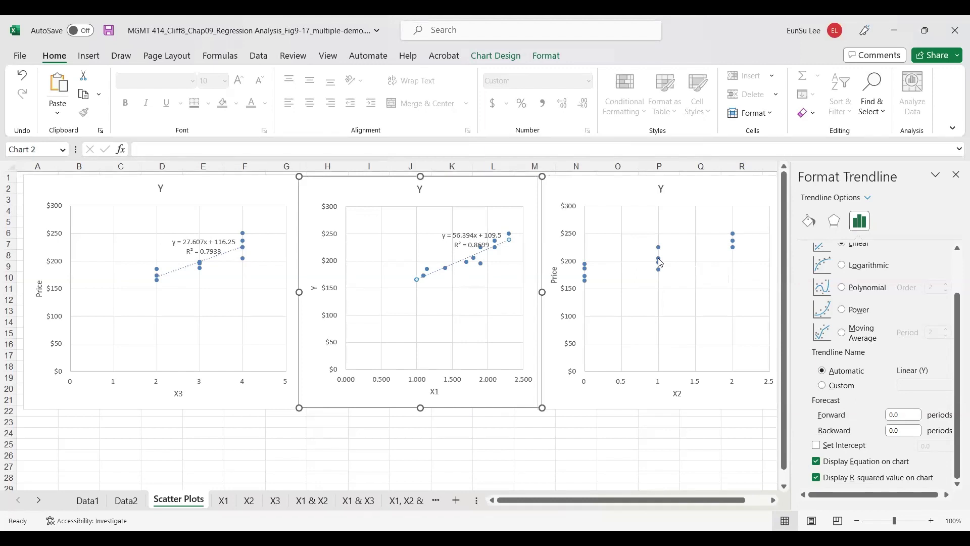
click(658, 259)
right_click(657, 259)
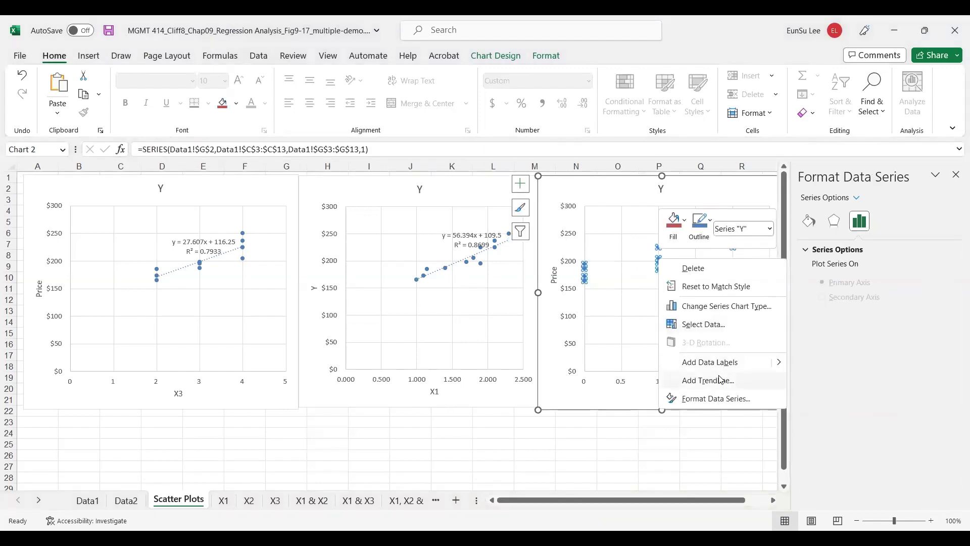
click(720, 383)
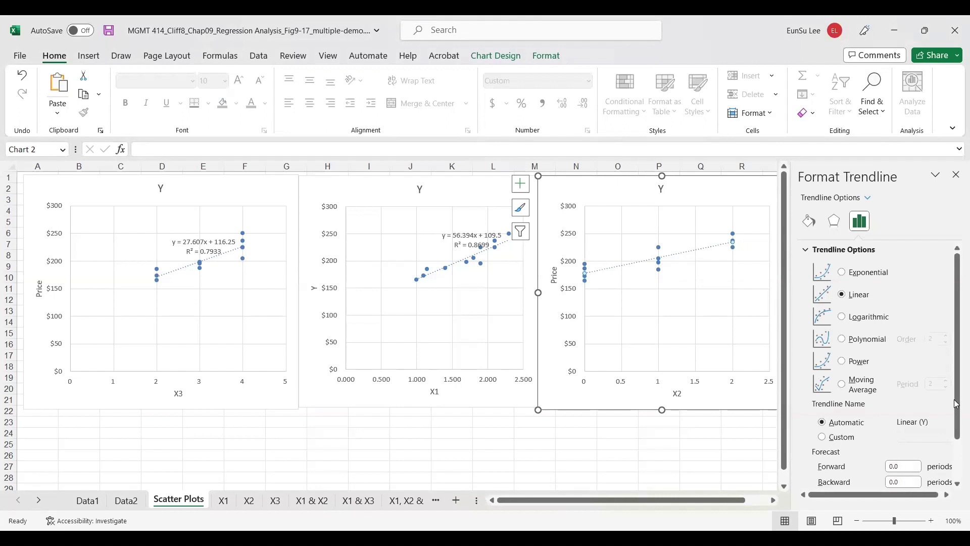
scroll(956, 431, down, 2)
scroll(956, 431, down, 2)
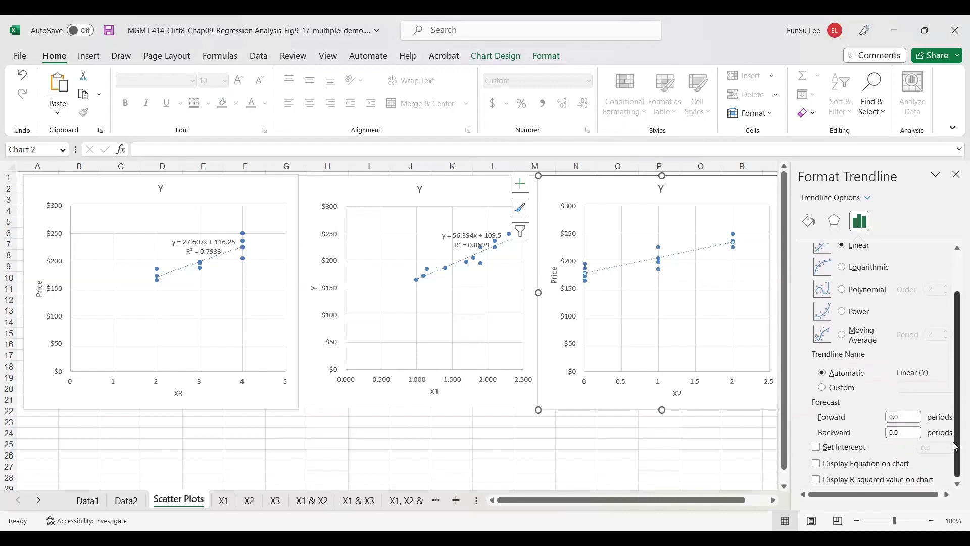
click(817, 461)
click(816, 477)
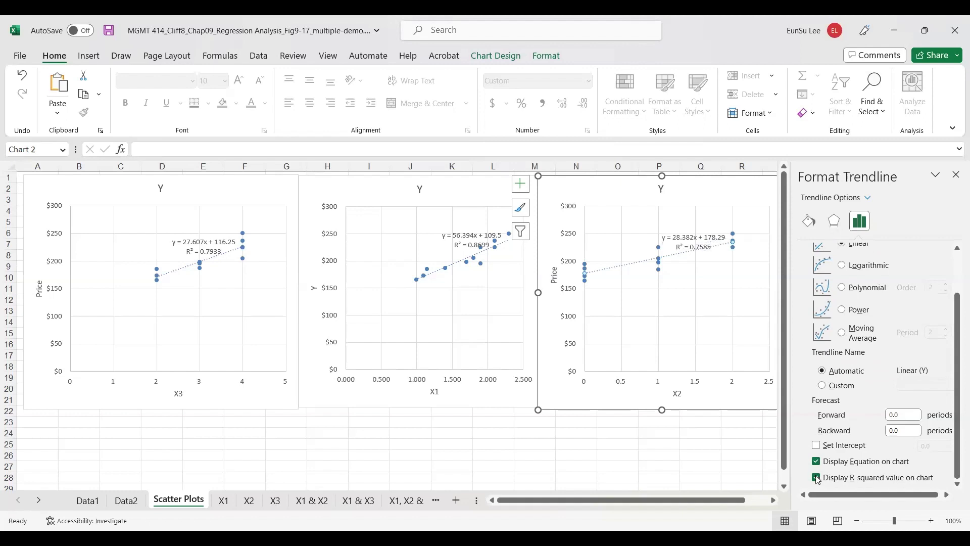
click(956, 175)
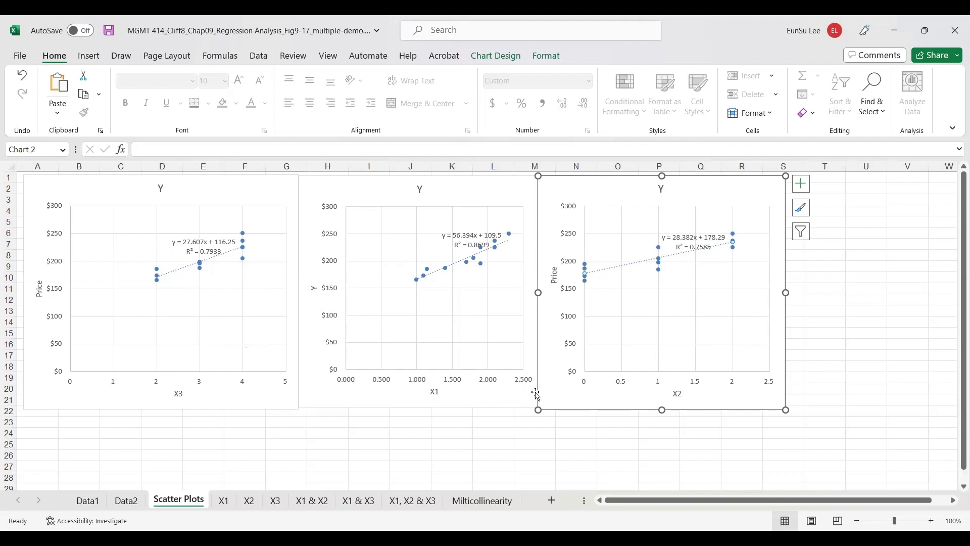
click(488, 394)
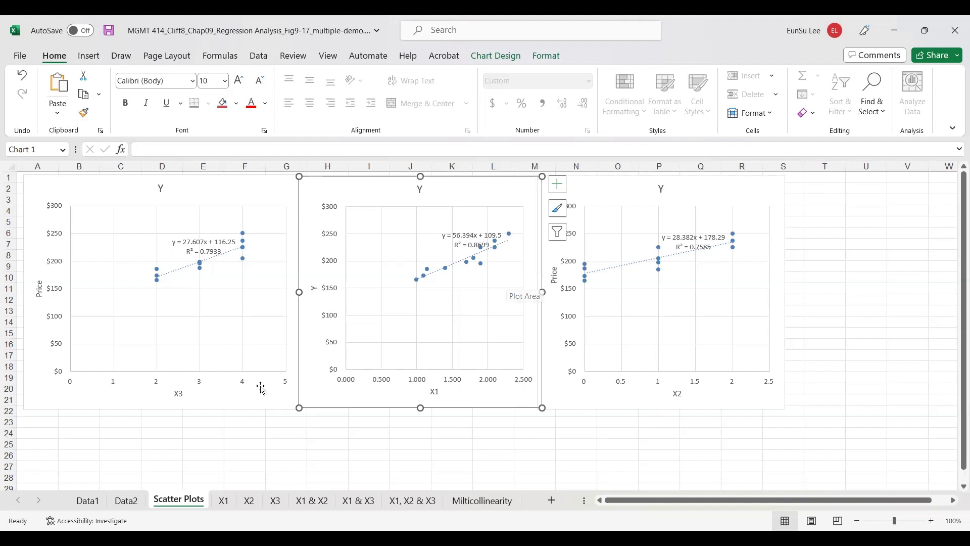
click(712, 323)
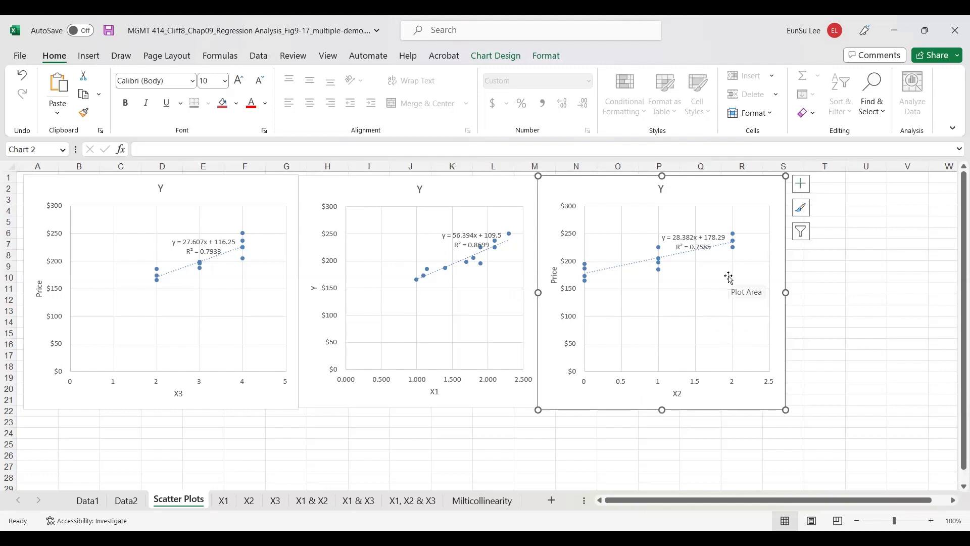
click(269, 396)
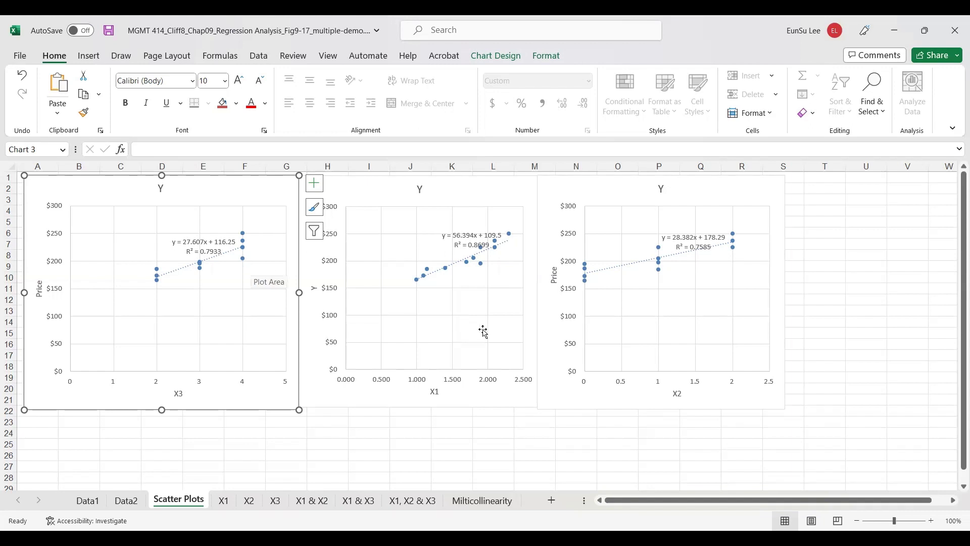
Step: Enlarge the X1 chart slightly to reach about row 23 and move its trendline equation label away from the data points
click(480, 397)
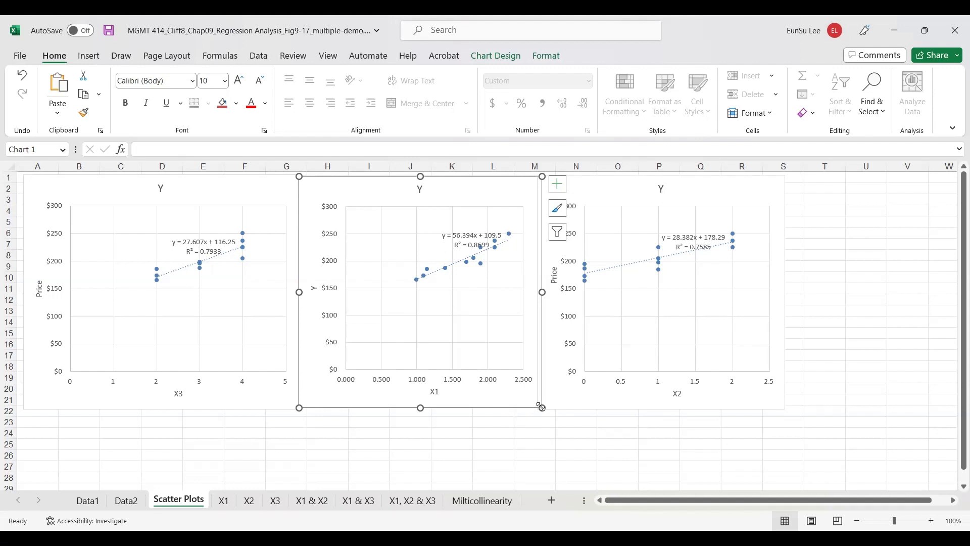
drag(541, 406, 554, 421)
click(471, 239)
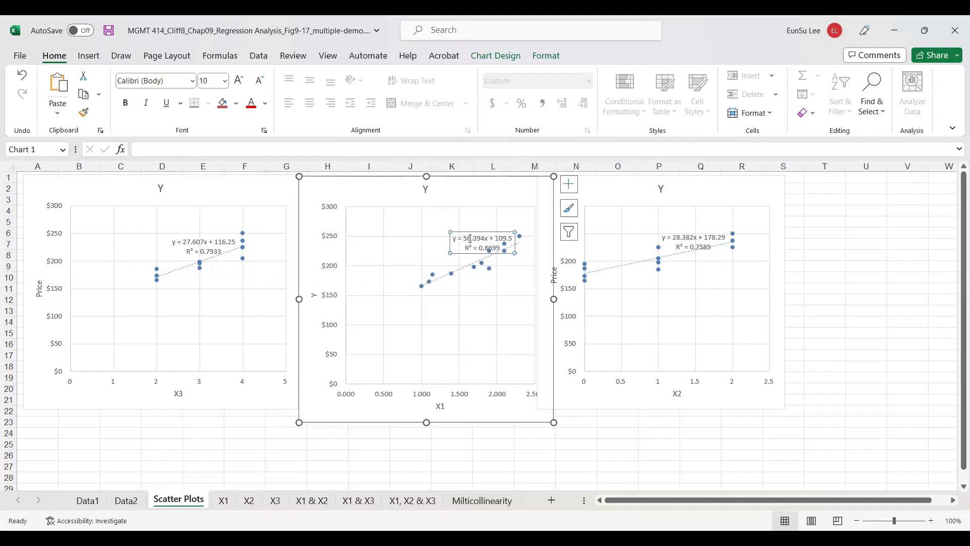
drag(446, 231, 393, 226)
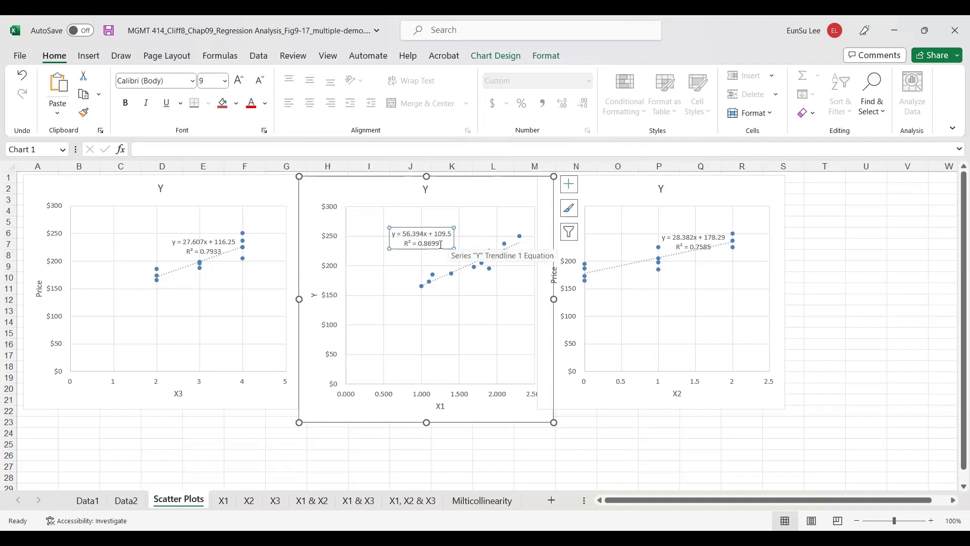
click(701, 443)
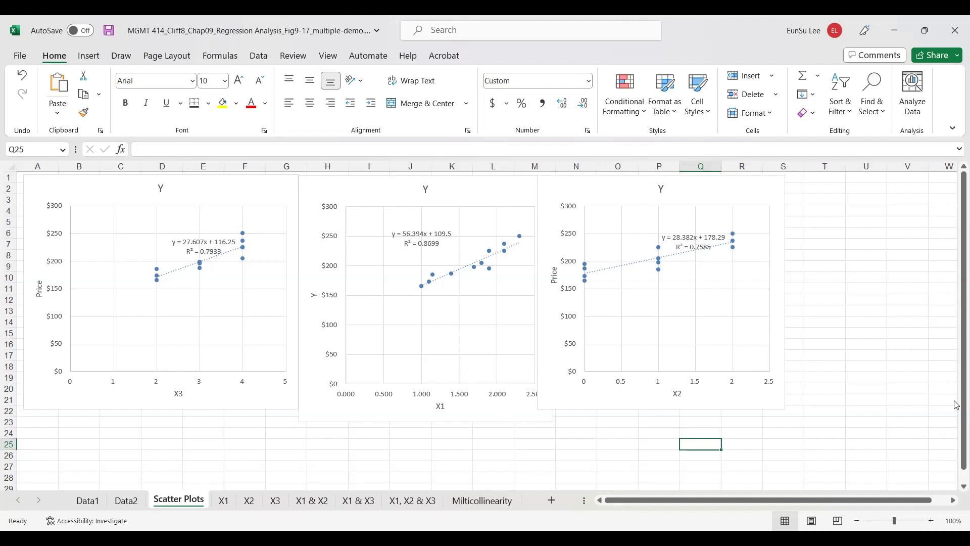
Step: Switch to the Data1 worksheet and restore the Excel window down from its maximized size
drag(957, 405, 956, 376)
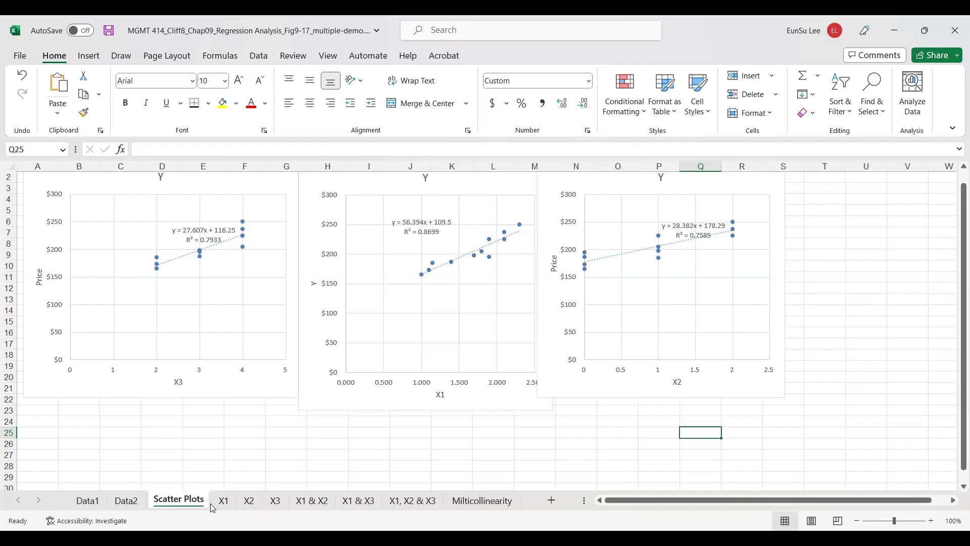
click(87, 500)
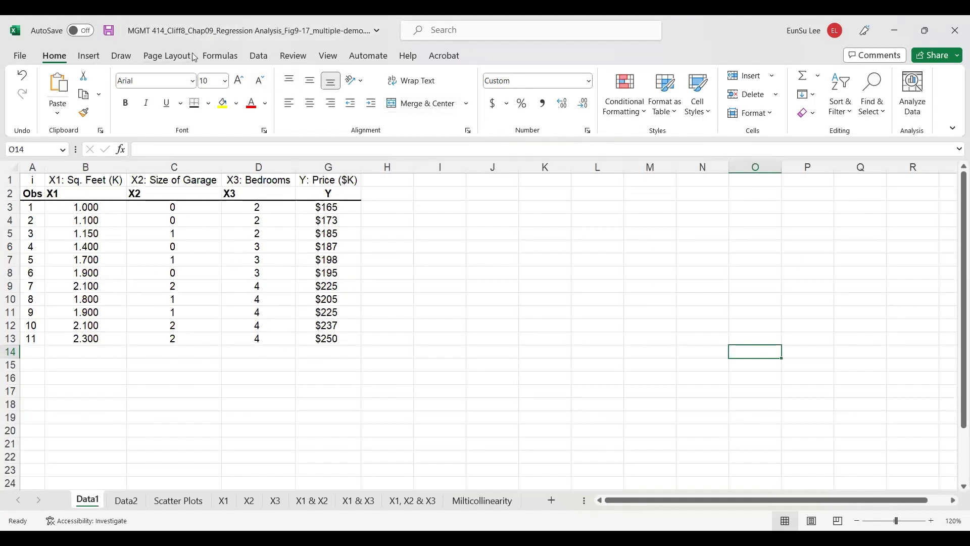
click(926, 33)
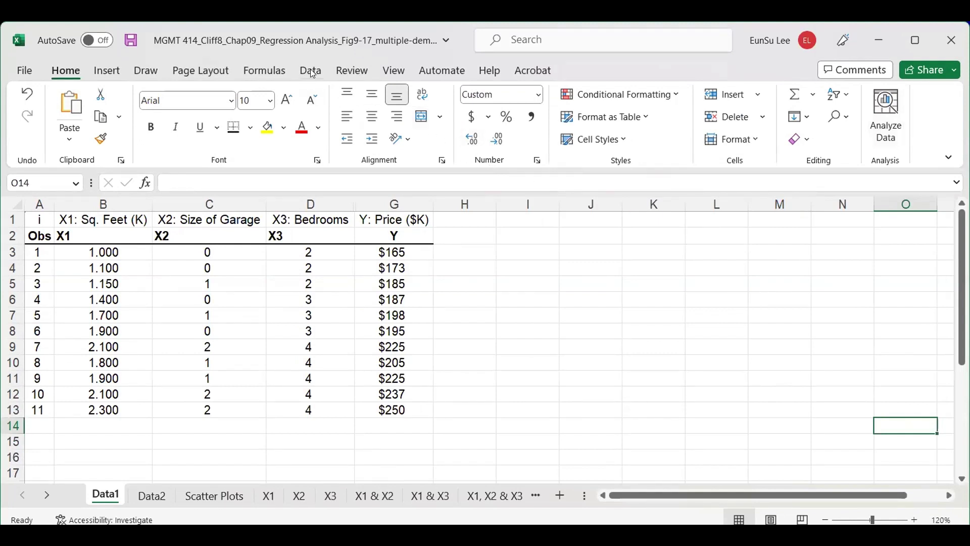
Step: Check in the Excel add-ins list that Analysis ToolPak is enabled, and accept the list
click(313, 72)
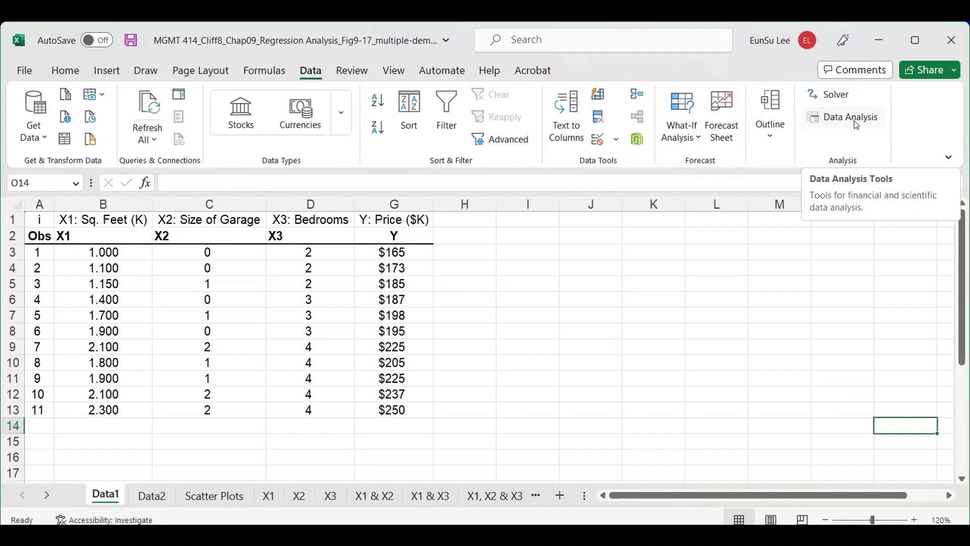
click(25, 71)
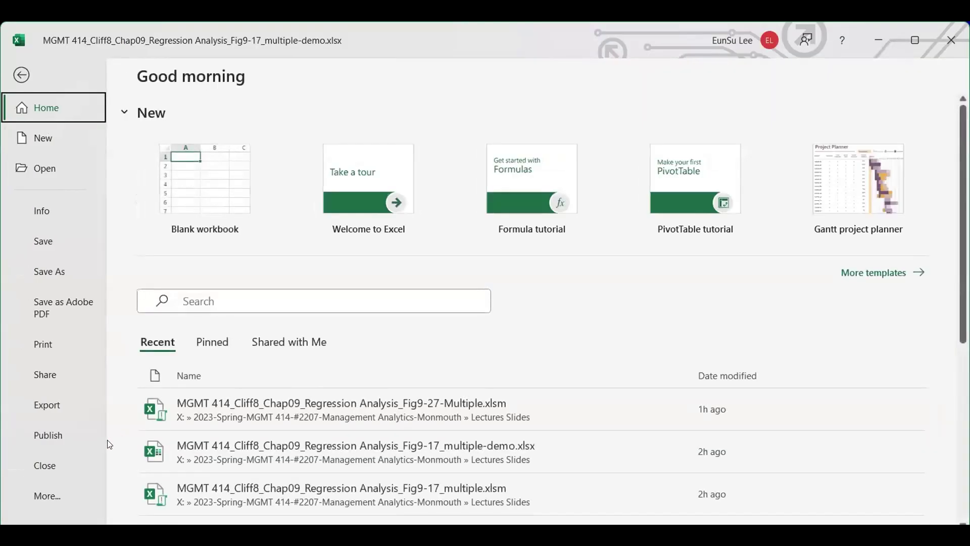
click(45, 497)
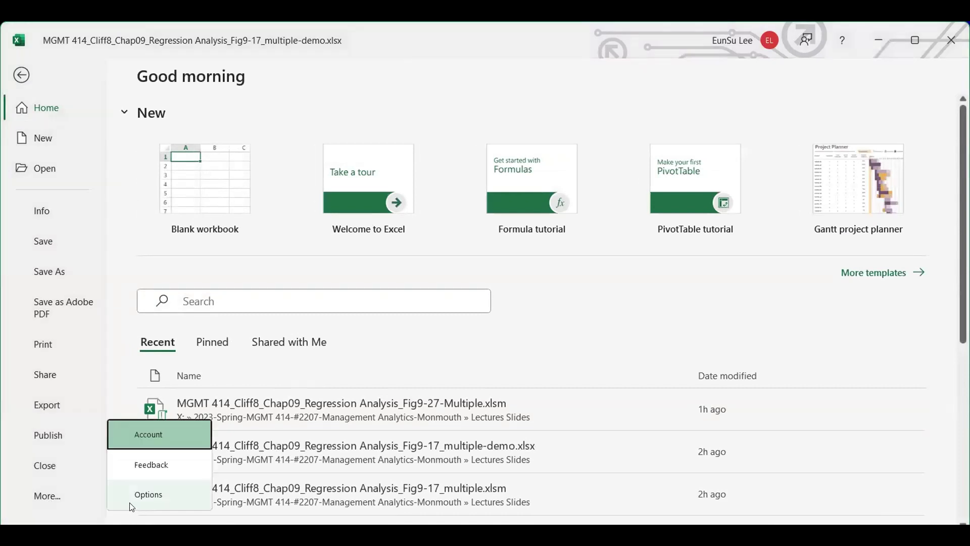
click(155, 494)
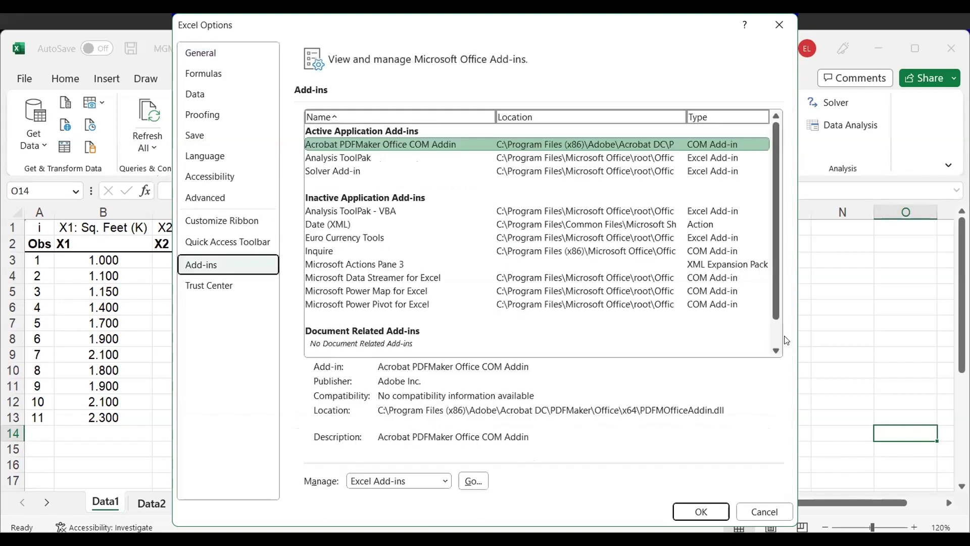
click(474, 481)
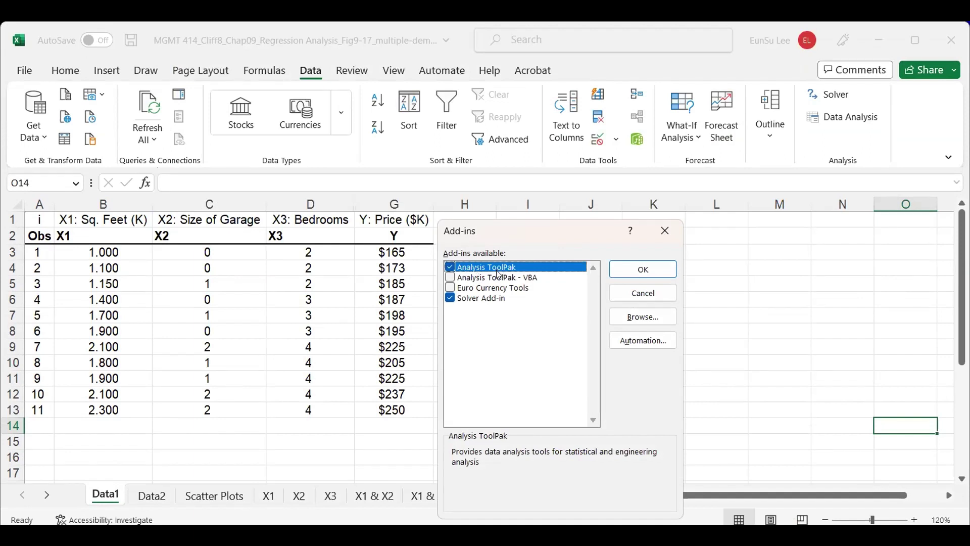
click(636, 273)
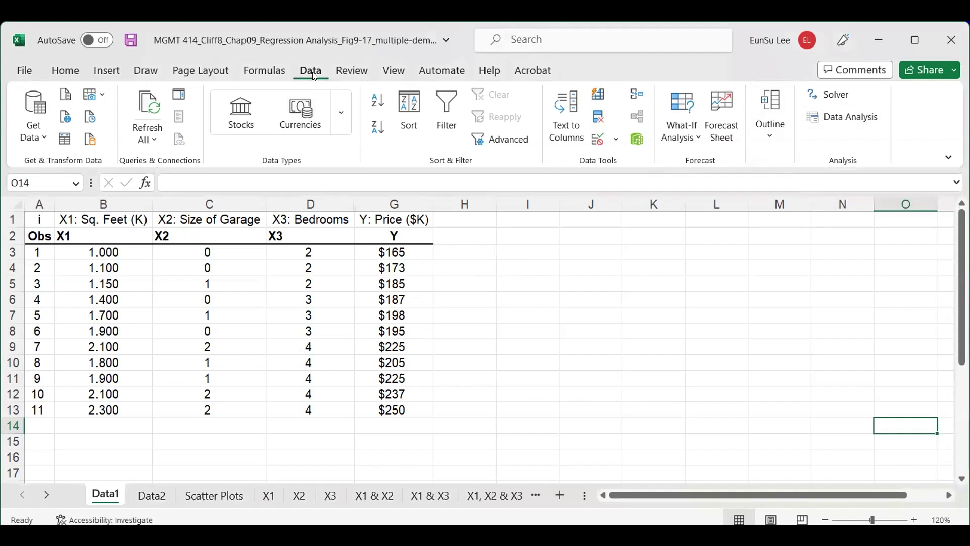
Step: Start the Regression tool from the data analysis tools
click(849, 123)
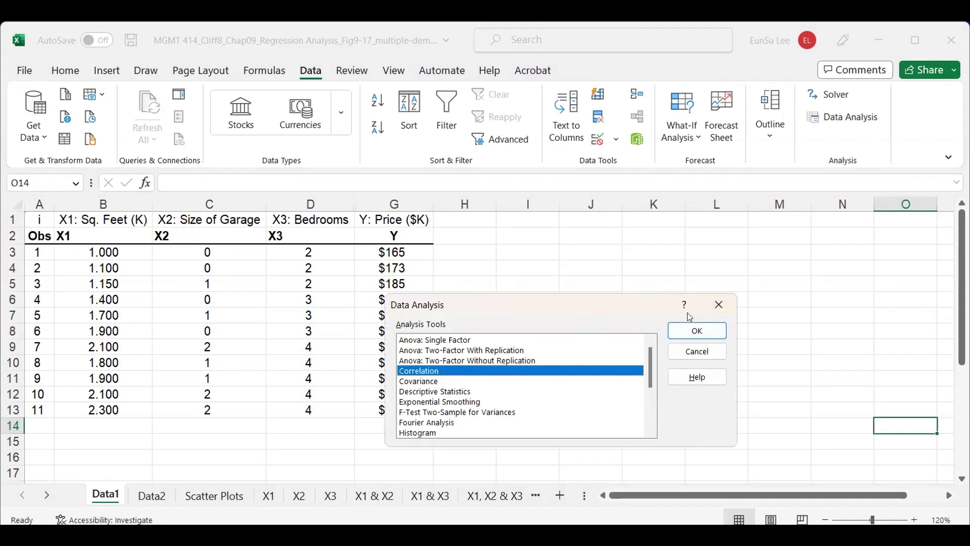
drag(685, 312, 682, 333)
click(462, 353)
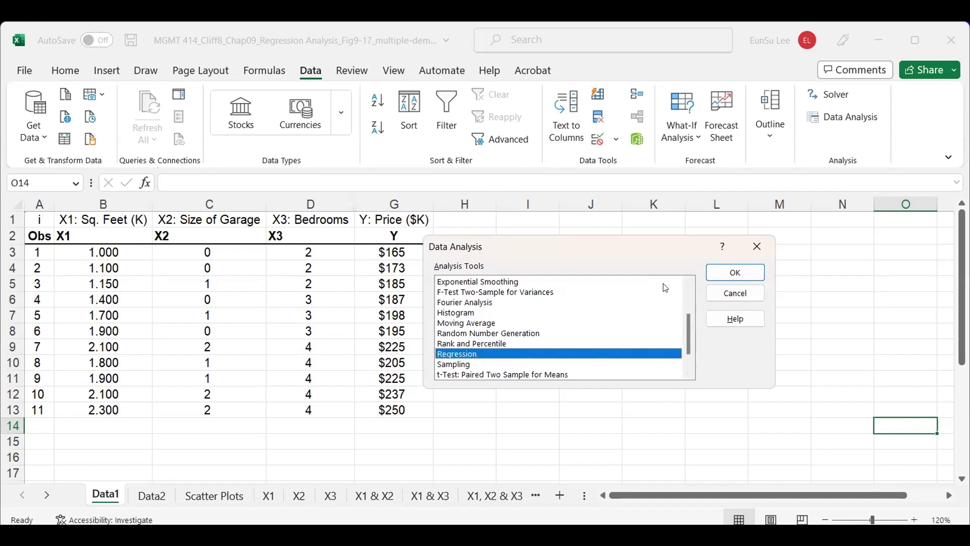
click(740, 268)
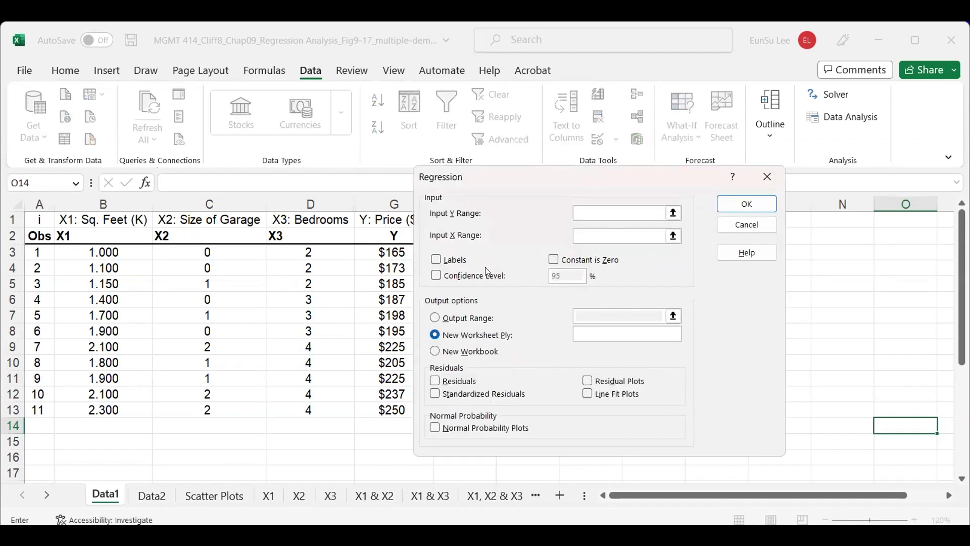
Step: Set the regression's Y input range to $G$2:$G$13 and its X input range to $B$2:$B$13
click(393, 235)
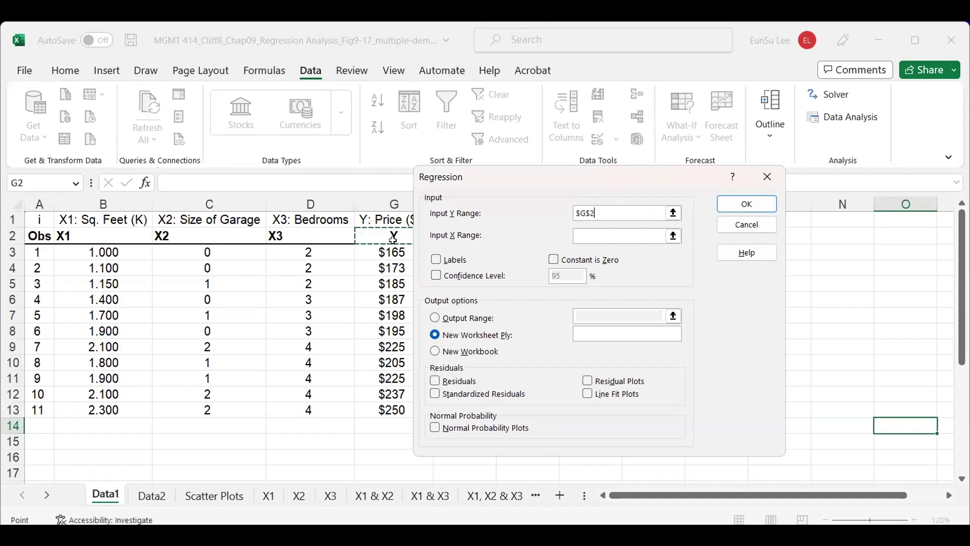
shift+click(385, 407)
click(609, 235)
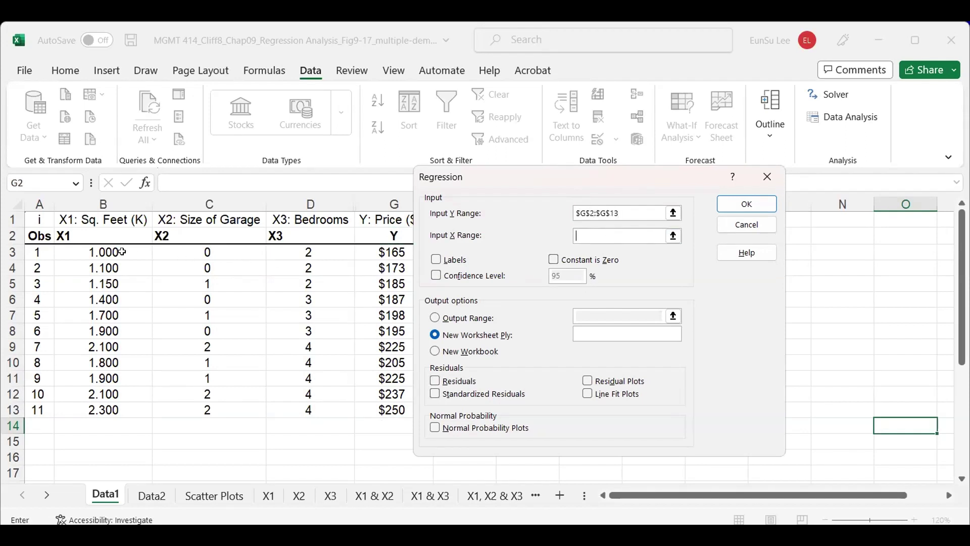
click(95, 236)
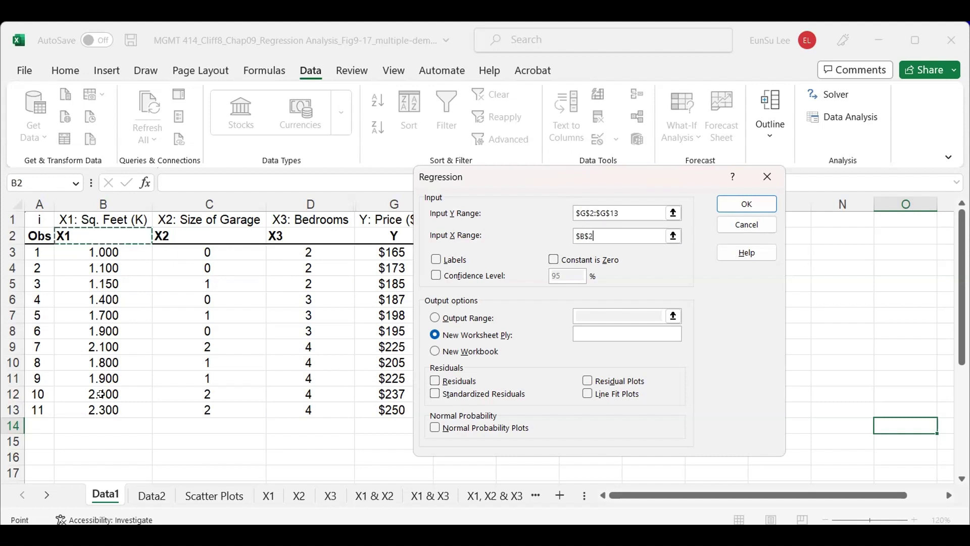
shift+click(104, 410)
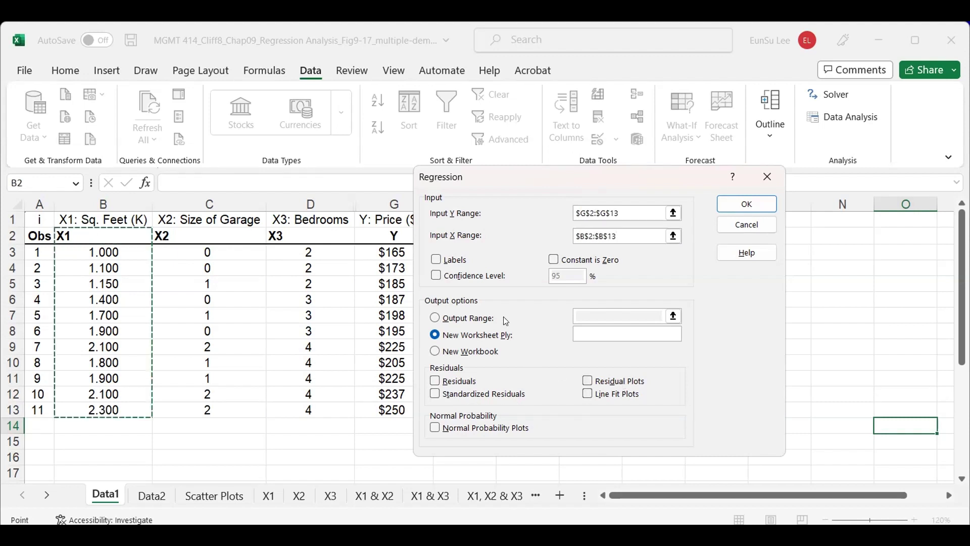
Step: Turn on labels, the 95% confidence level, residual plots and normal probability plots for the regression
click(436, 261)
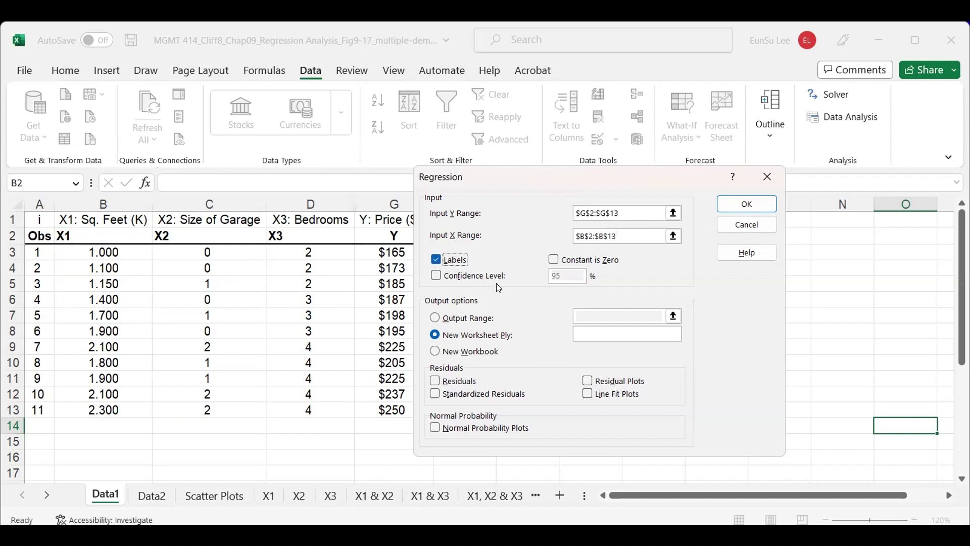
click(435, 277)
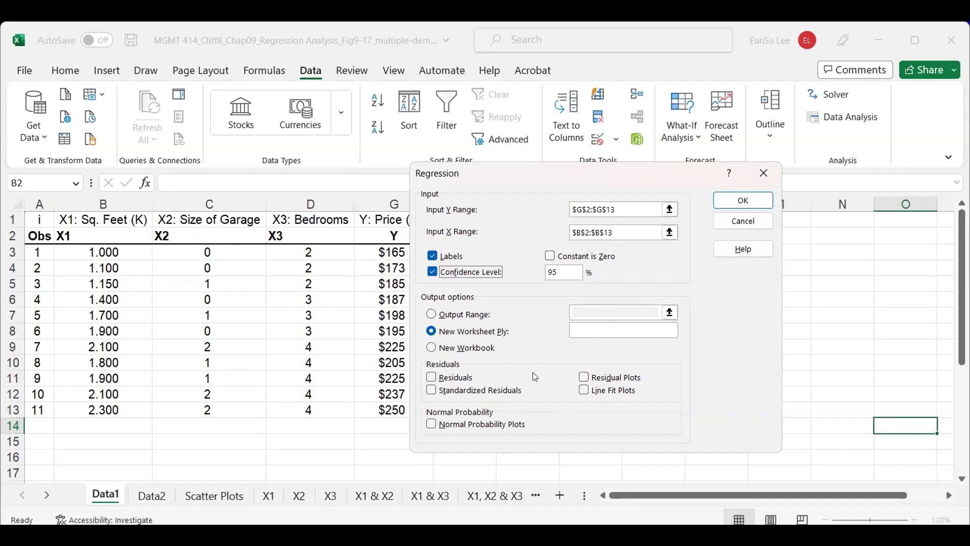
click(584, 379)
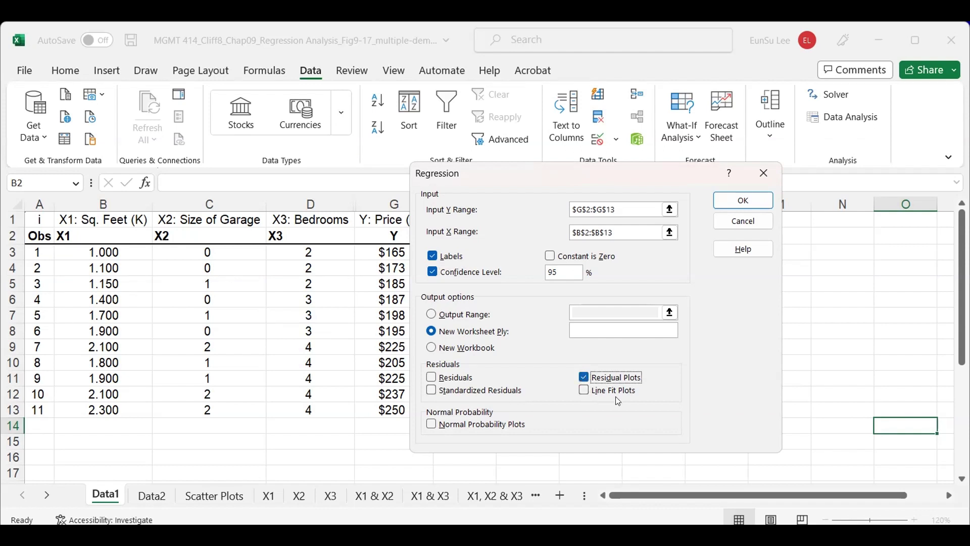
click(433, 426)
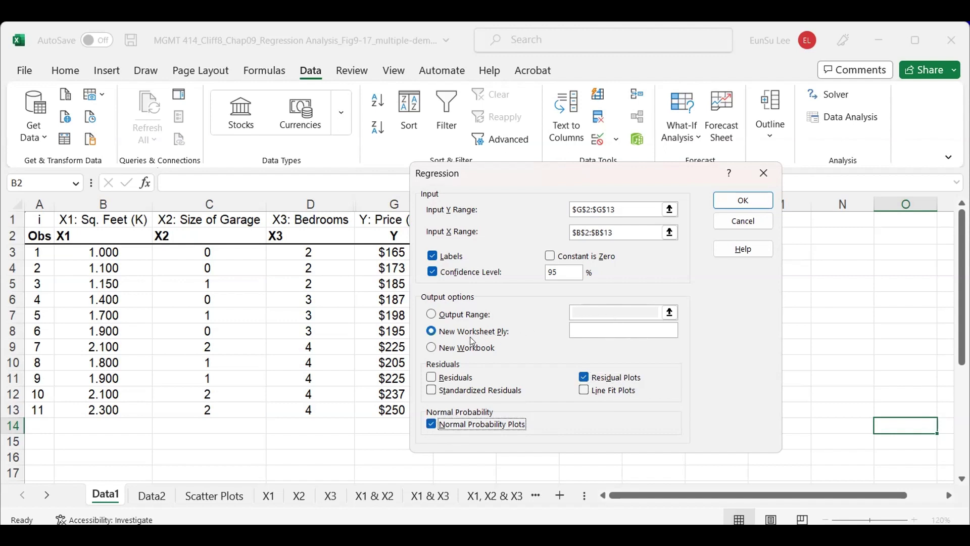
Step: Set the regression's output range to cell B2 on the X1 sheet and run the analysis
click(432, 317)
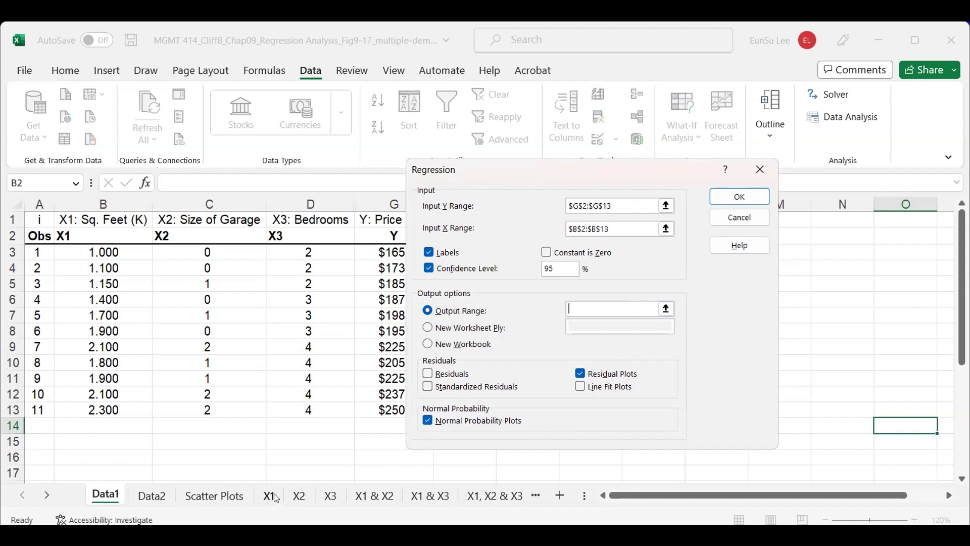
click(667, 309)
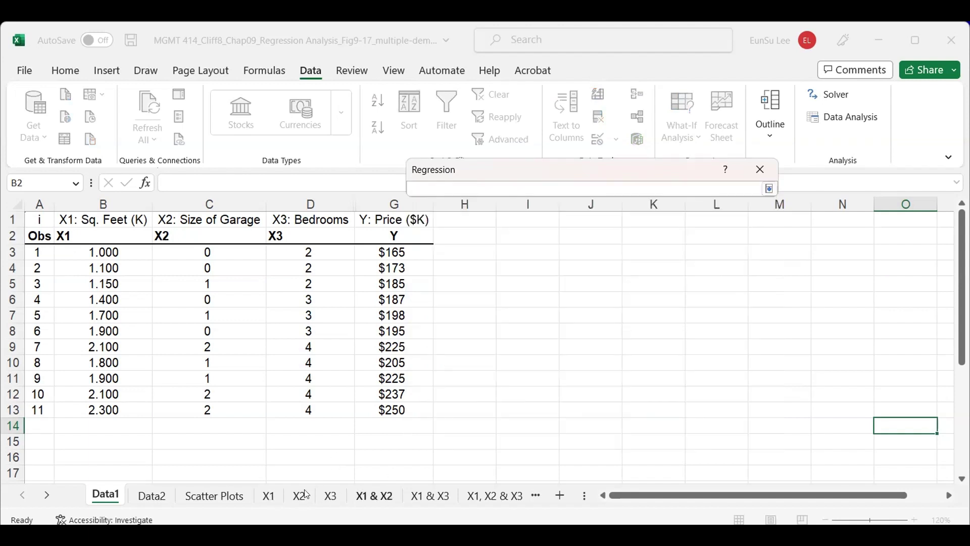
click(269, 495)
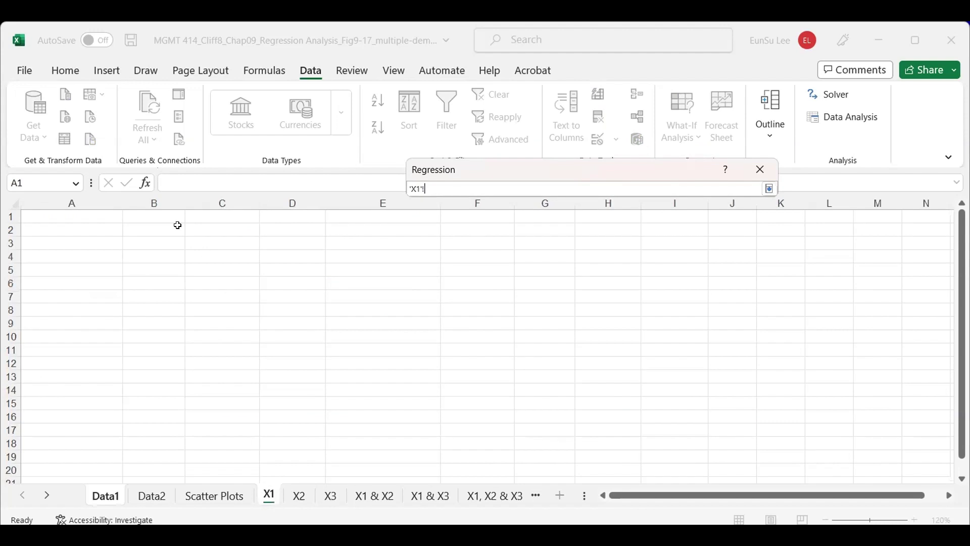
click(133, 231)
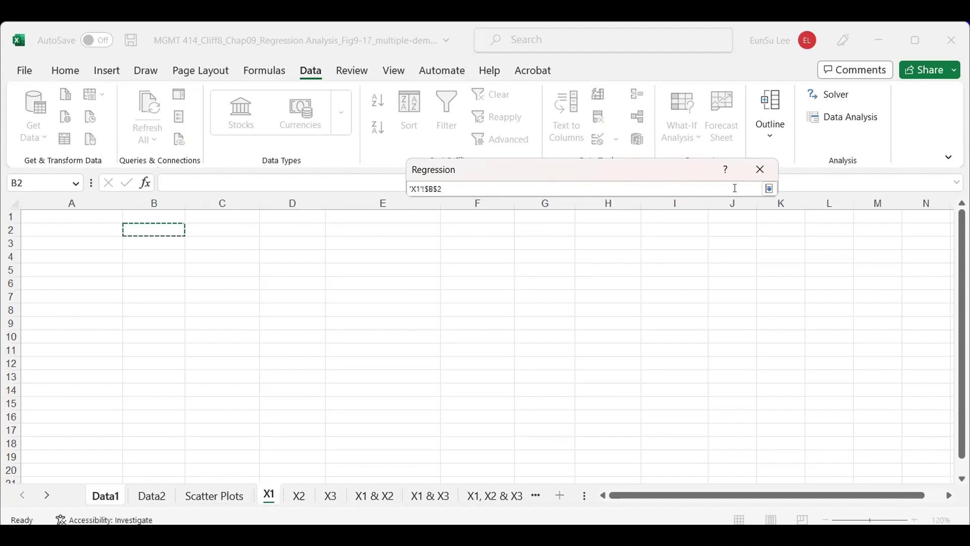
click(770, 189)
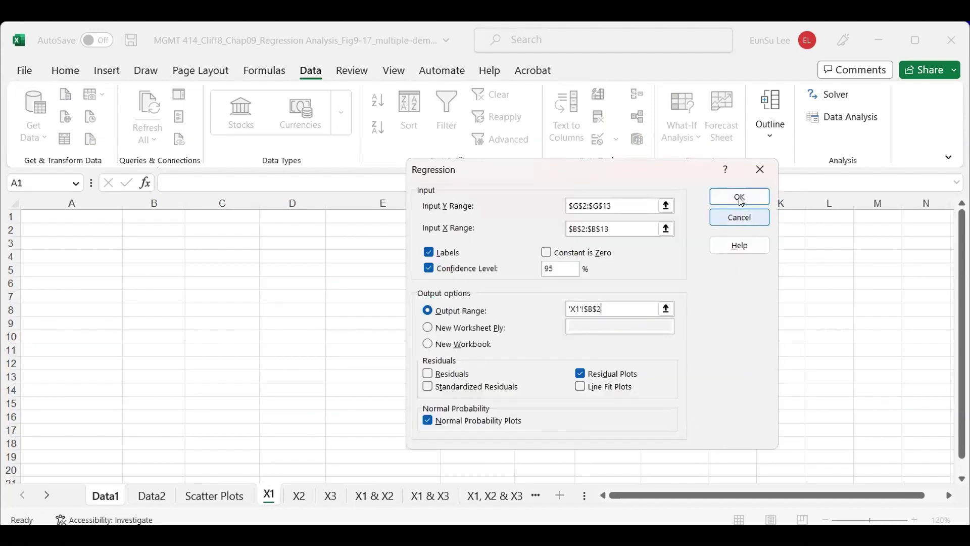
click(739, 197)
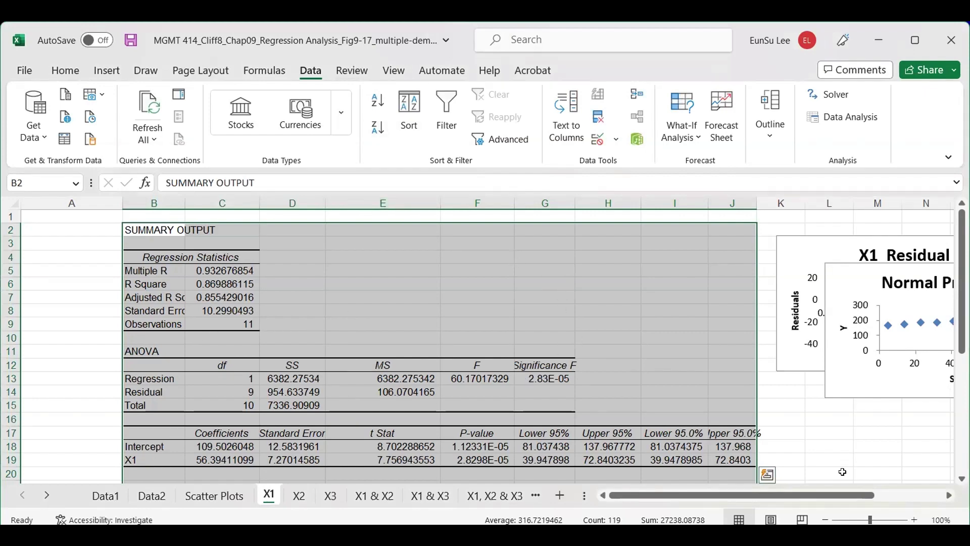
Step: Move the Normal Probability Plot below the X1 Residual Plot and enlarge it to reach about column S and row 28
click(826, 521)
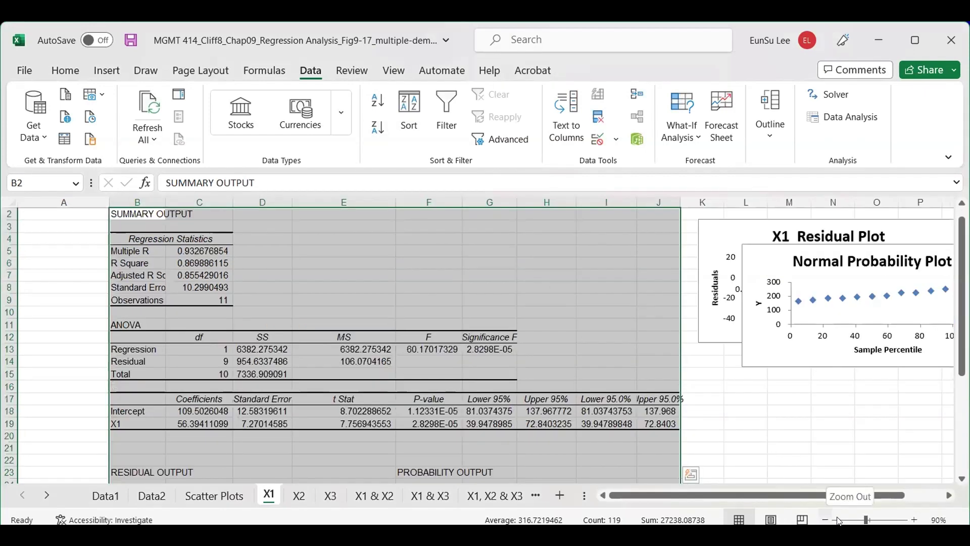
click(825, 520)
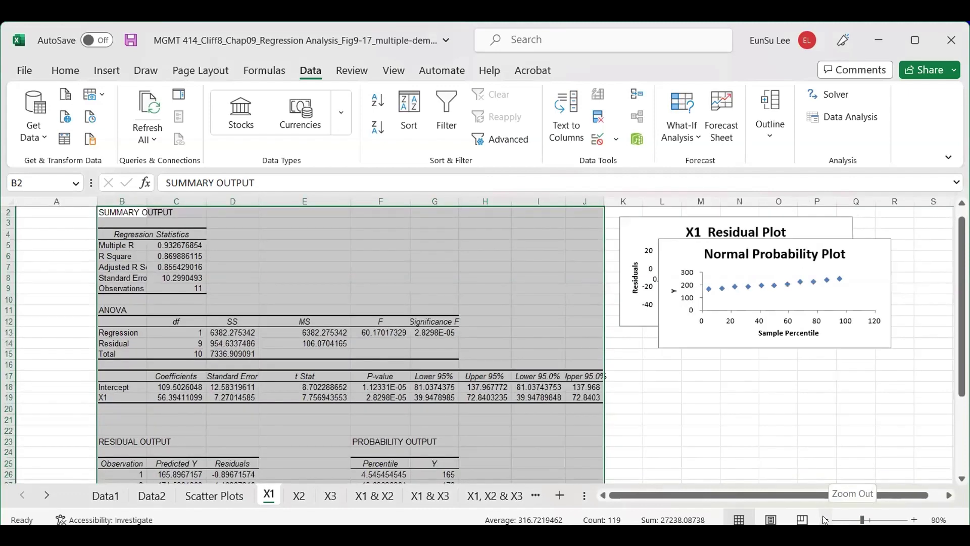
click(825, 521)
click(613, 406)
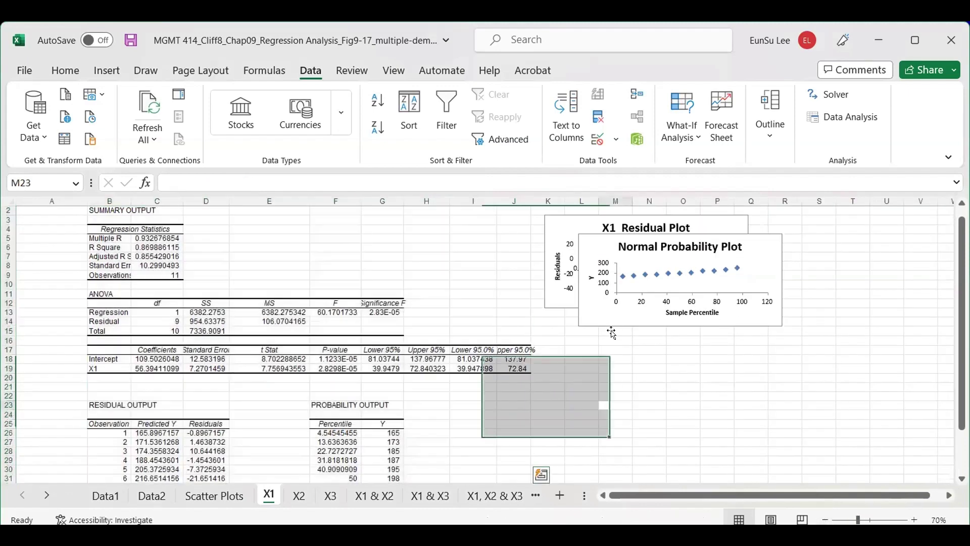
click(620, 313)
drag(619, 313, 598, 400)
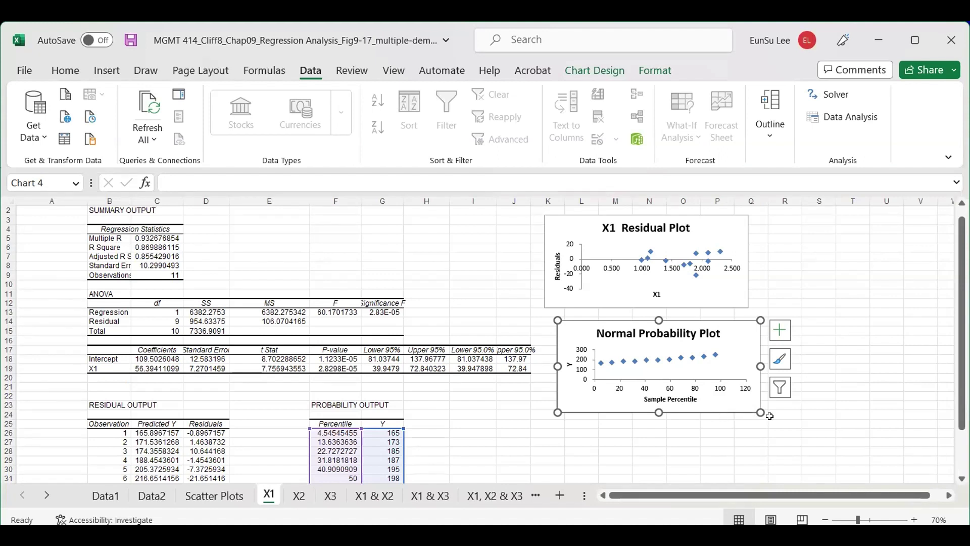
drag(761, 413, 810, 451)
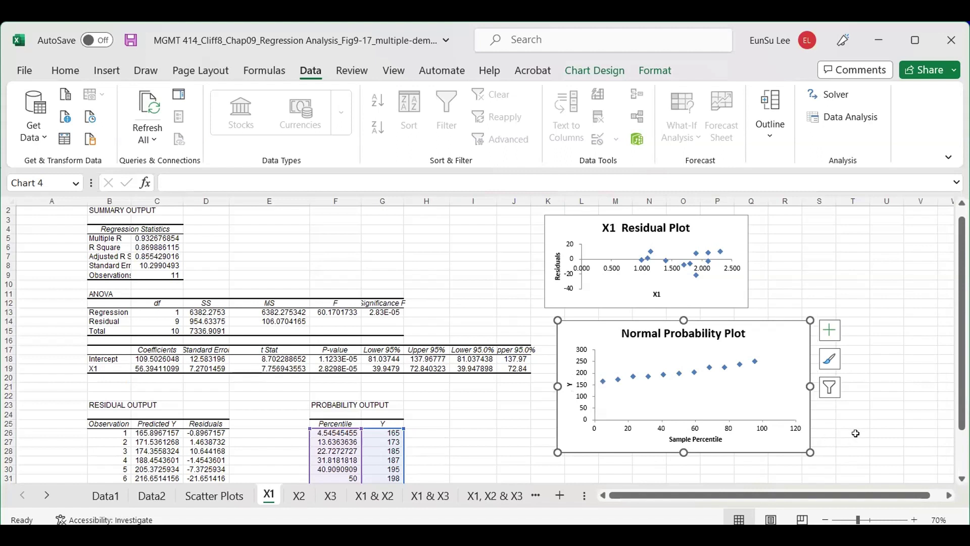
click(336, 255)
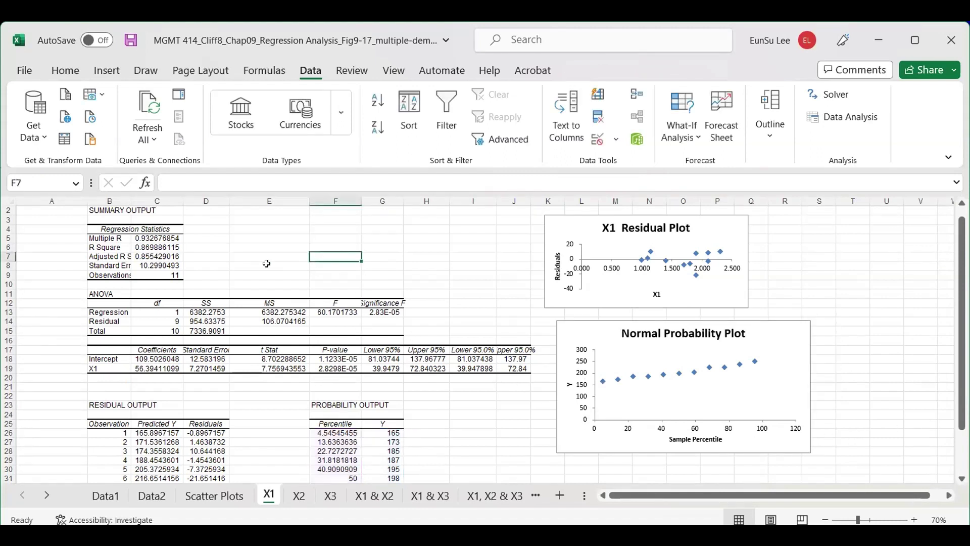
Step: Examine the intercept's label and coefficient in the coefficients table of the X1 regression output
click(149, 362)
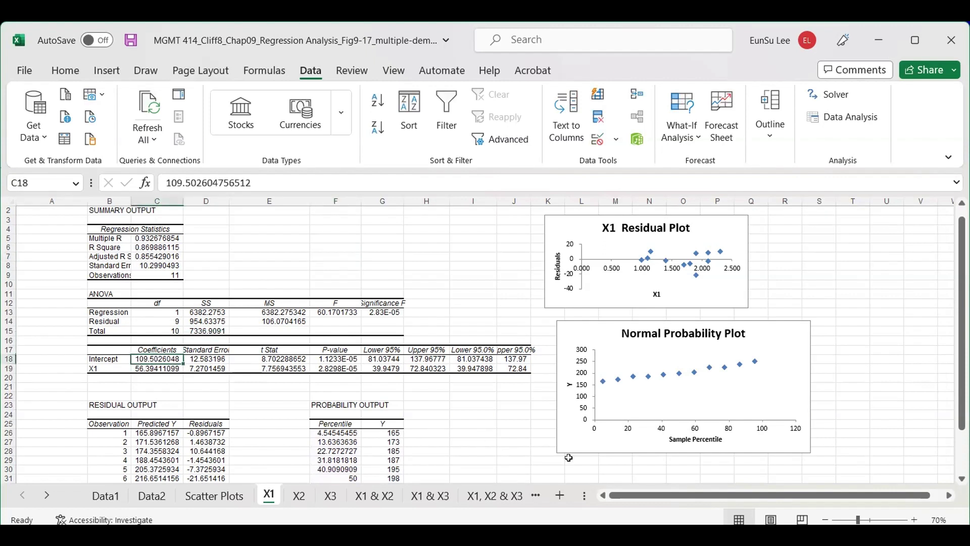
key(Left)
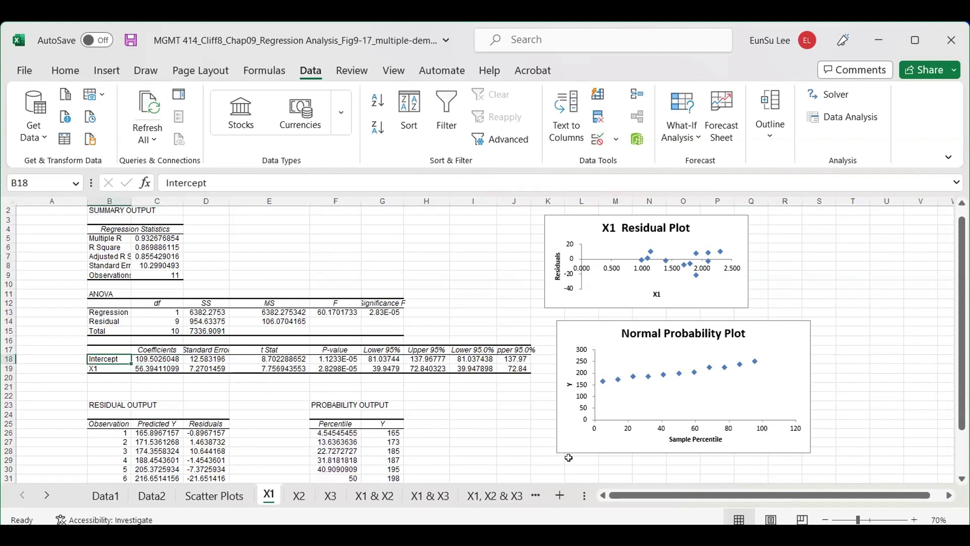
key(Right)
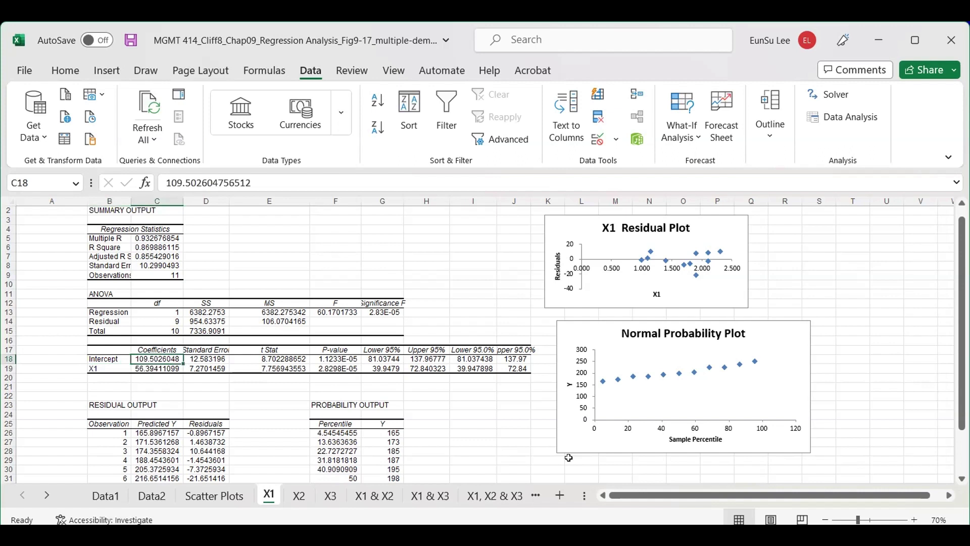
Step: Compare the X1 coefficient with the intercept coefficient in the X1 regression output
key(Down)
key(Left)
key(Right)
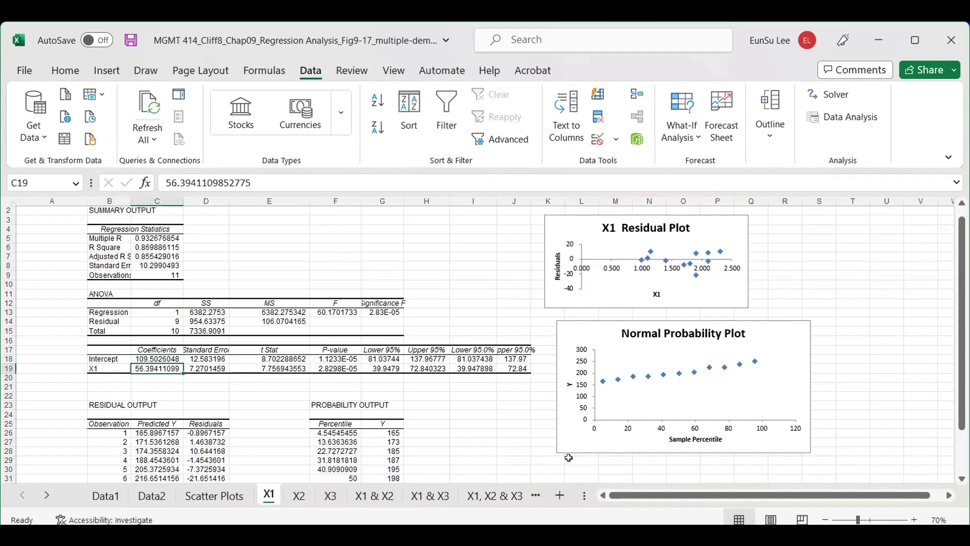
key(Up)
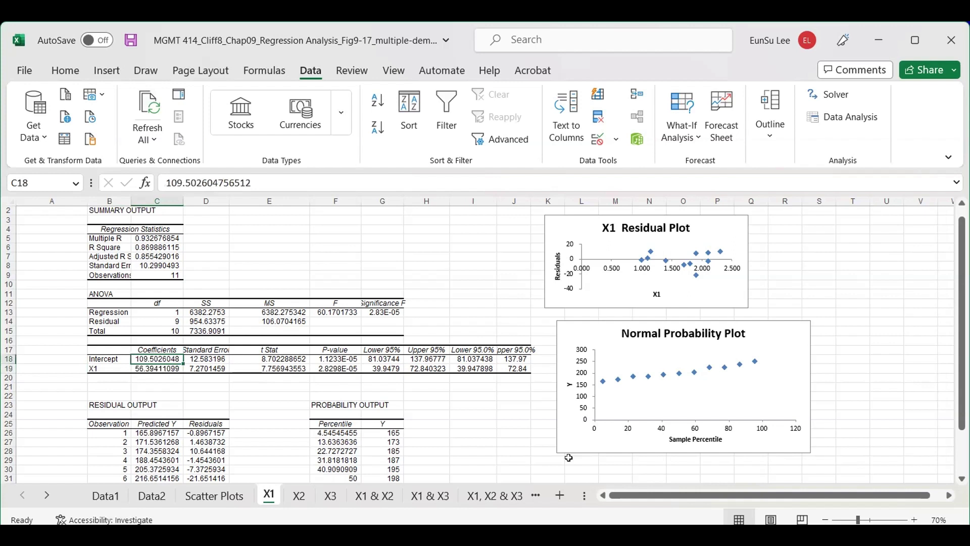
key(Down)
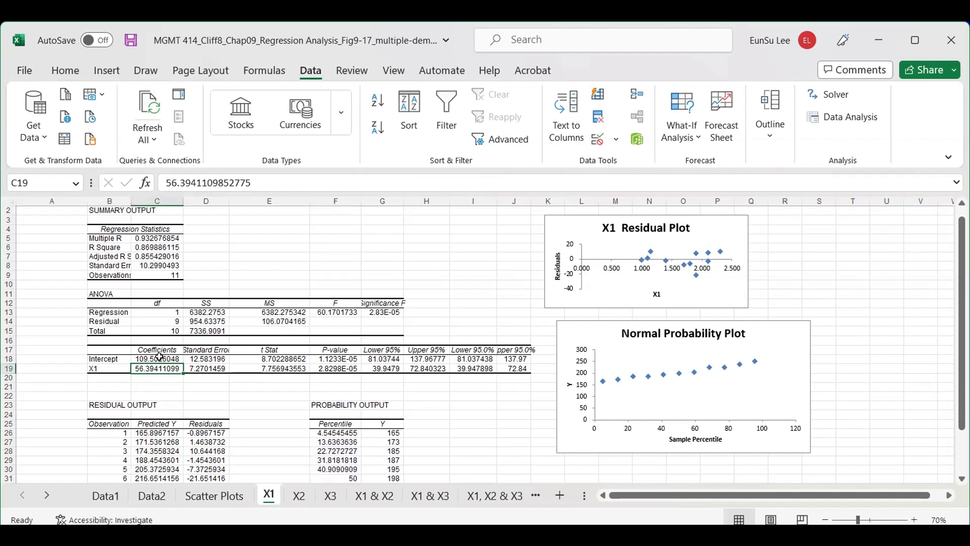
Step: Label the intercept row a0 in cell A18 and the X1 row b1 in cell A19
click(261, 239)
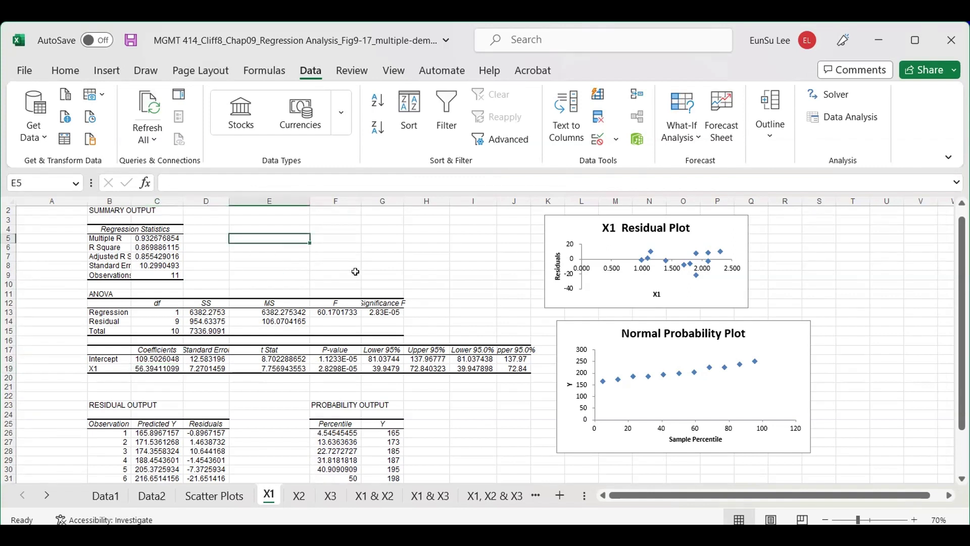
key(Down)
key(Down)
key(Down)
key(Down)
key(Down)
key(Down)
key(Down)
key(Down)
key(Down)
key(Down)
key(Down)
key(Down)
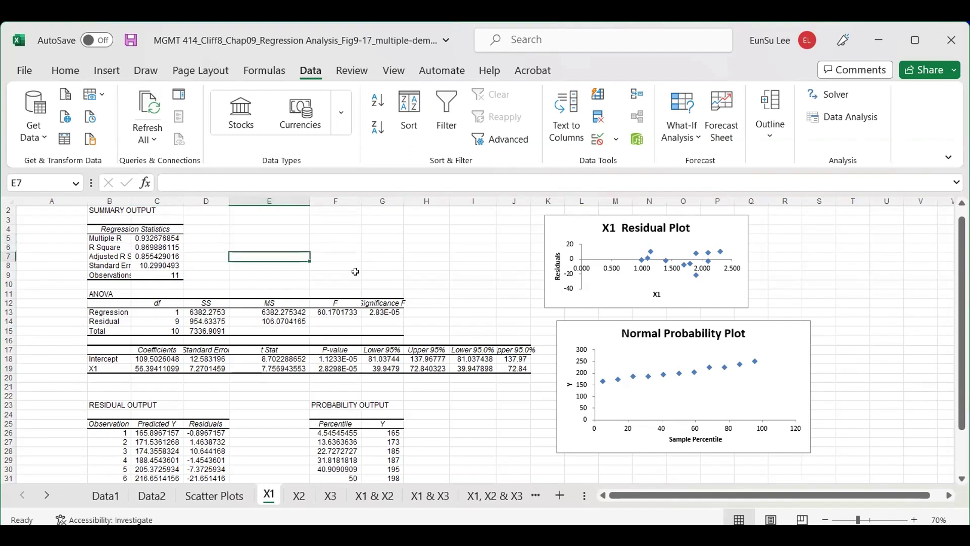
key(Down)
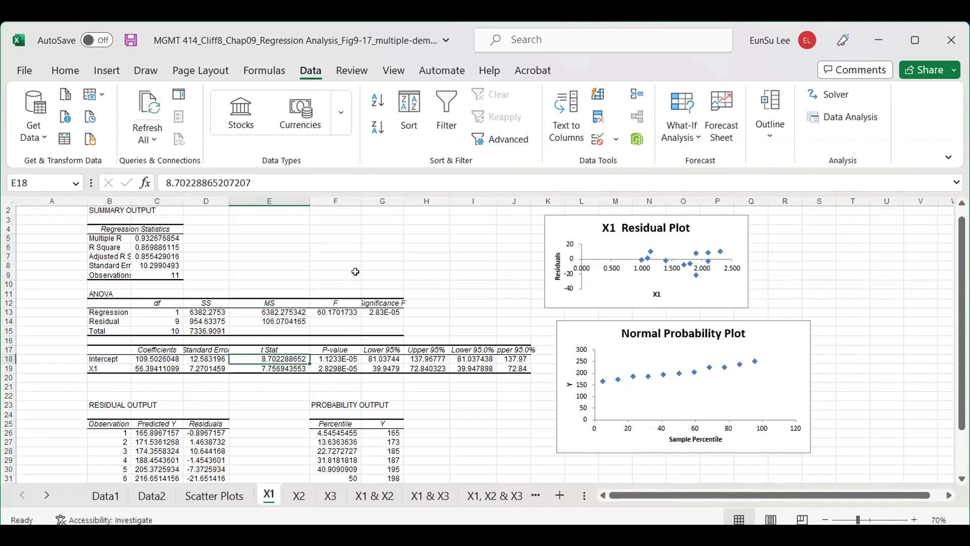
key(Left)
key(Left)
key(Left)
key(Left)
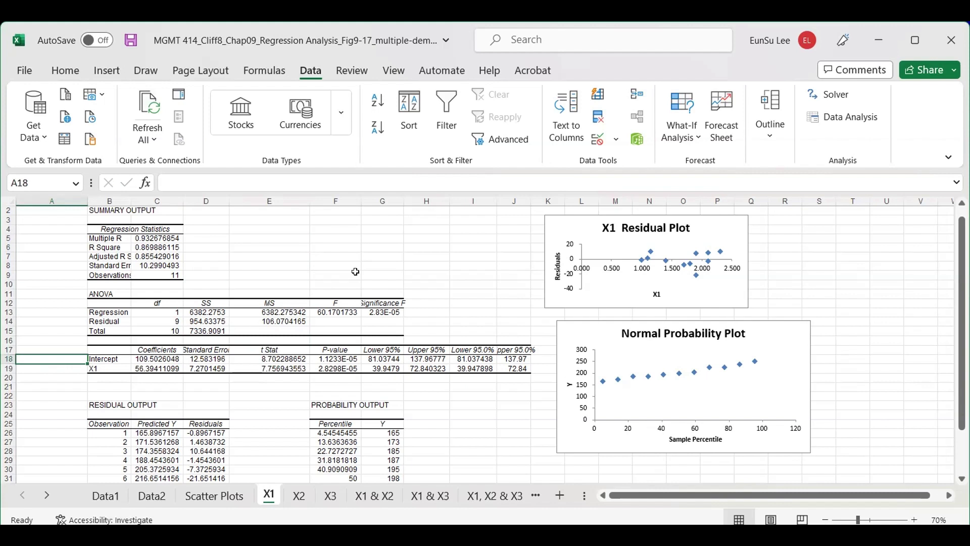
text(a0)
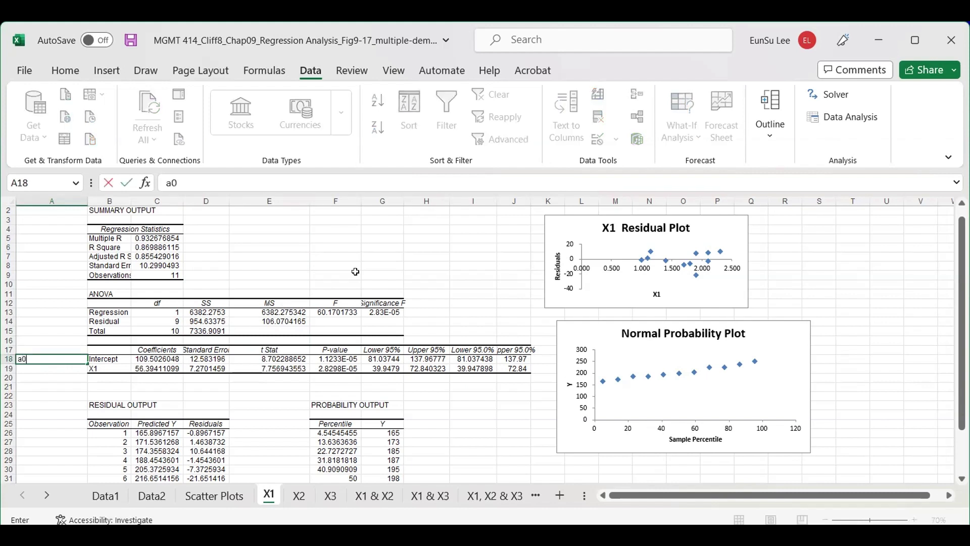
key(Return)
text(b)
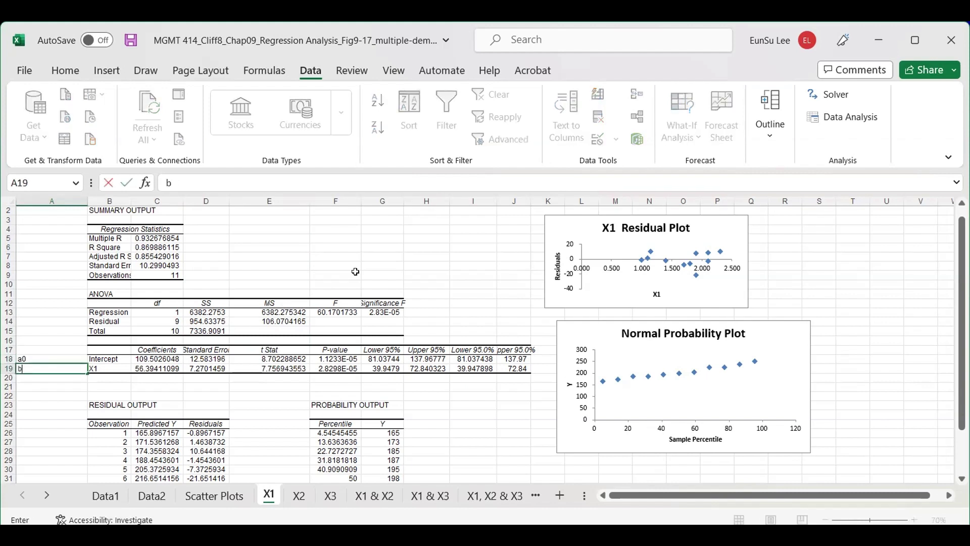
text(1)
key(Return)
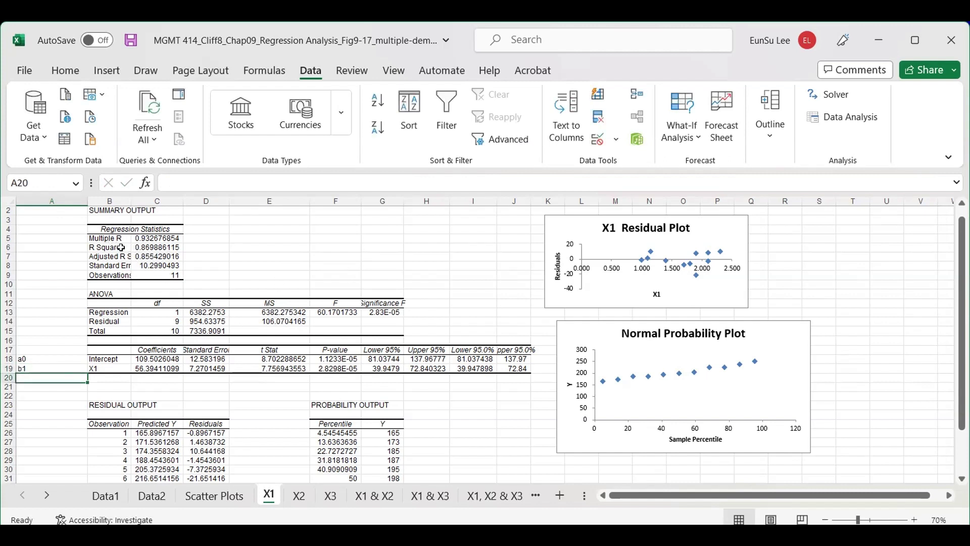
Step: Compare the X1 regression's R Square and coefficients with the source data and the trendline equations on the Scatter Plots sheet
drag(121, 247, 146, 249)
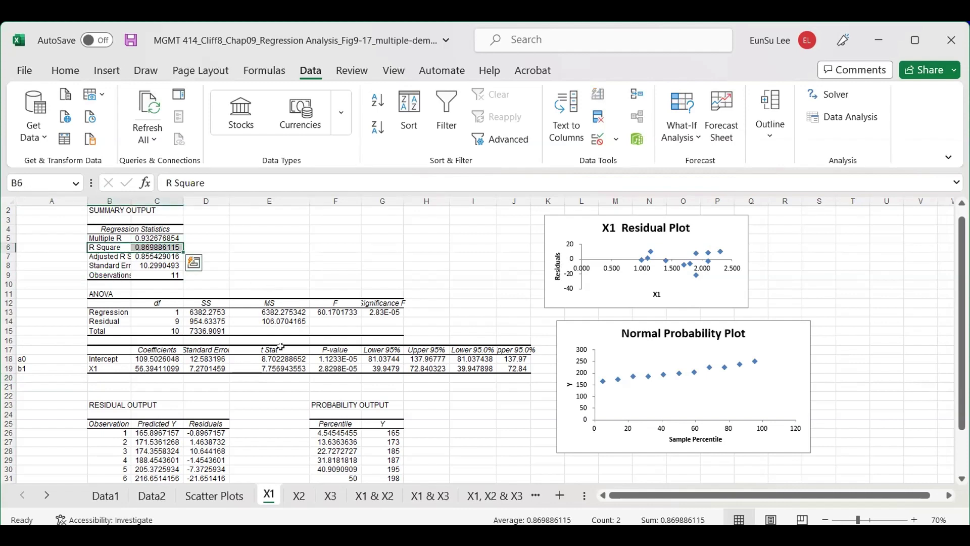
click(103, 496)
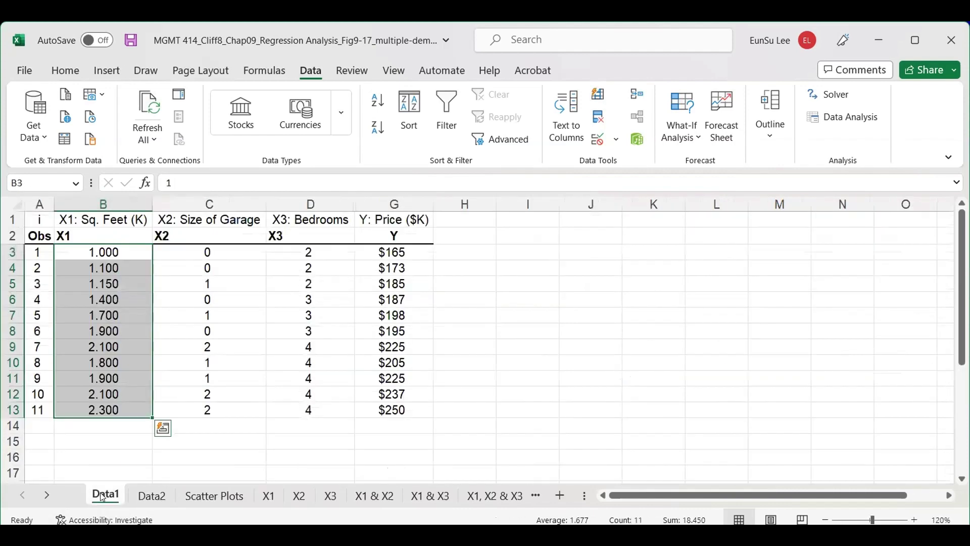
click(226, 496)
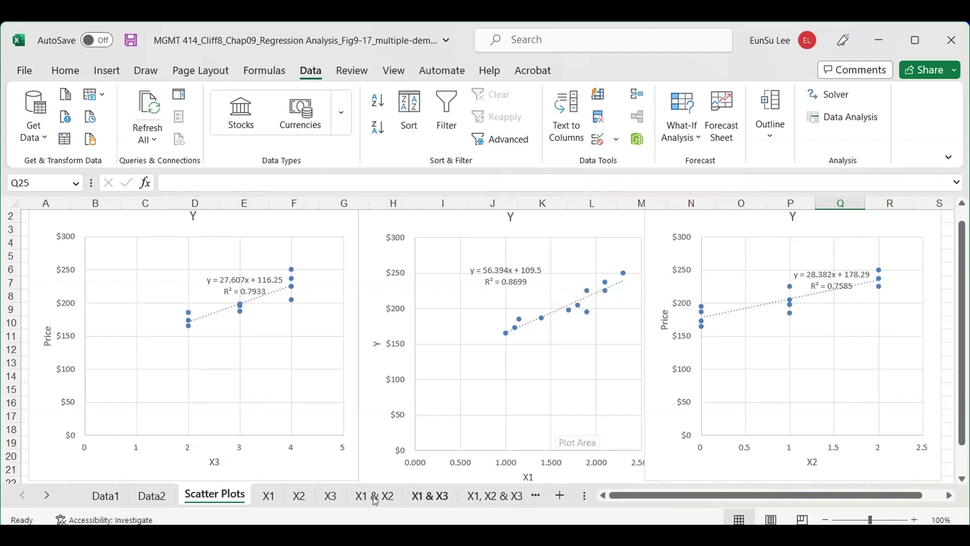
click(270, 495)
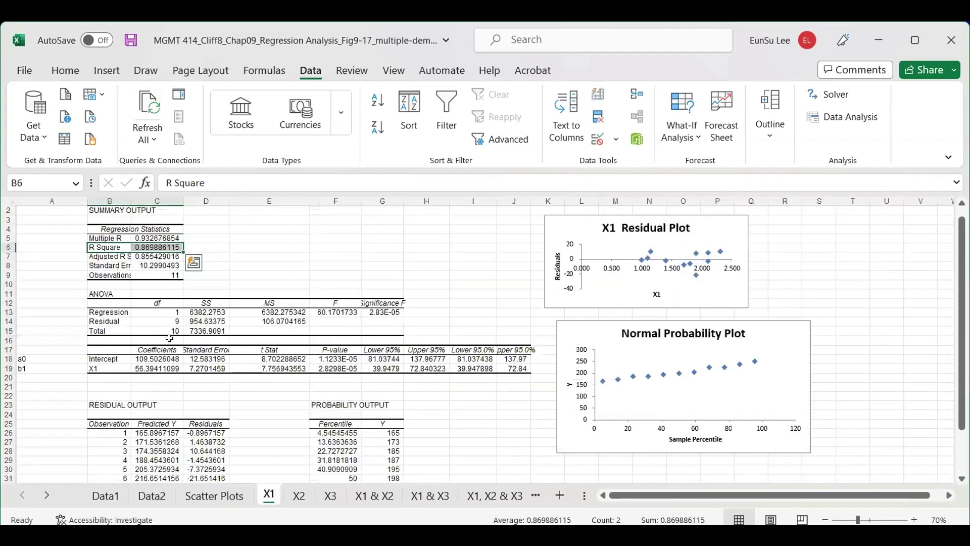
drag(157, 368, 159, 360)
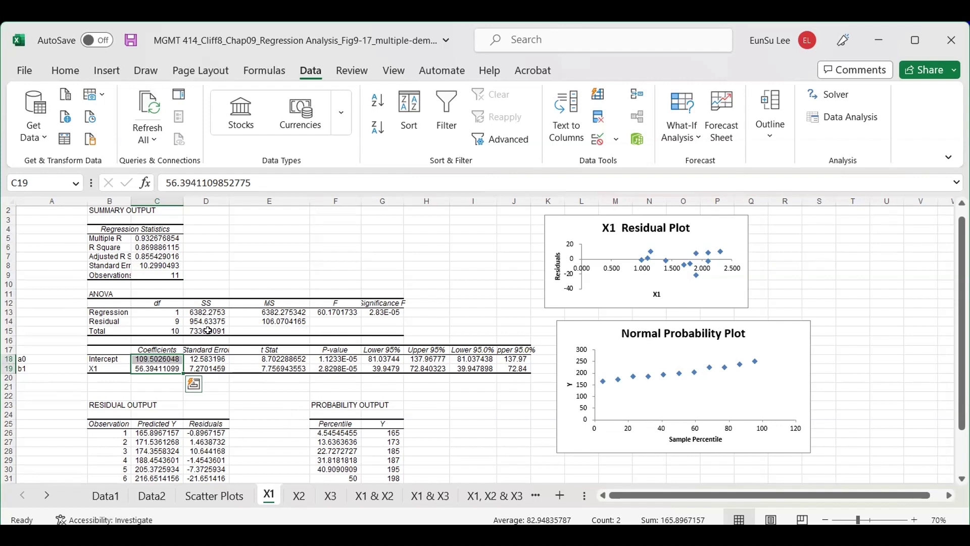
Step: Examine the sums of squares, mean squares and F statistic in the ANOVA table of the X1 output
click(213, 311)
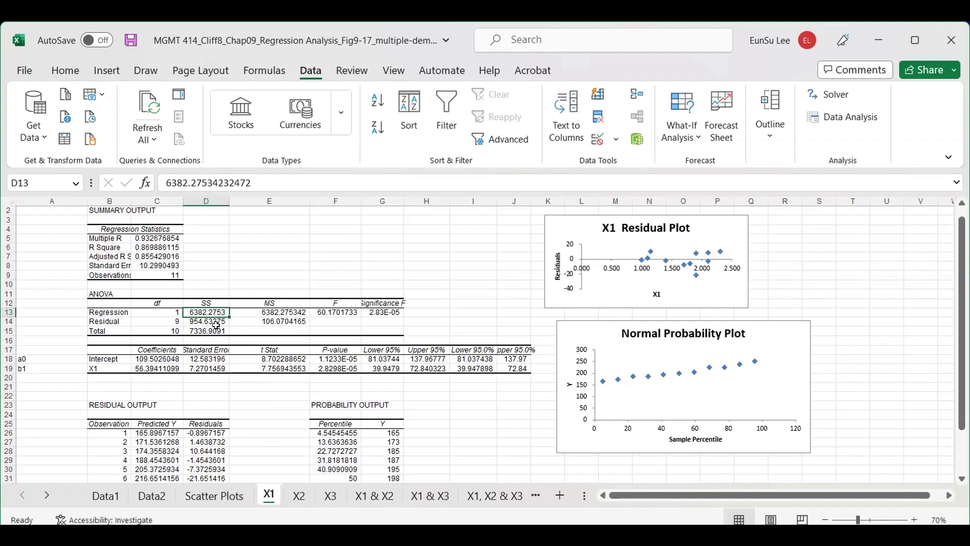
click(202, 323)
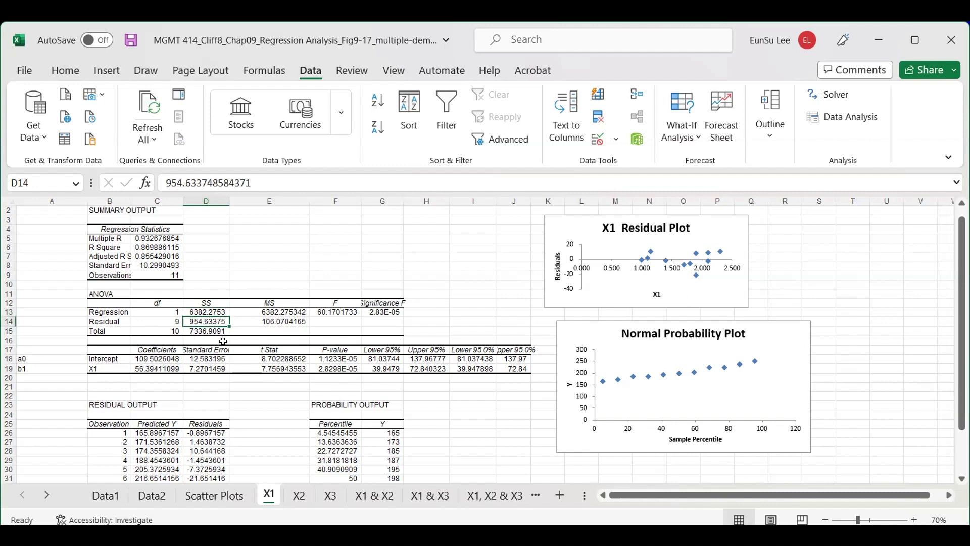
click(216, 331)
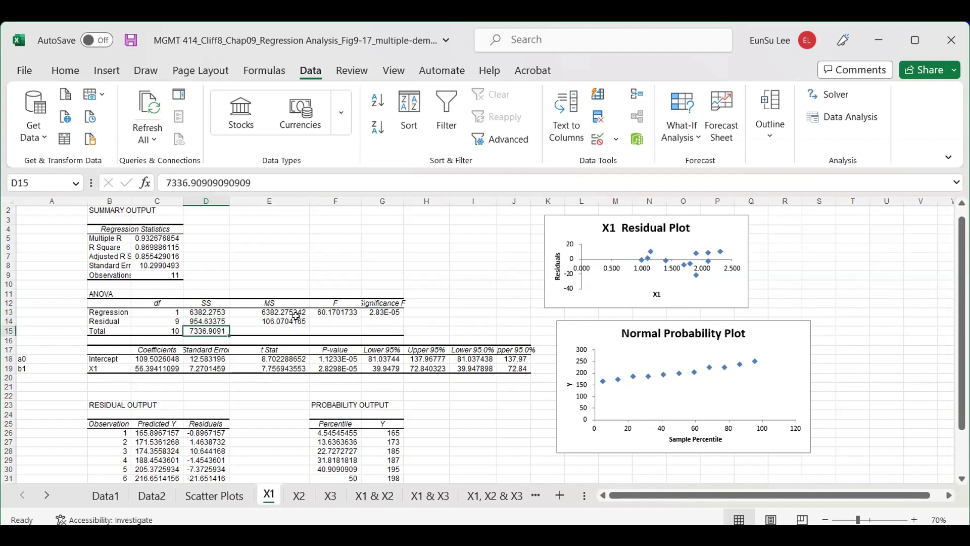
drag(287, 313, 287, 317)
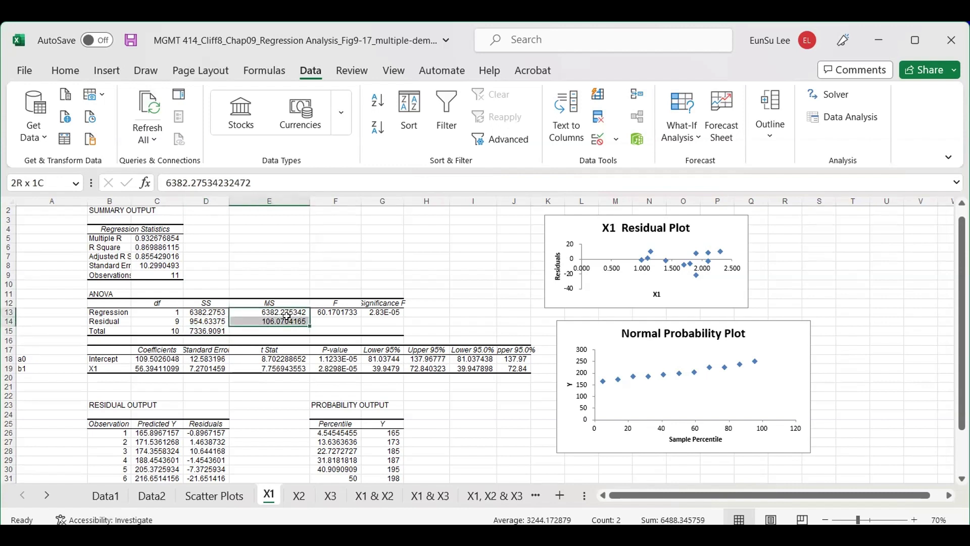
drag(287, 316, 287, 316)
click(296, 323)
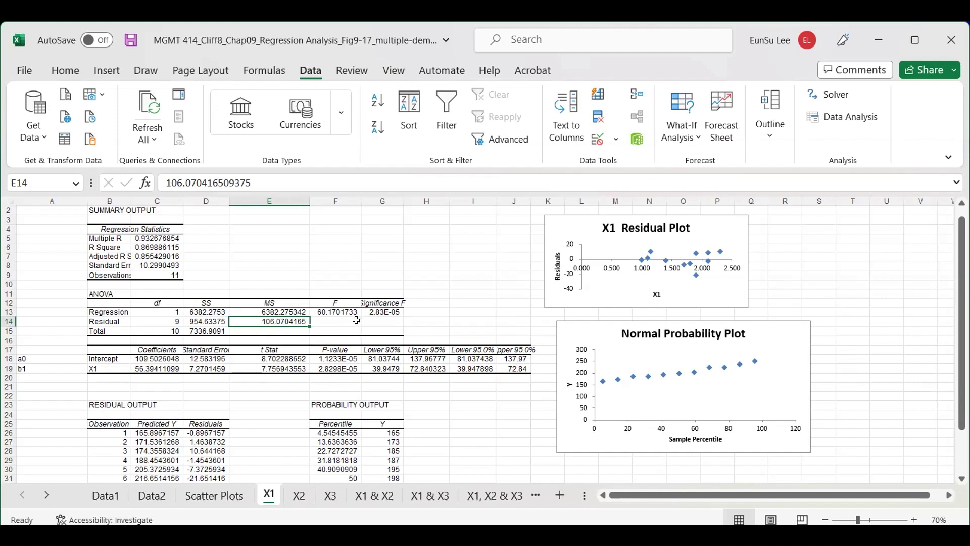
click(342, 313)
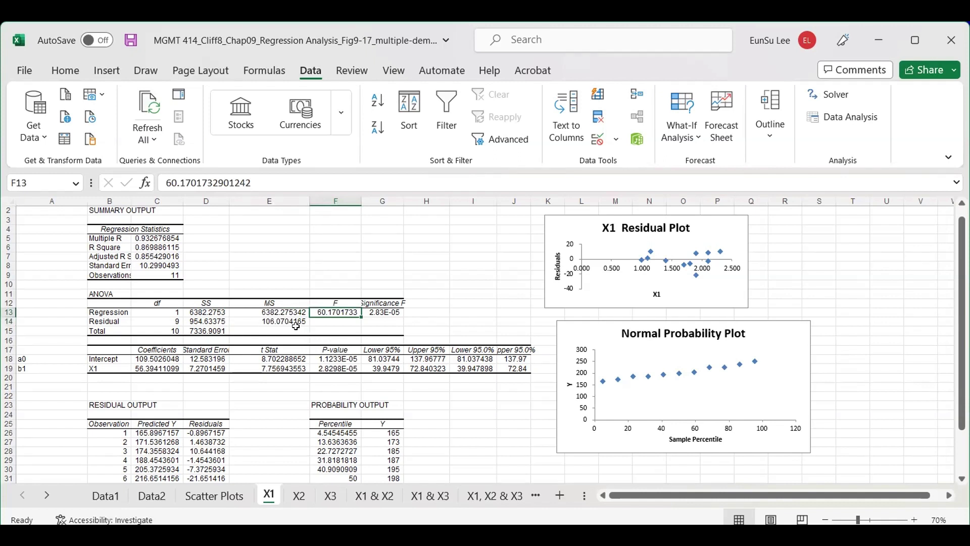
Step: Check the Significance F value on the X1 sheet and widen column G to fit its contents
click(390, 312)
click(269, 406)
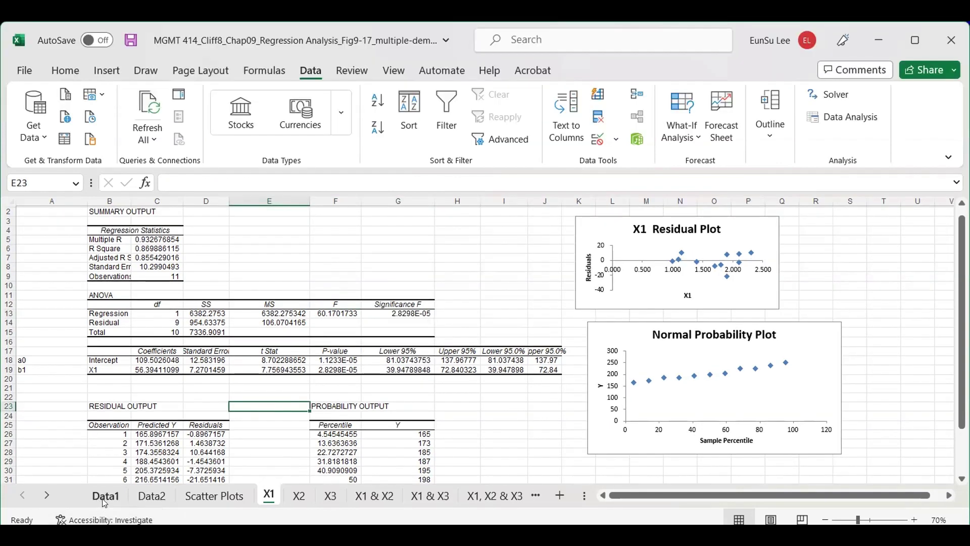
Step: Start another regression from the Data1 sheet with C2:C13 (X2) as the input X range
click(102, 499)
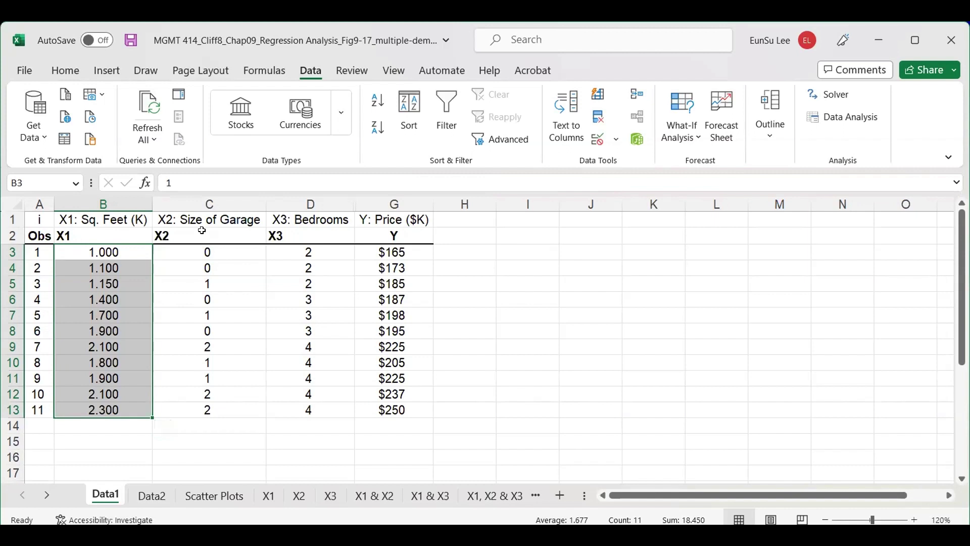
click(501, 317)
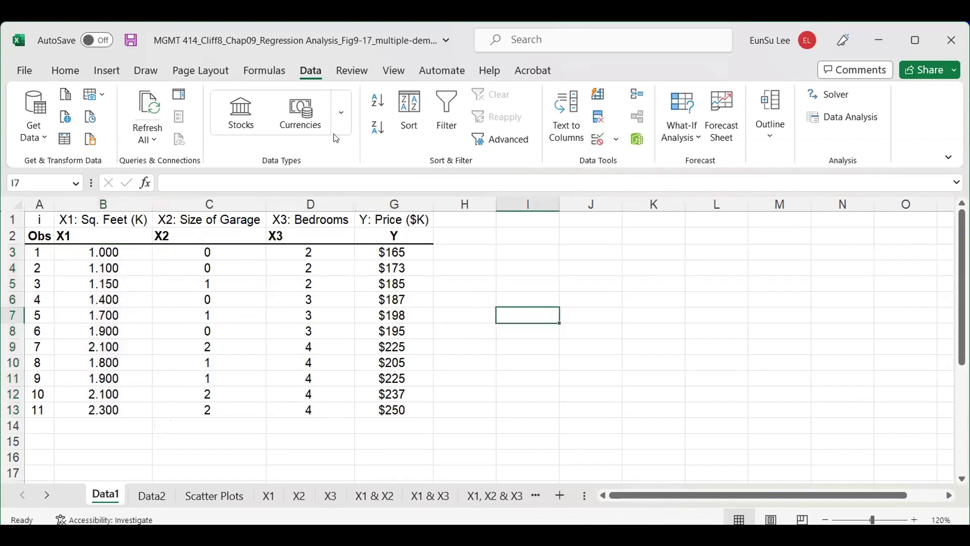
click(853, 122)
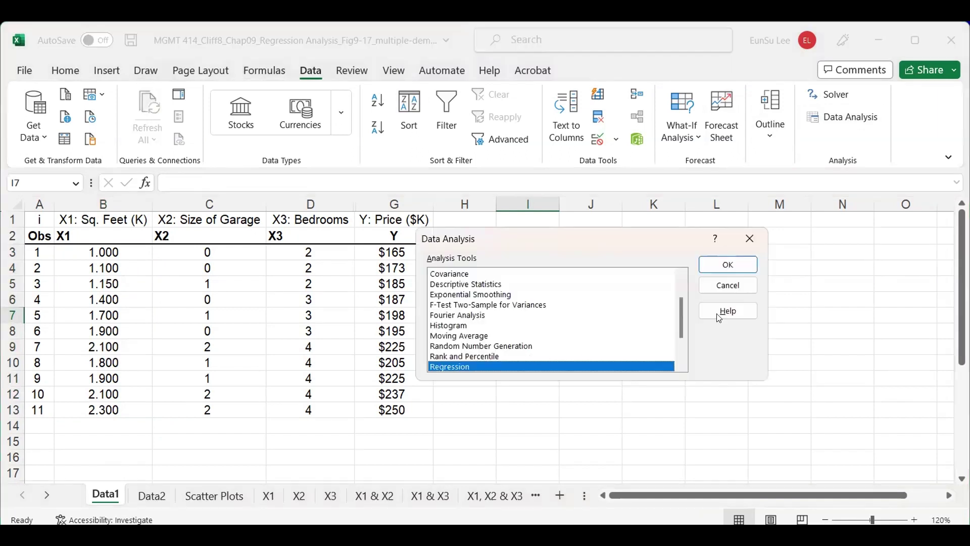
click(728, 265)
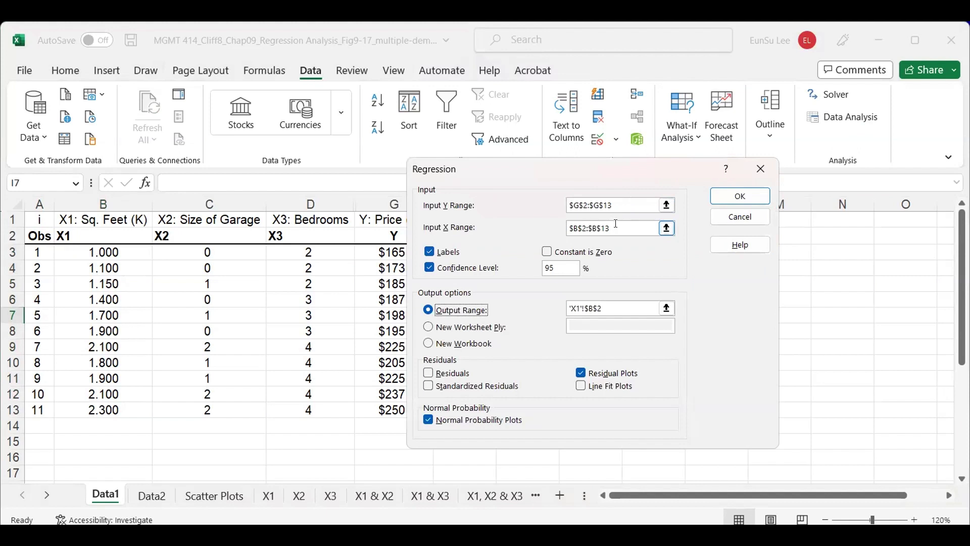
double_click(617, 222)
click(199, 235)
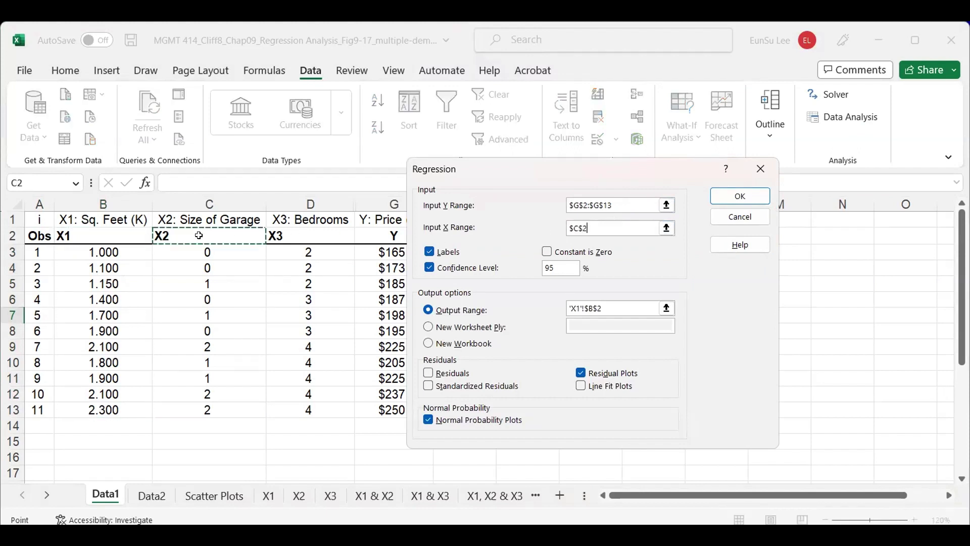
shift+click(199, 406)
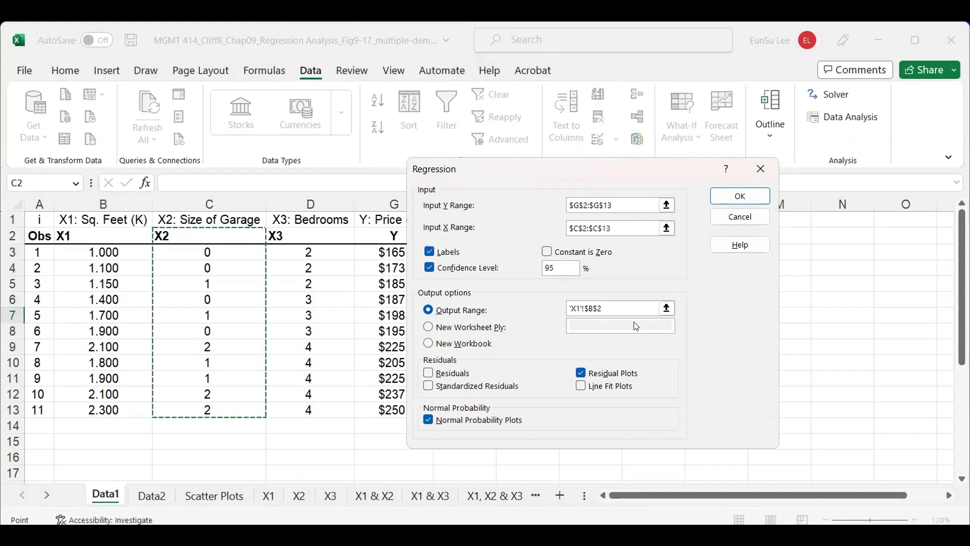
Step: Set the regression's output range to cell B2 on the X2 sheet and run the analysis
click(667, 309)
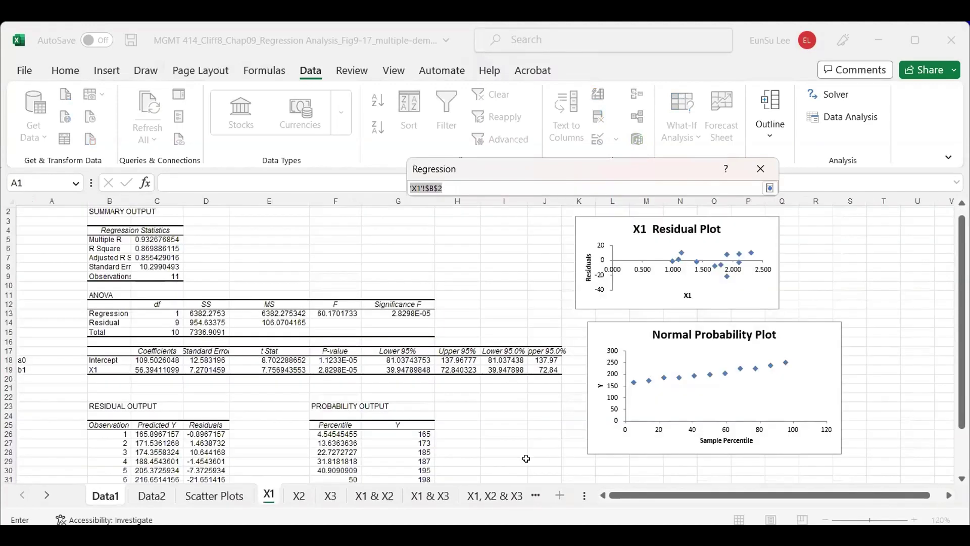
click(298, 501)
click(142, 224)
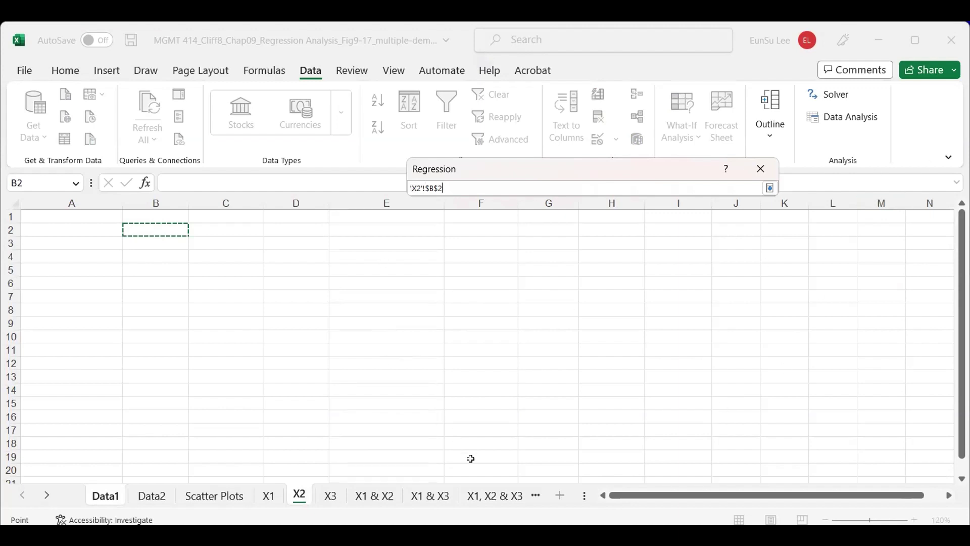
click(772, 188)
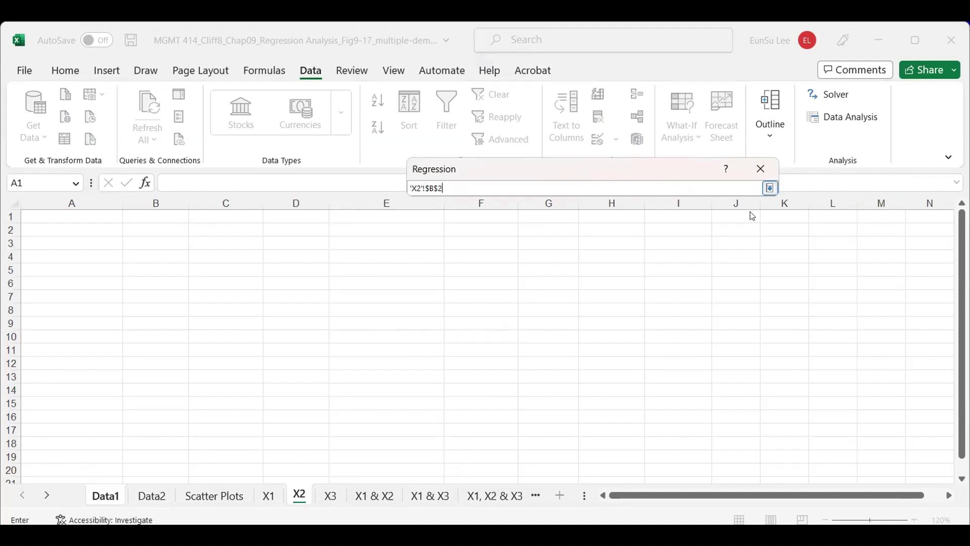
click(741, 197)
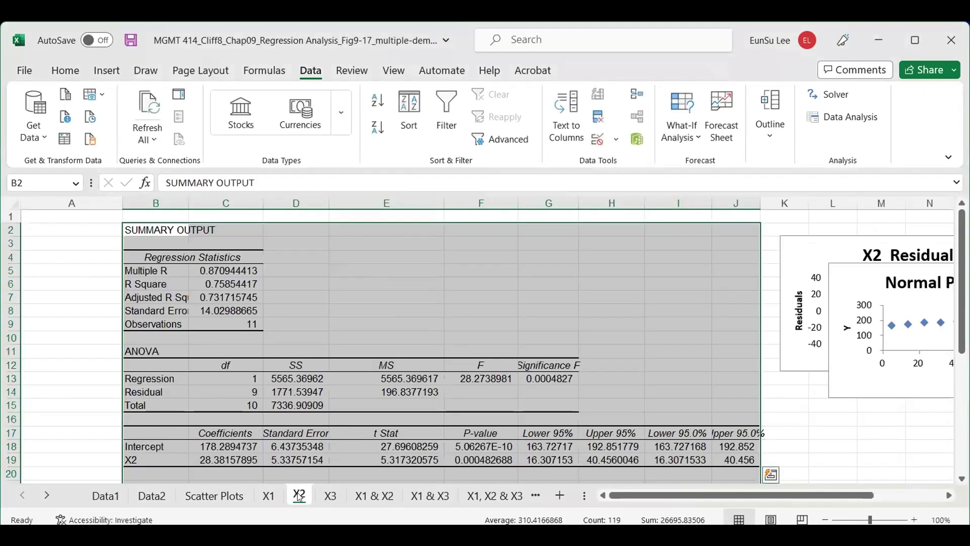
Step: Examine the regression mean square and the intercept and X2 coefficients in the X2 output
click(352, 379)
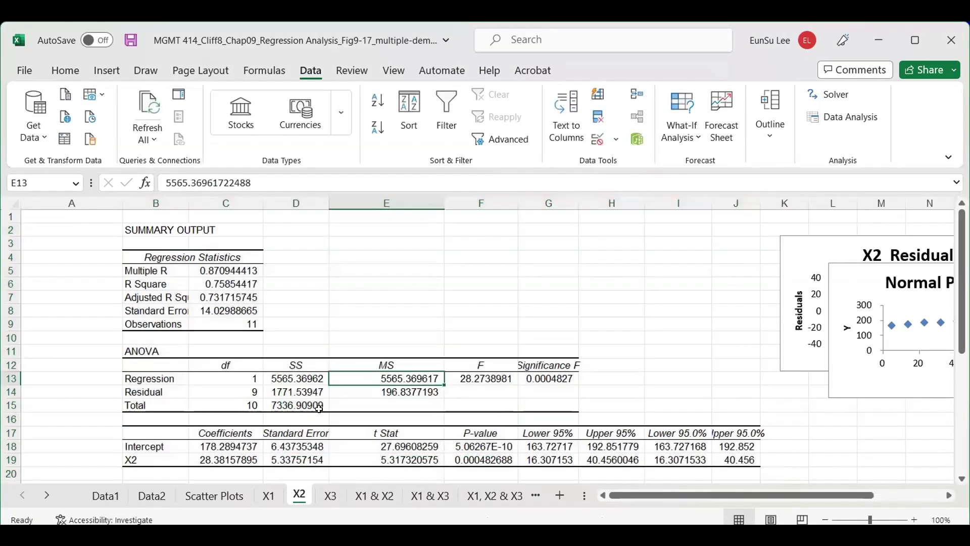
click(224, 444)
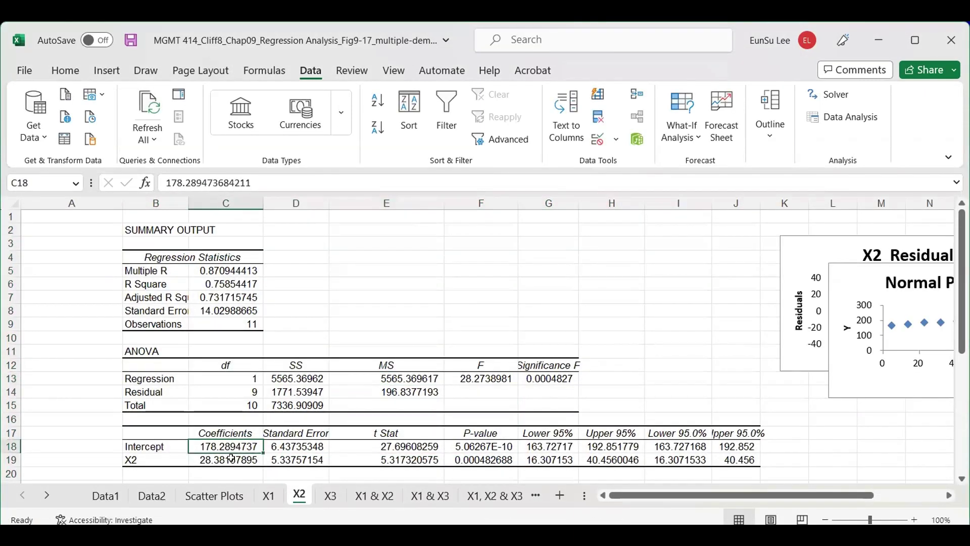
click(226, 456)
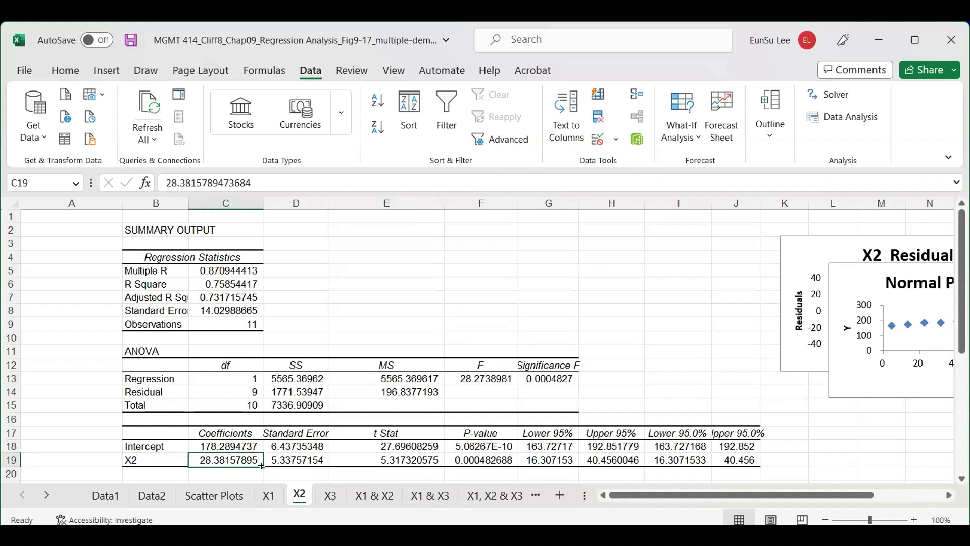
Step: Check the R Square value in the X2 regression output
click(152, 461)
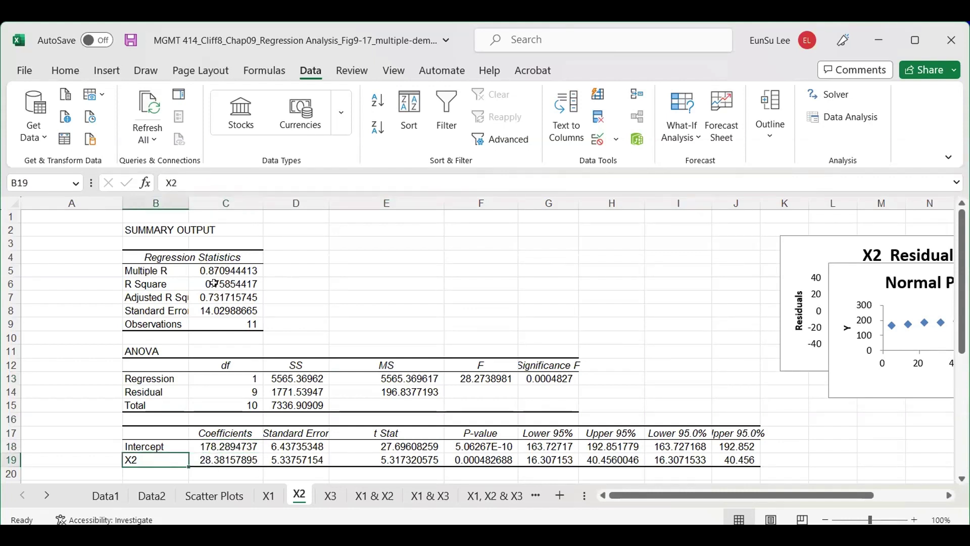
drag(182, 283, 247, 297)
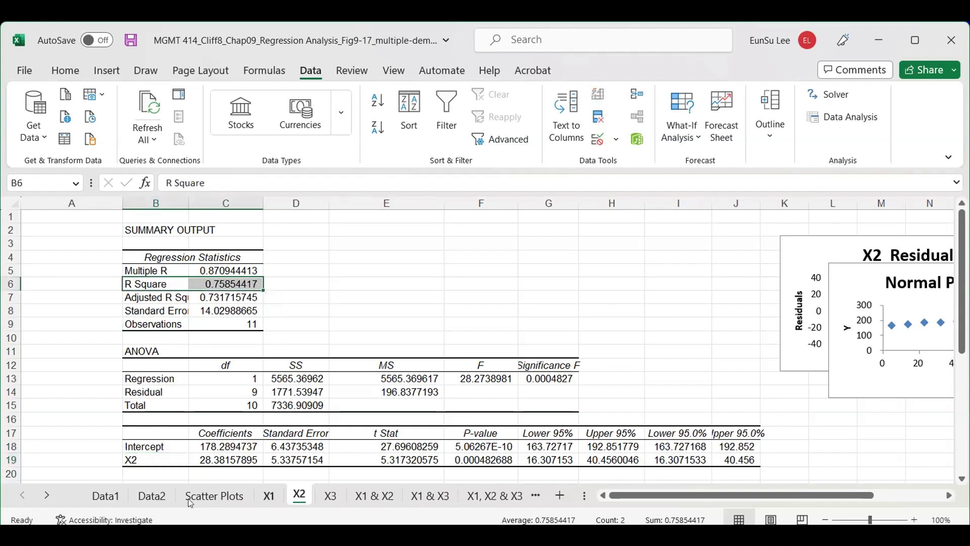
Step: Start another regression from the Data1 sheet with D2:D13 (X3) as the input X range
click(103, 496)
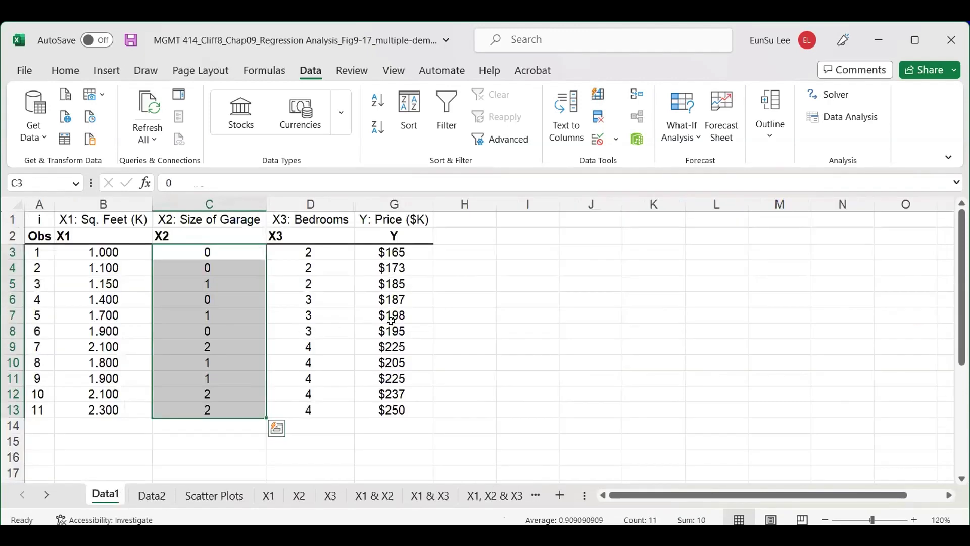
click(327, 236)
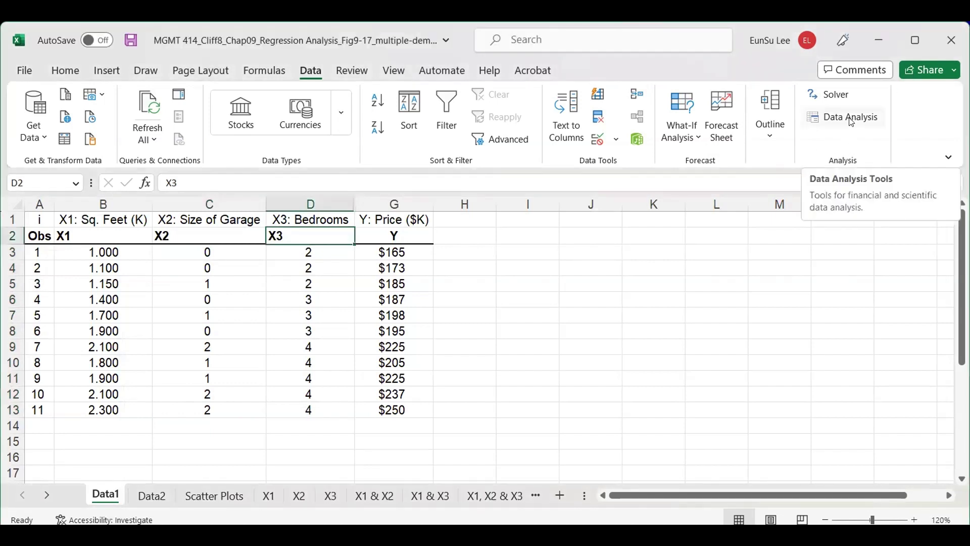
click(853, 122)
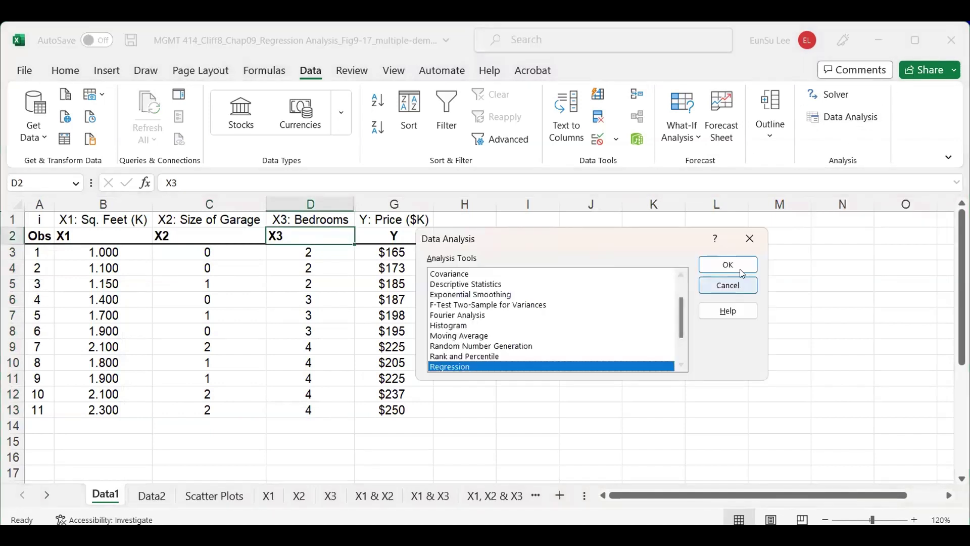
click(738, 265)
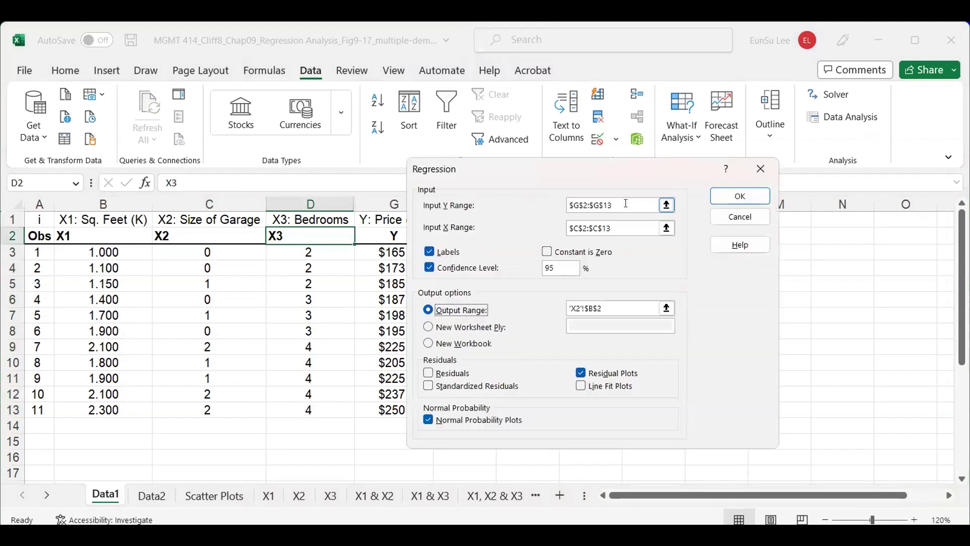
click(636, 236)
click(318, 241)
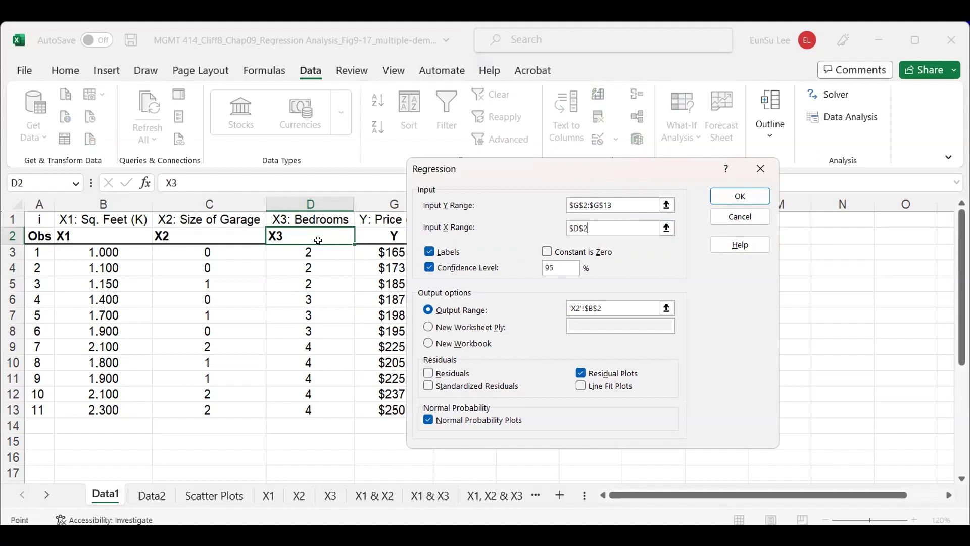
key(ctrl+shift+Down)
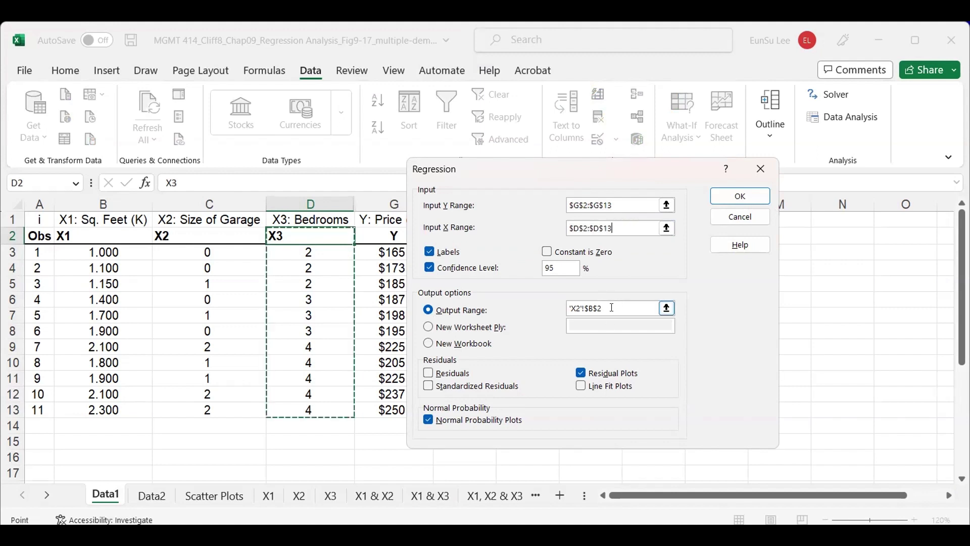
Step: Set the regression's output range to cell B2 on the X3 sheet and run the analysis
click(612, 308)
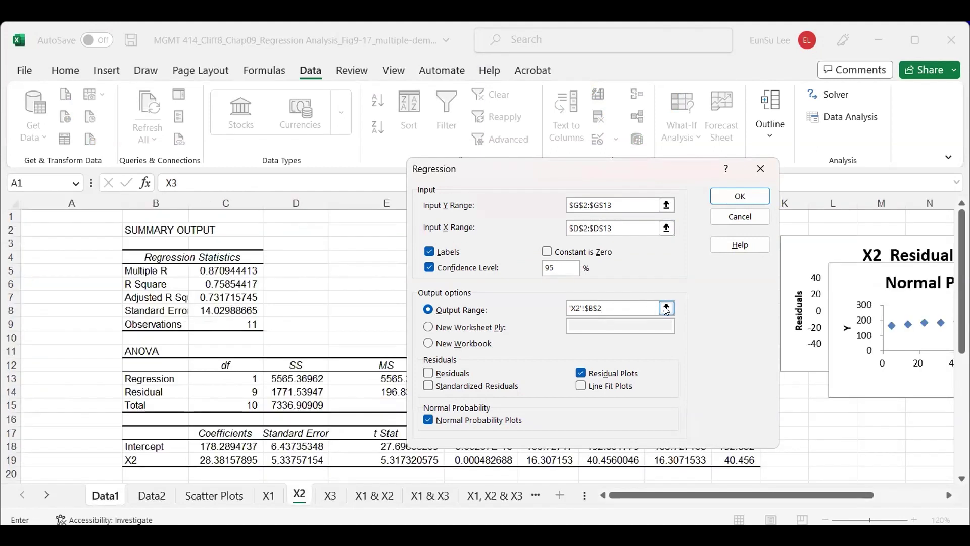
click(667, 308)
click(331, 496)
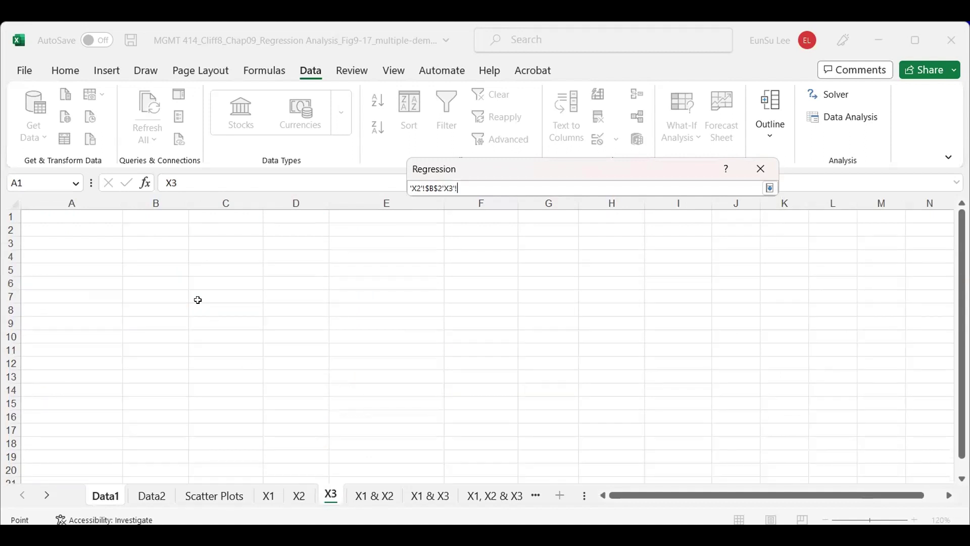
click(155, 231)
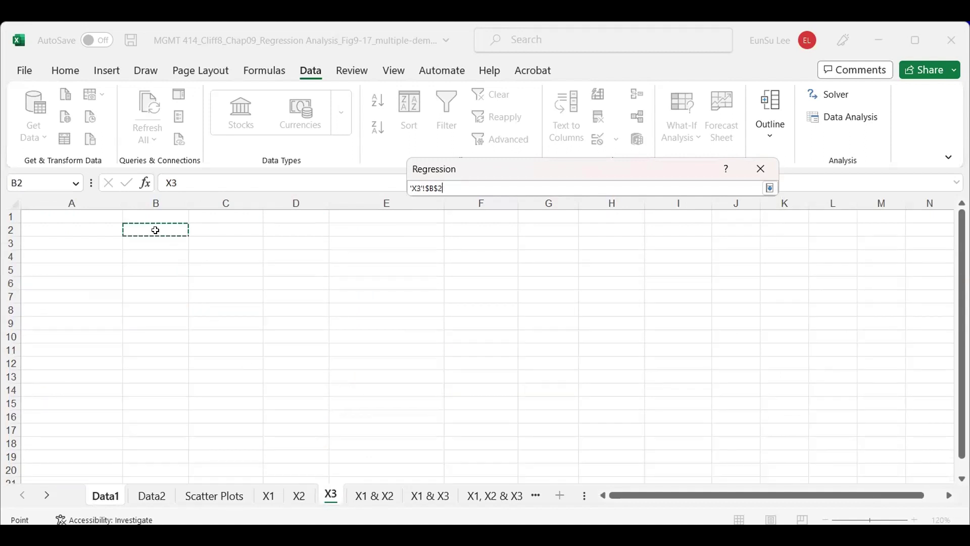
click(771, 188)
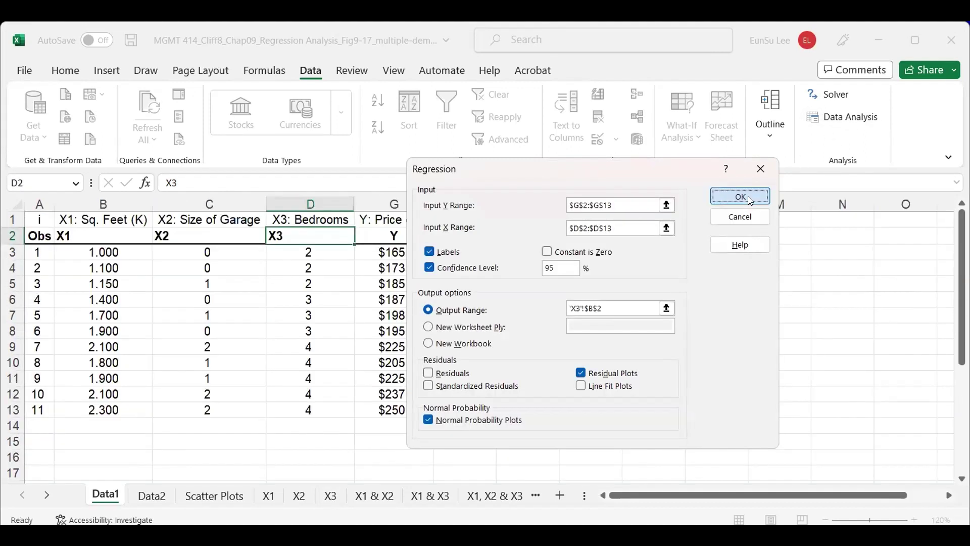
click(748, 196)
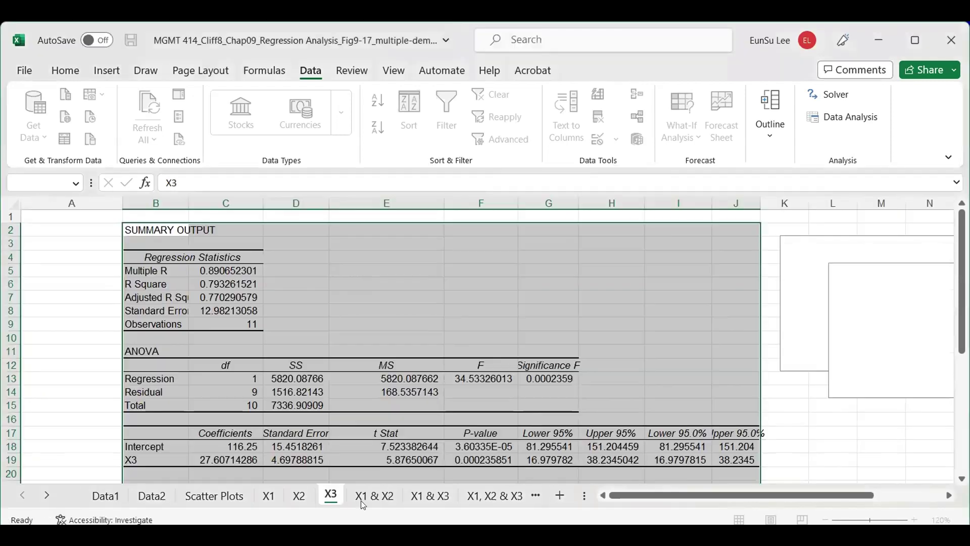
Step: Examine the intercept and X3 coefficients in the X3 regression output
click(279, 404)
click(234, 447)
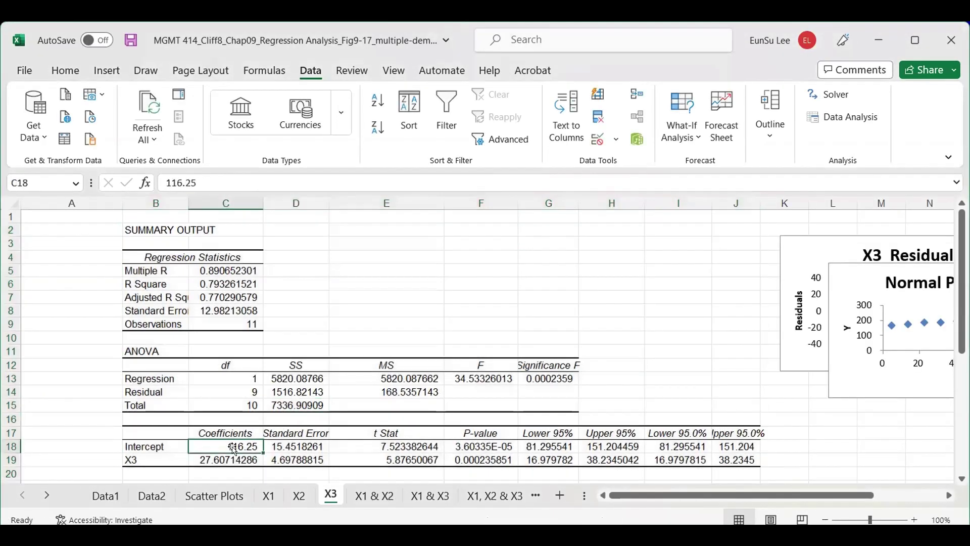
click(152, 458)
click(232, 459)
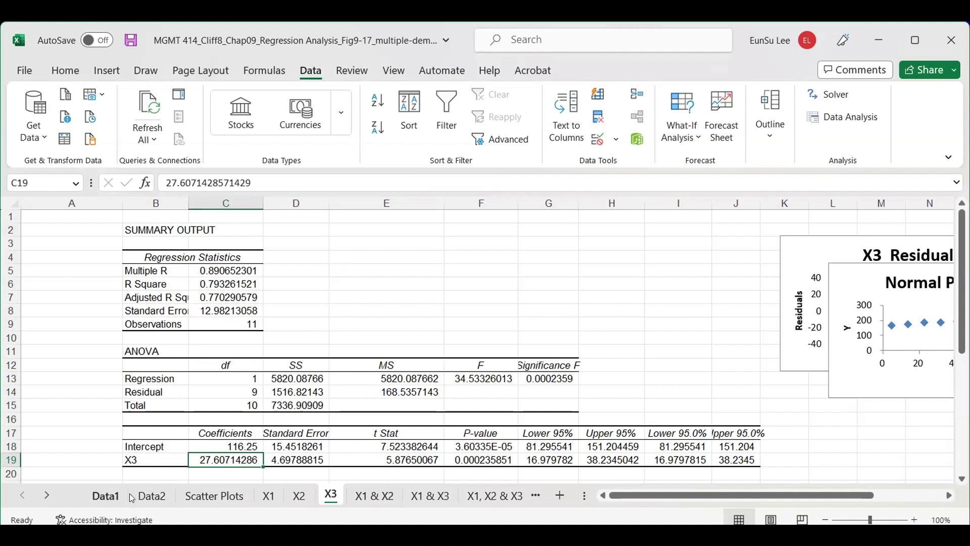
Step: Start a multiple regression from the Data1 sheet with B2:C13 (X1 and X2) as the input X range
click(104, 499)
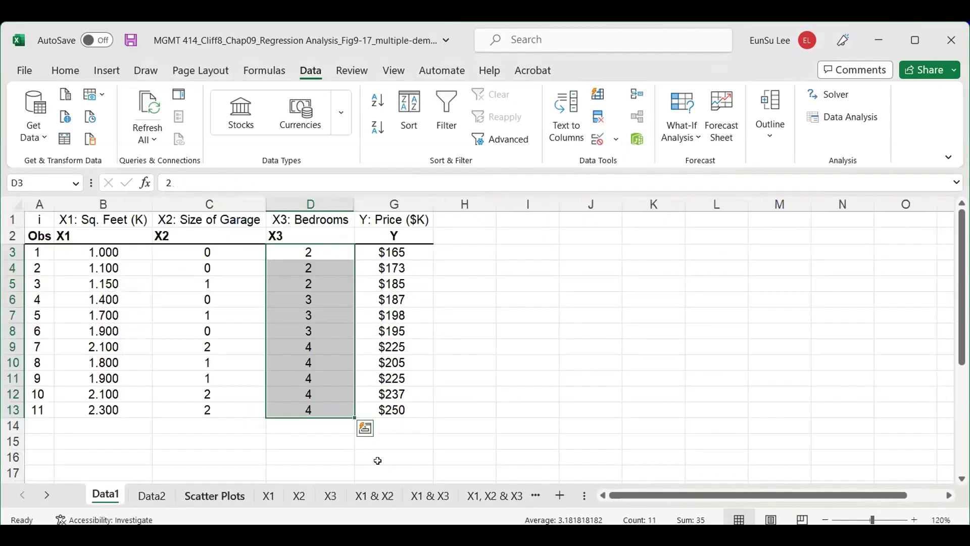
click(480, 409)
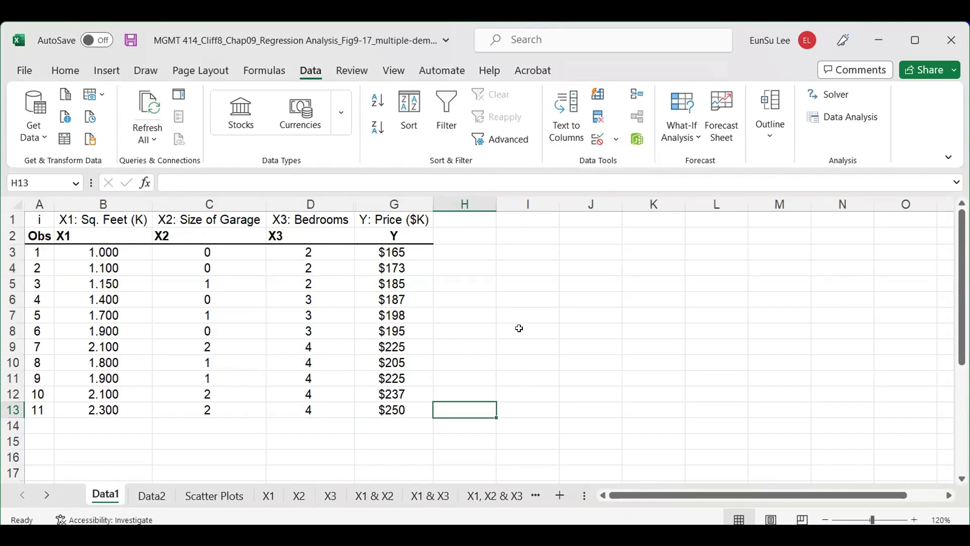
click(849, 120)
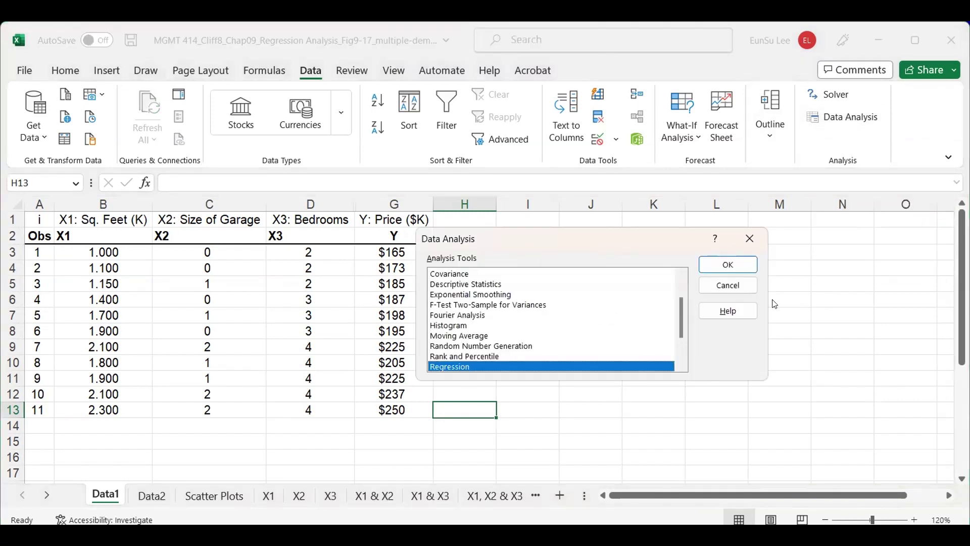
drag(626, 238, 706, 221)
click(805, 246)
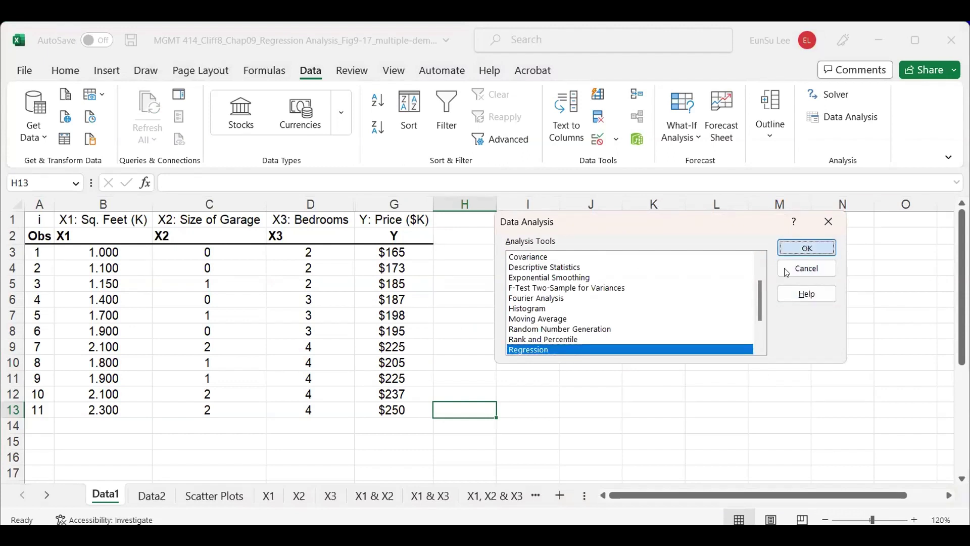
click(706, 211)
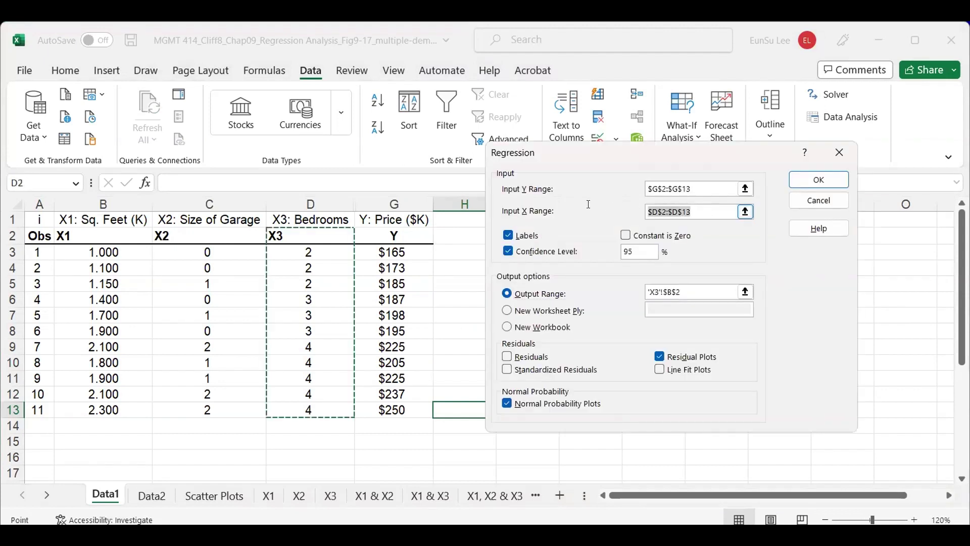
click(102, 236)
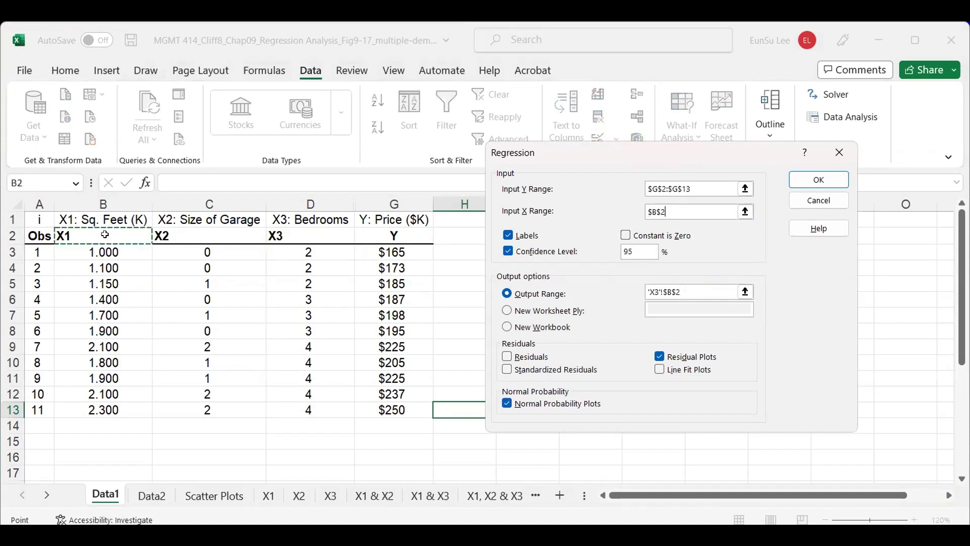
shift+click(208, 408)
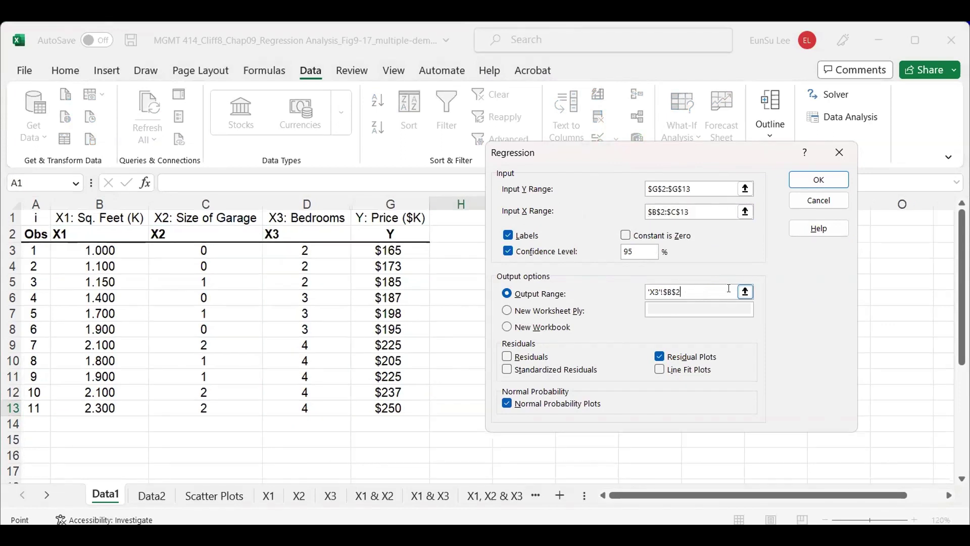
Step: Set the regression's output range to cell B2 on the X1 & X2 sheet and run the analysis
click(708, 292)
click(745, 292)
click(375, 495)
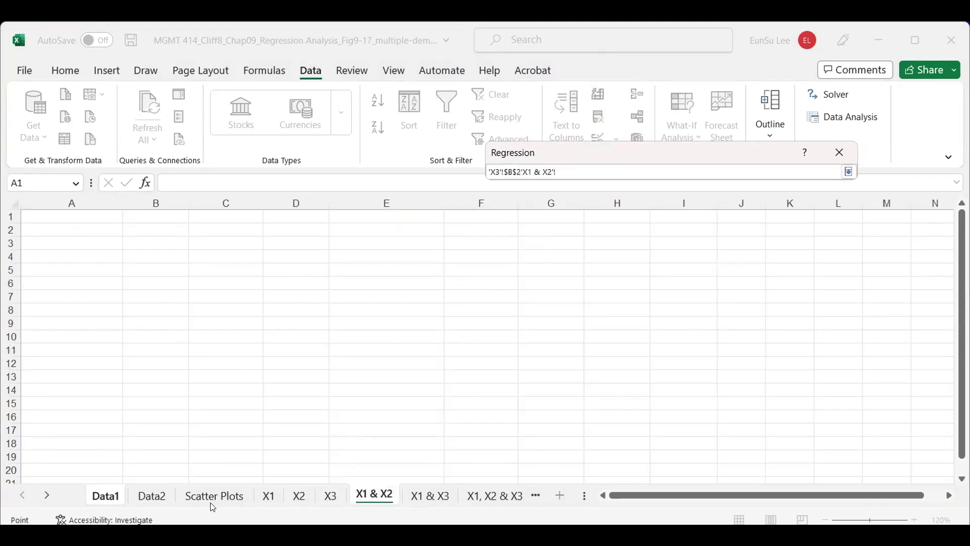
click(160, 228)
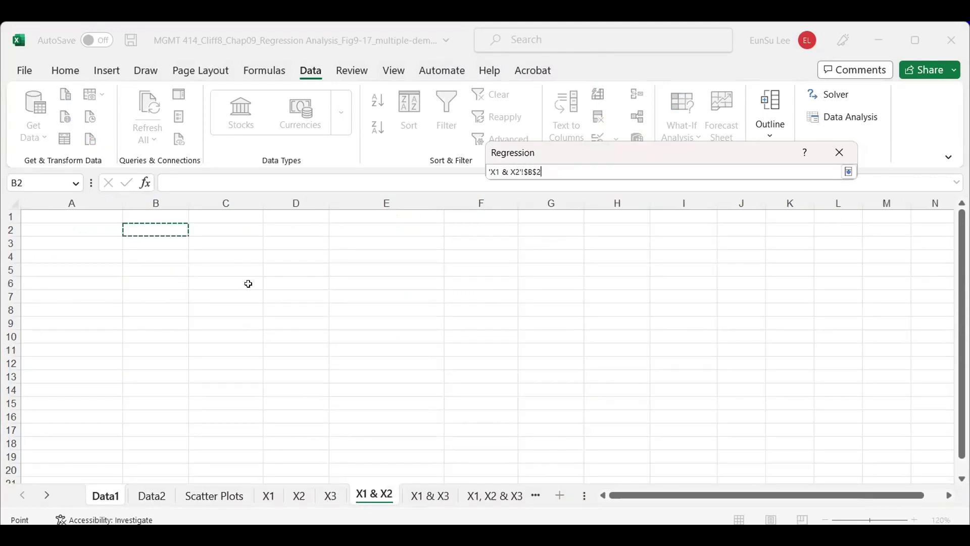
click(849, 173)
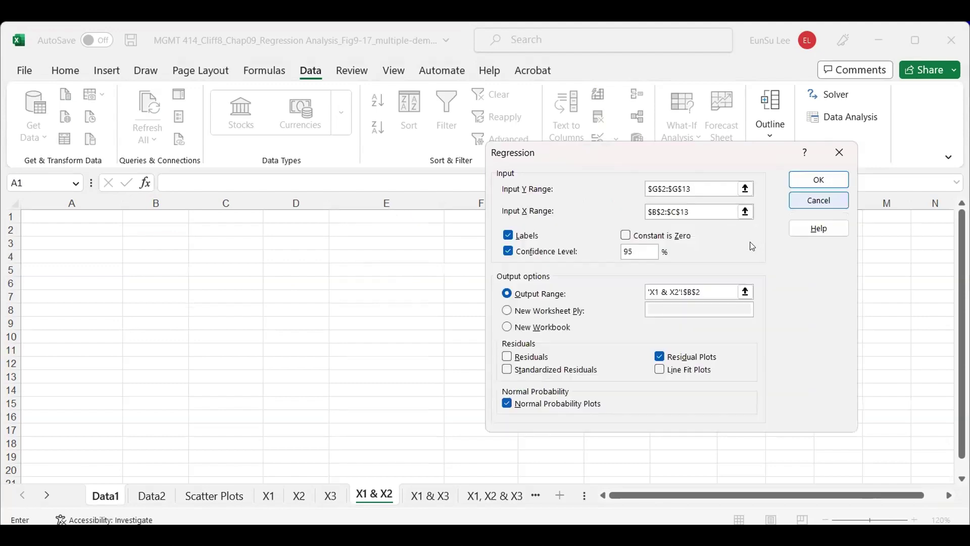
click(819, 180)
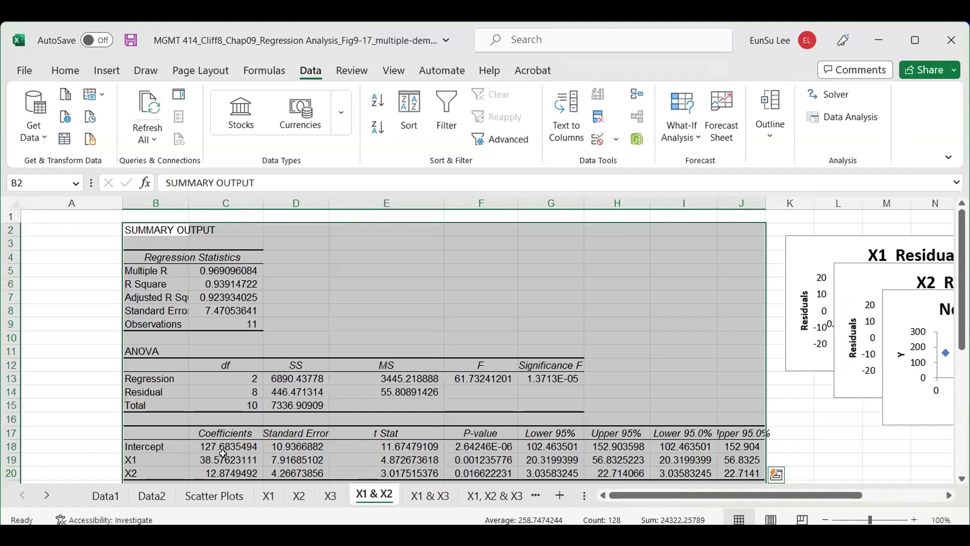
Step: Examine the intercept, X1 and X2 coefficients and the R Square value in the X1 & X2 output
click(223, 450)
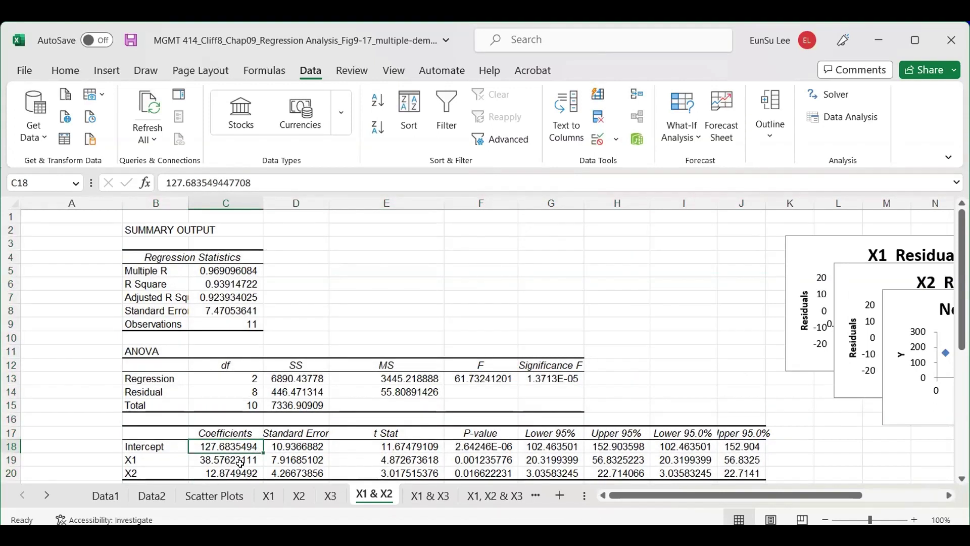
click(246, 465)
drag(245, 467, 246, 470)
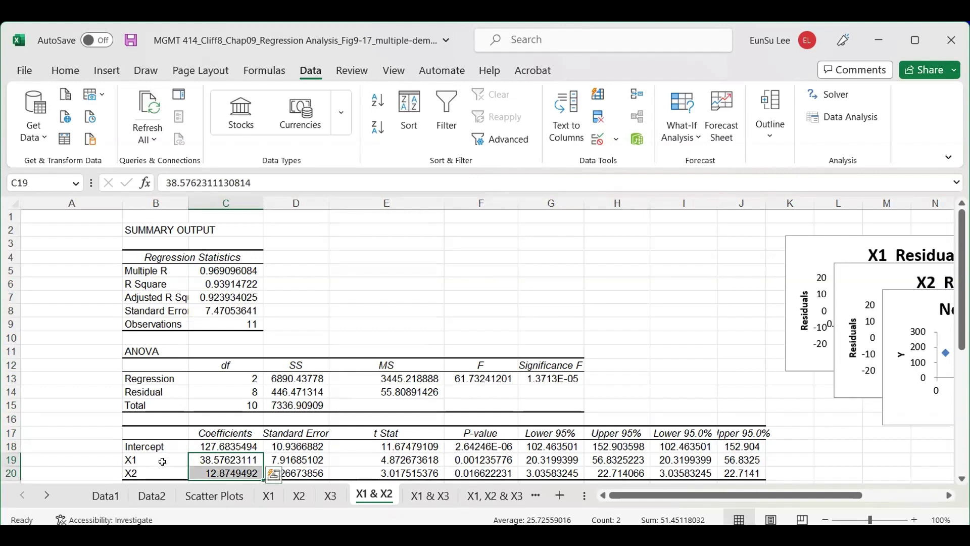
click(162, 462)
click(168, 474)
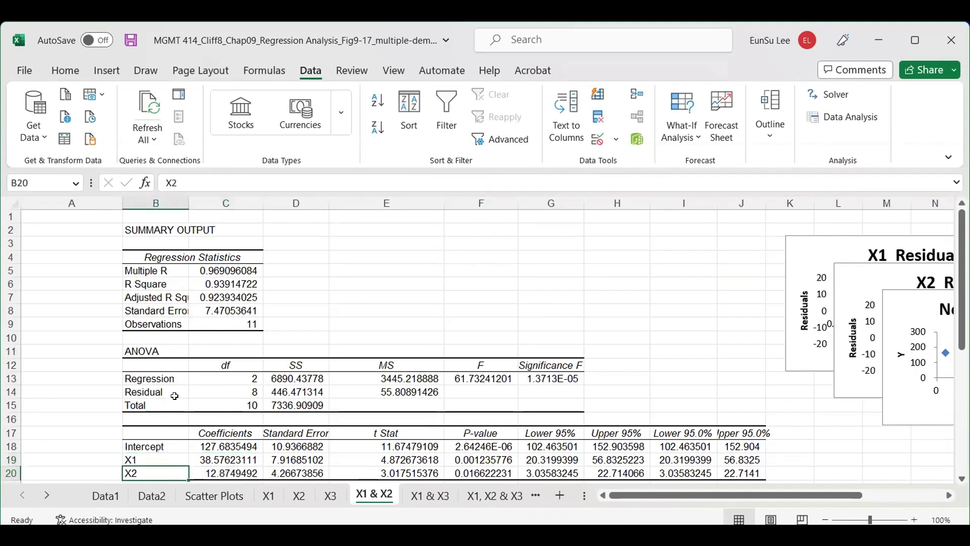
drag(159, 283, 238, 285)
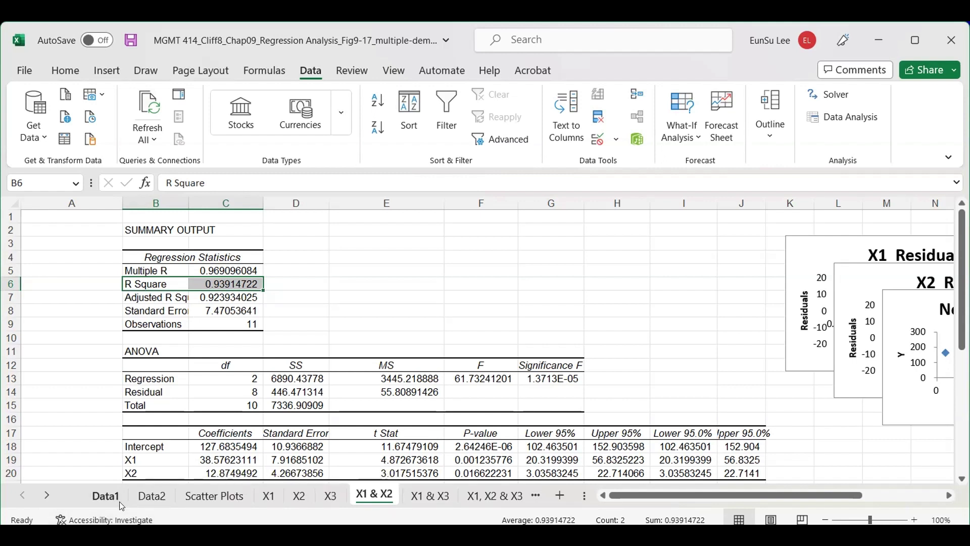
Step: Start a multiple regression from the Data1 sheet with B2:B13 and D2:D13 (X1 and X3) as the input X range
click(107, 497)
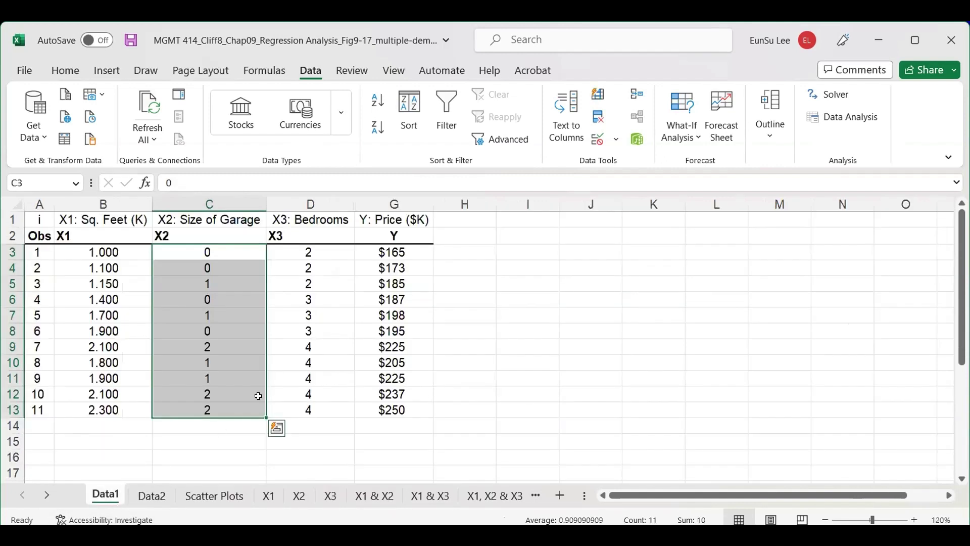
click(387, 374)
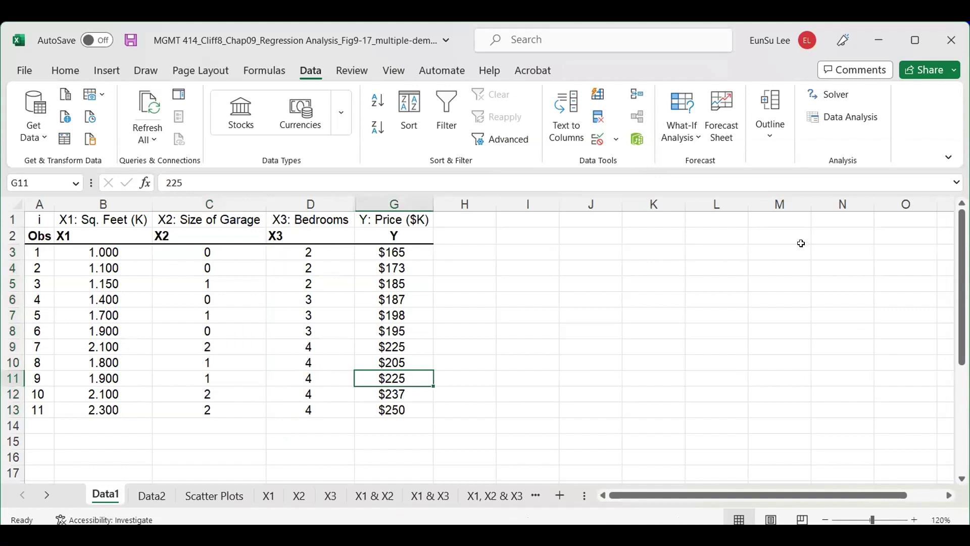
click(843, 121)
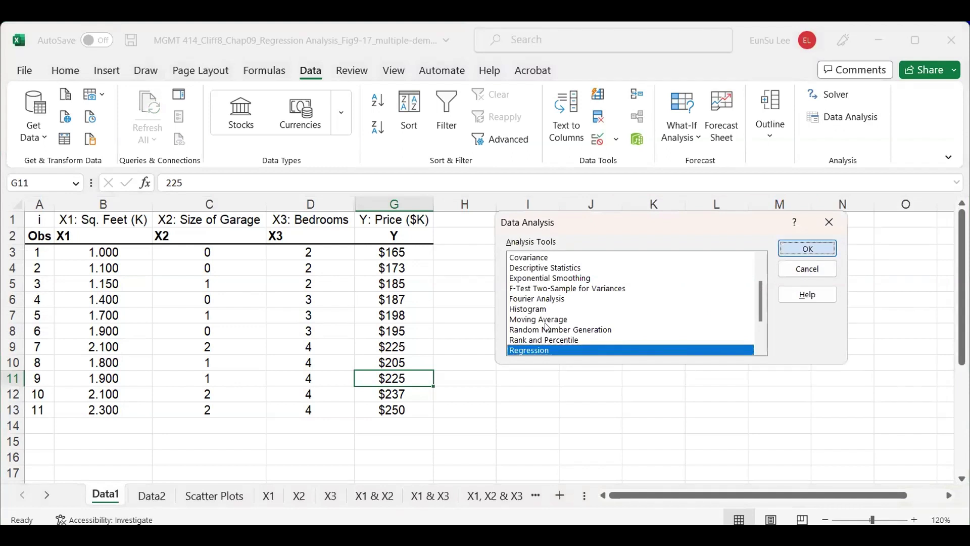
key(Return)
click(704, 210)
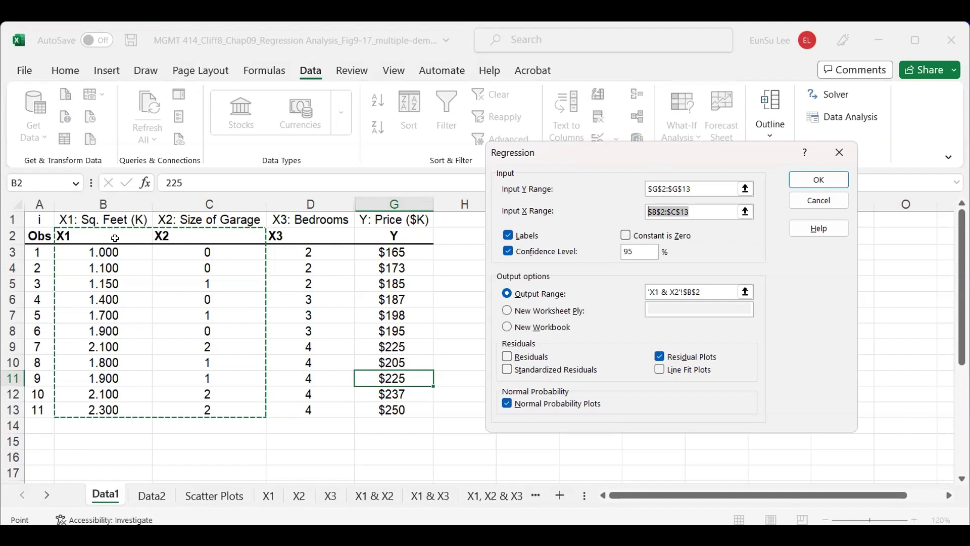
drag(113, 238, 112, 408)
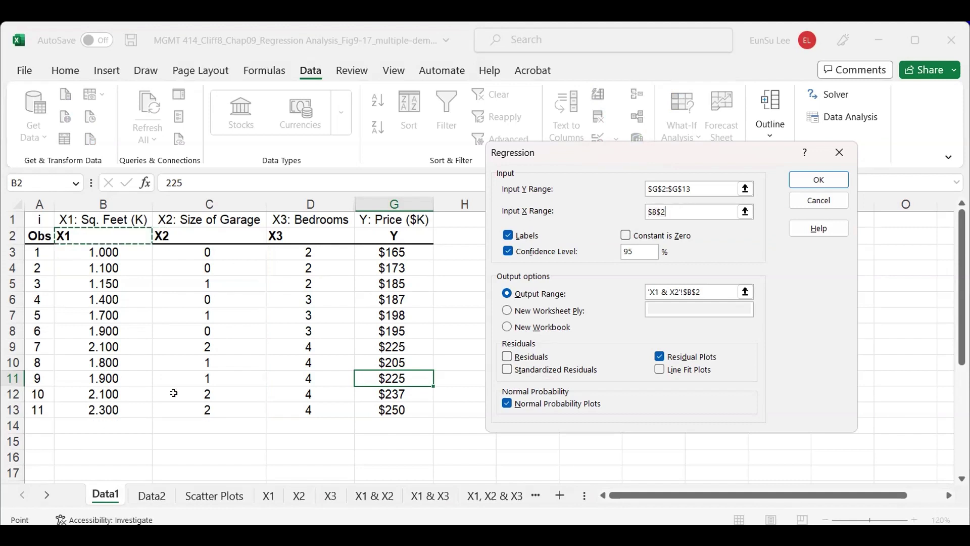
ctrl+click(331, 234)
drag(330, 233, 325, 407)
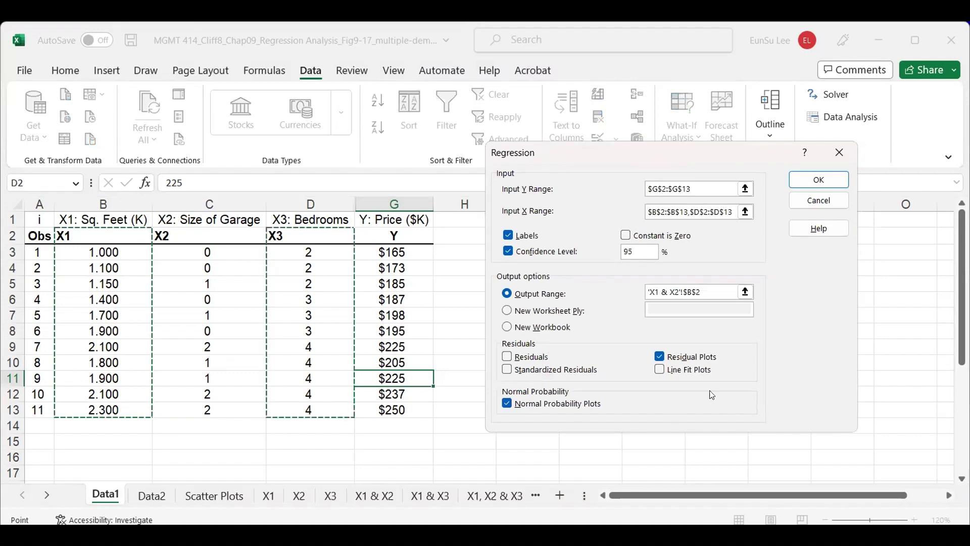
Step: Set the output range to cell B2 on the X1 & X3 sheet and try to run the regression on the non-adjacent X columns
click(745, 296)
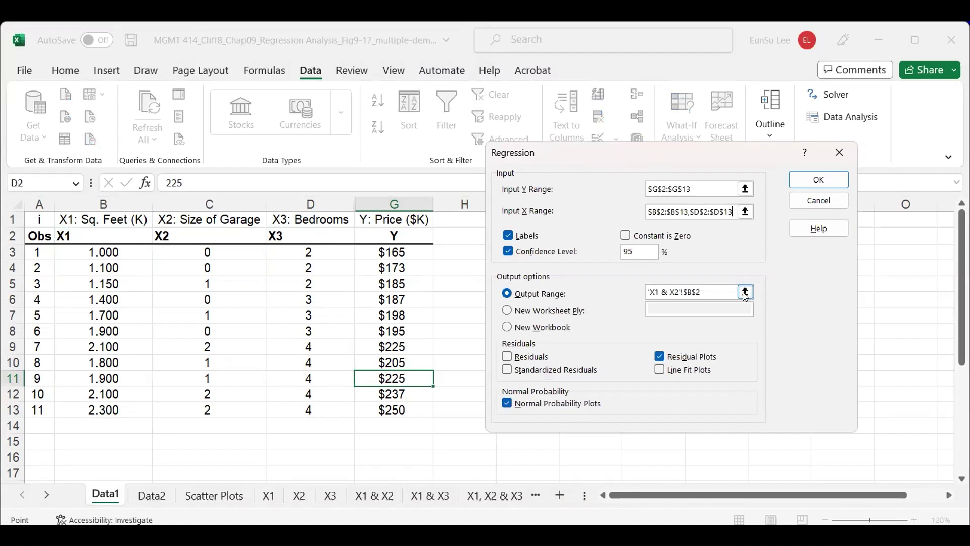
click(431, 496)
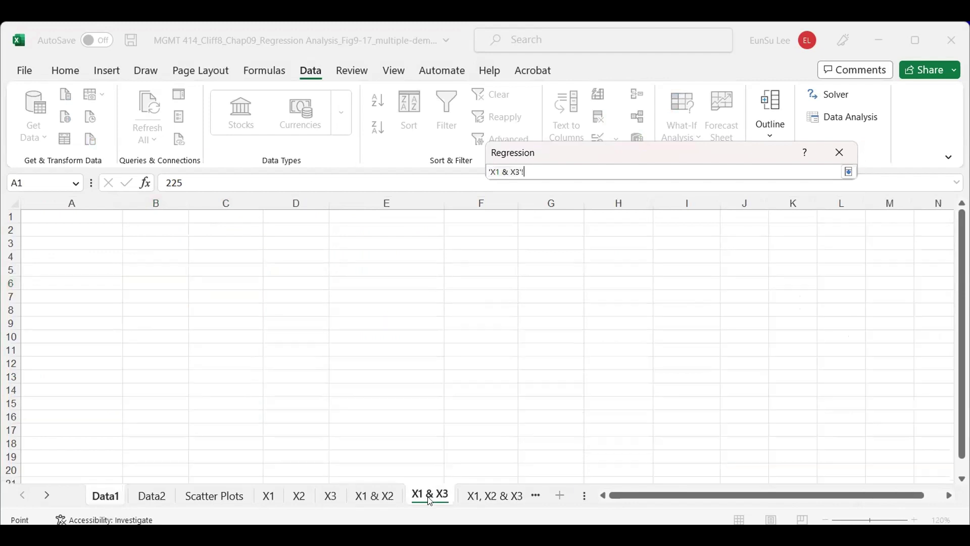
click(152, 230)
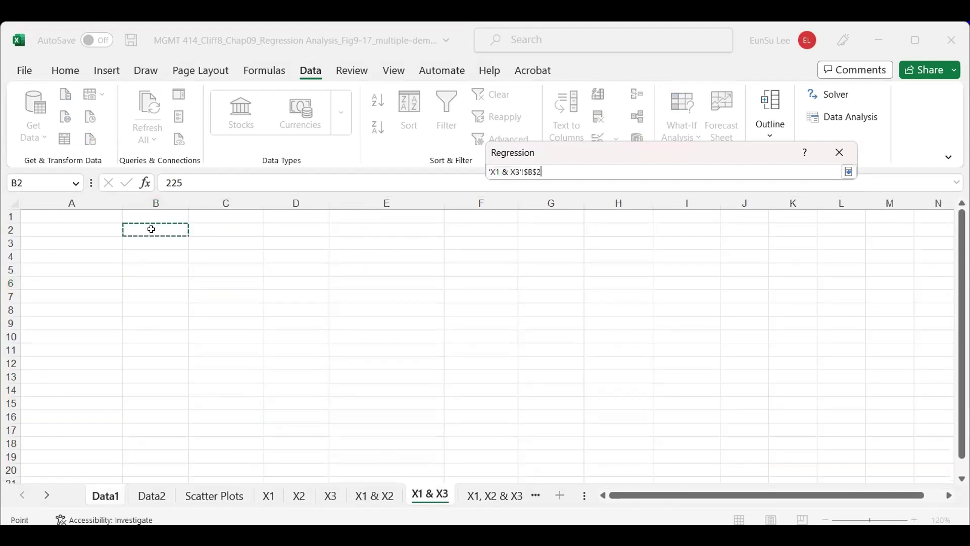
click(849, 173)
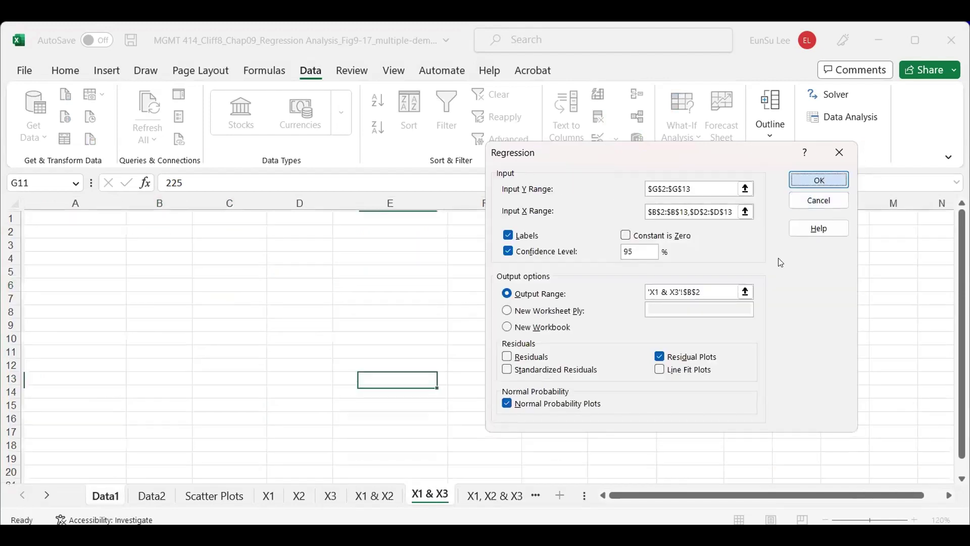
key(Return)
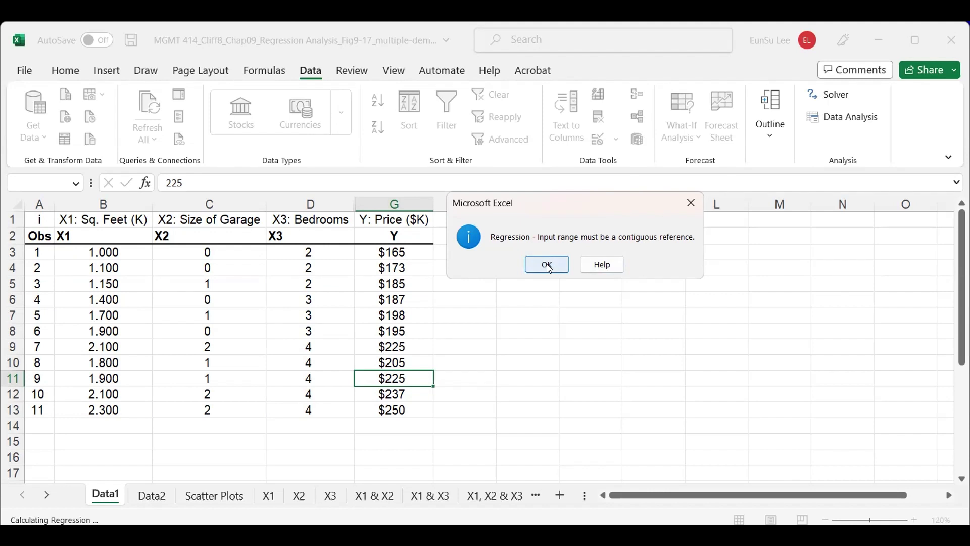
click(548, 265)
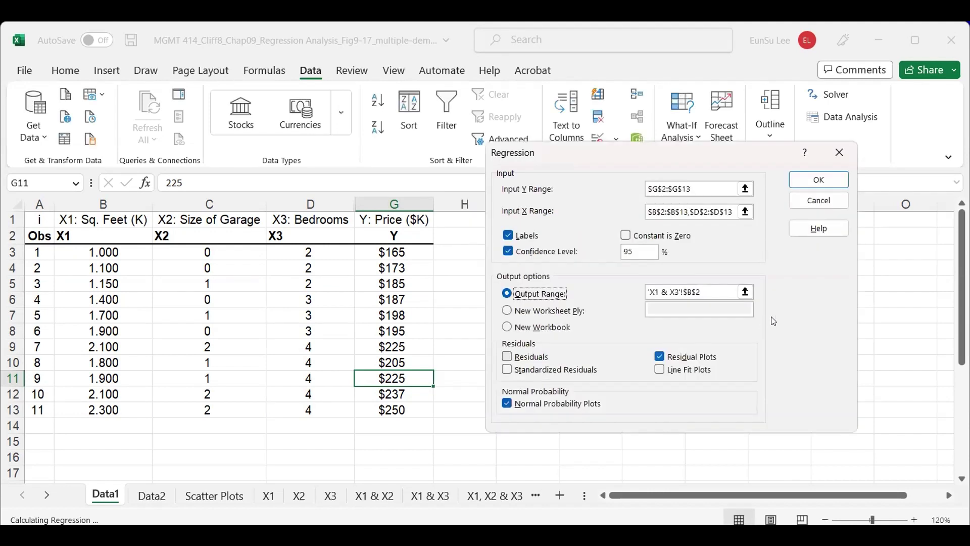
click(819, 200)
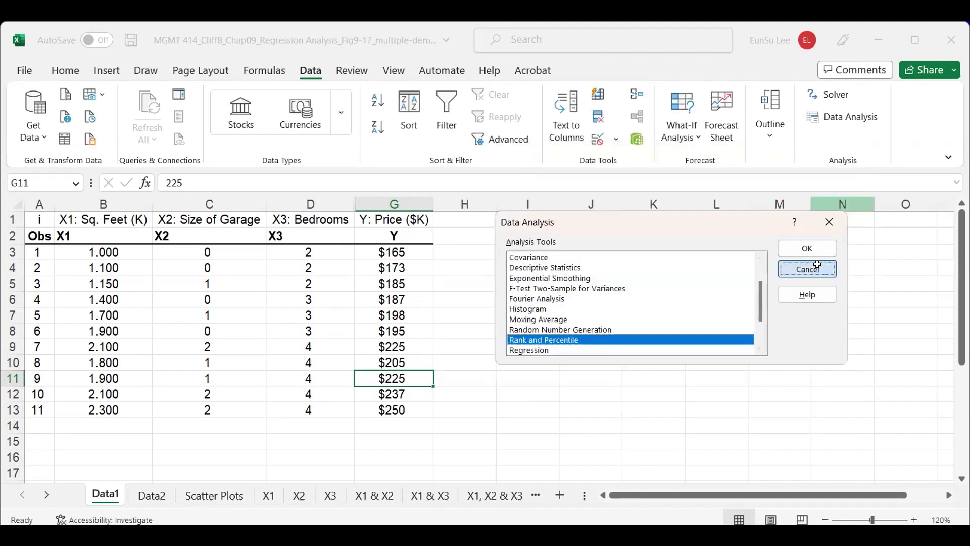
click(804, 266)
Step: Move the X3: Bedrooms column in front of the X2: Size of Garage column so X1 and X3 are adjacent
click(591, 356)
click(301, 203)
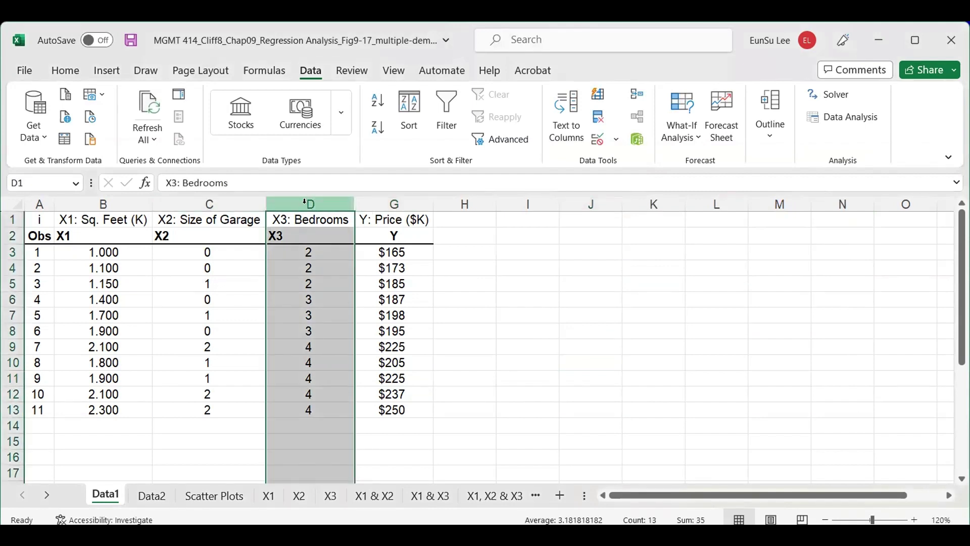
right_click(353, 245)
click(348, 246)
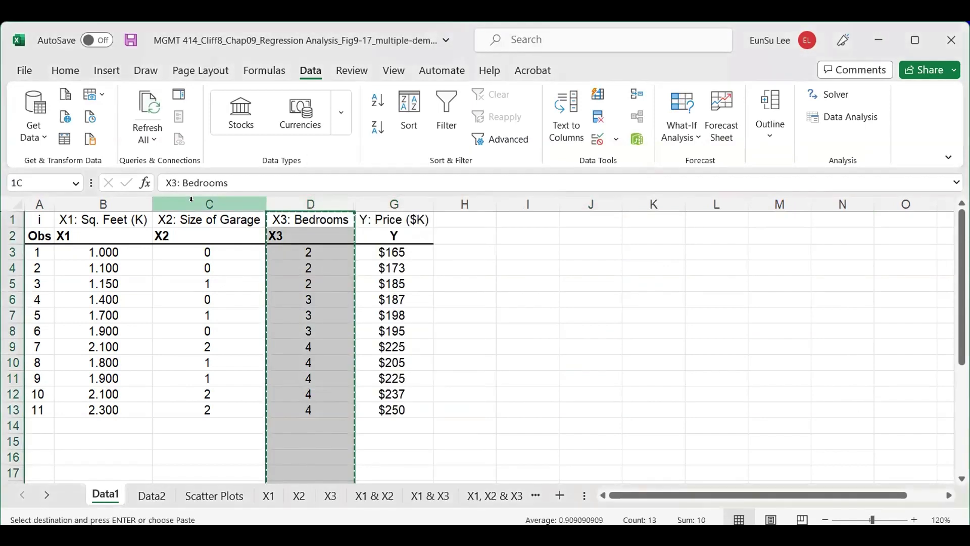
click(176, 202)
right_click(178, 202)
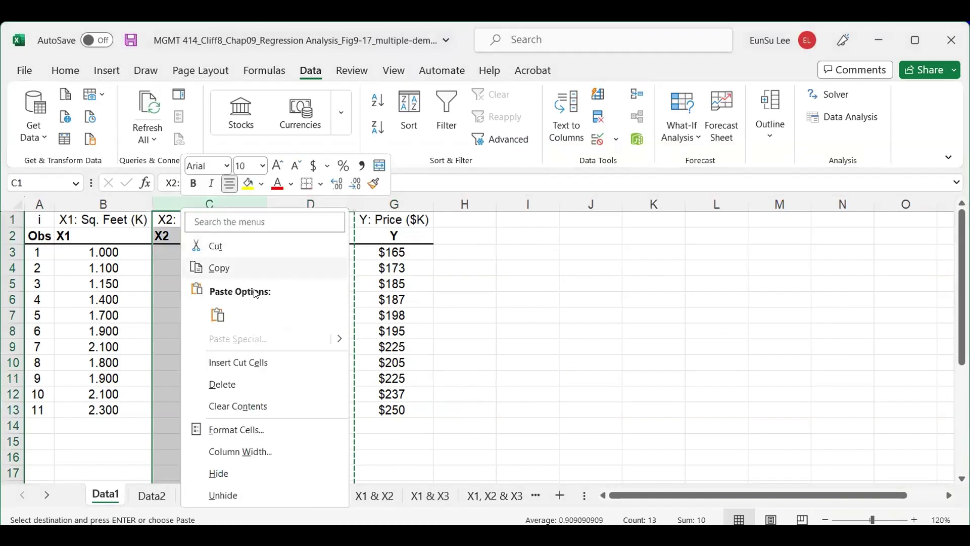
click(251, 362)
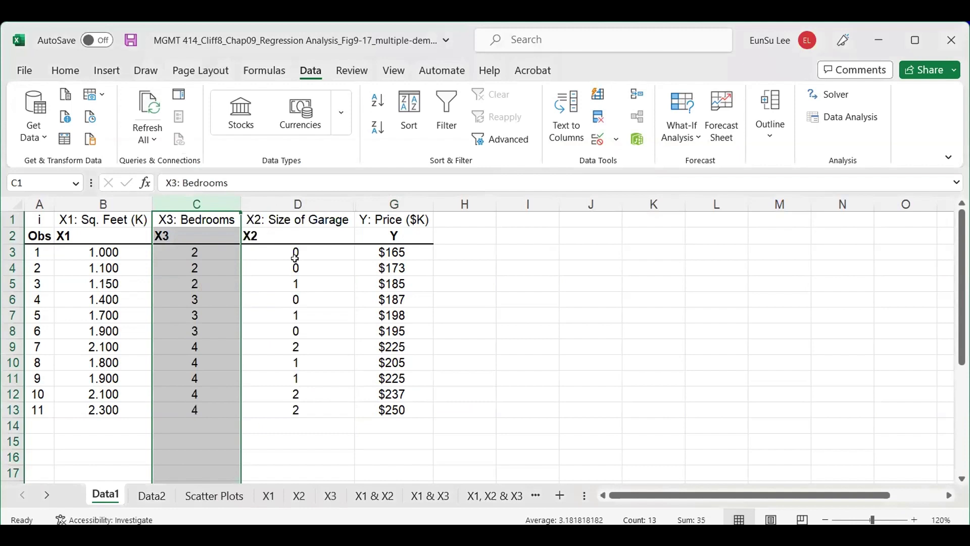
click(277, 239)
Step: Run the regression with B2:C13 (X1 and X3) as the input X range
click(115, 233)
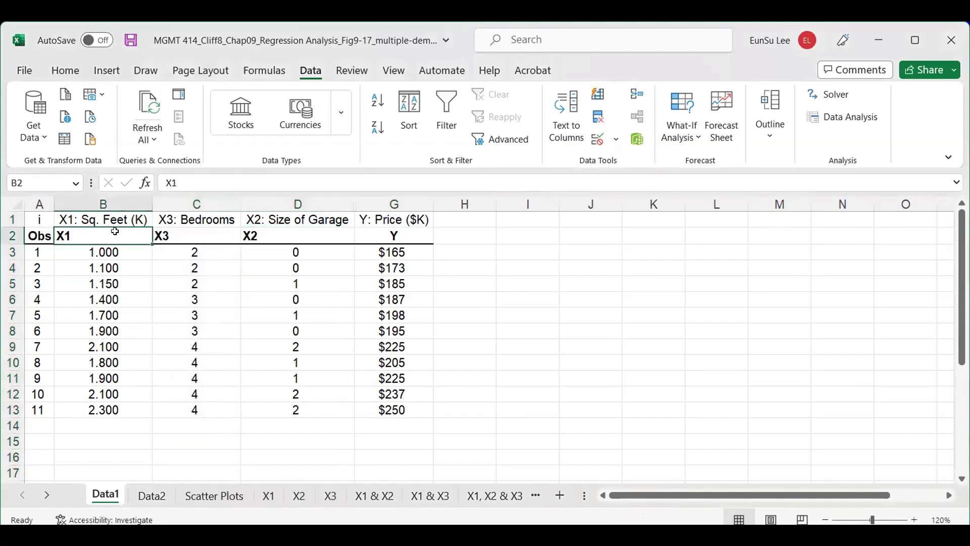
shift+click(169, 232)
drag(169, 243, 173, 407)
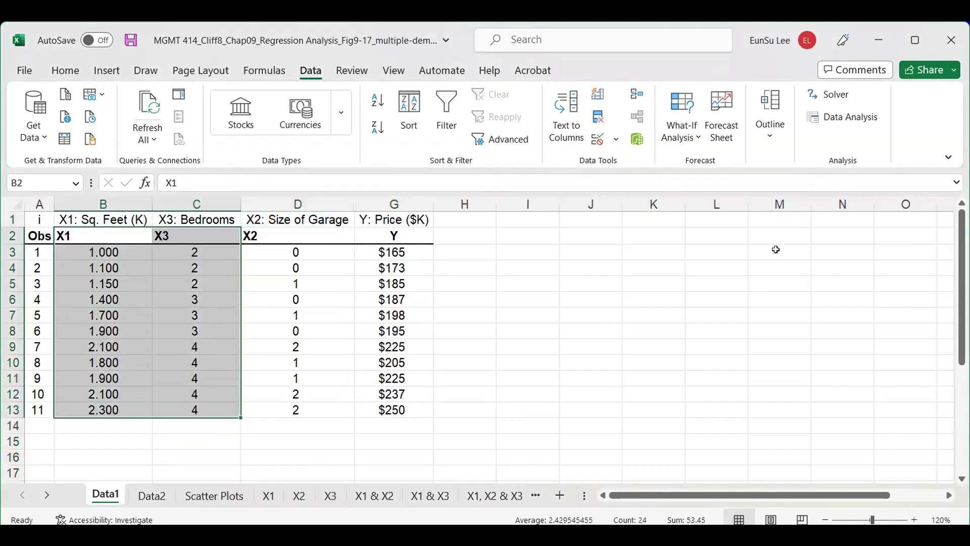
click(847, 118)
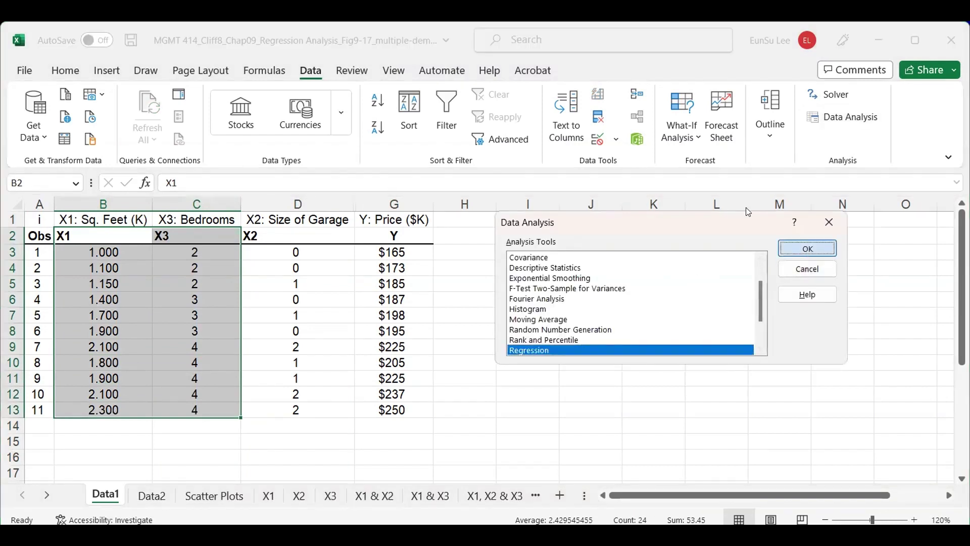
key(Return)
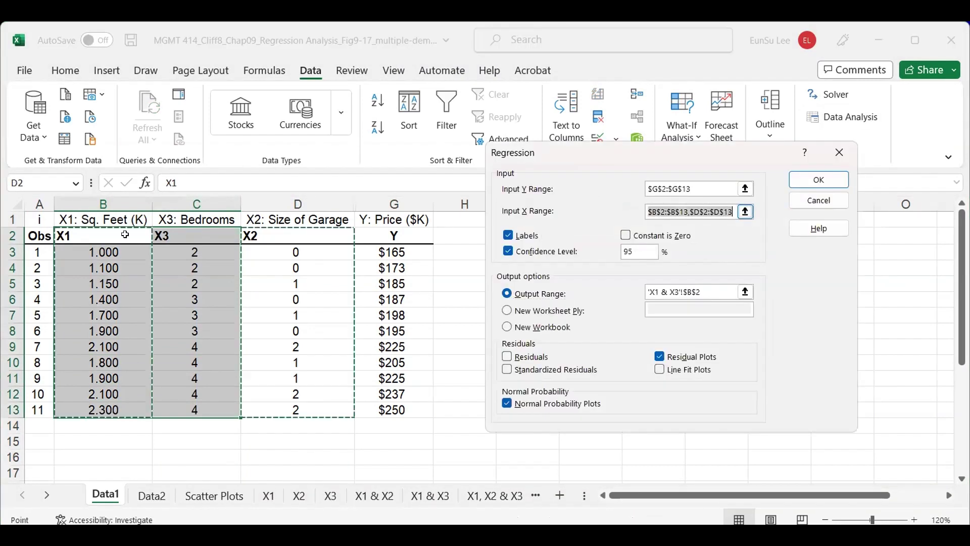
drag(125, 236, 180, 403)
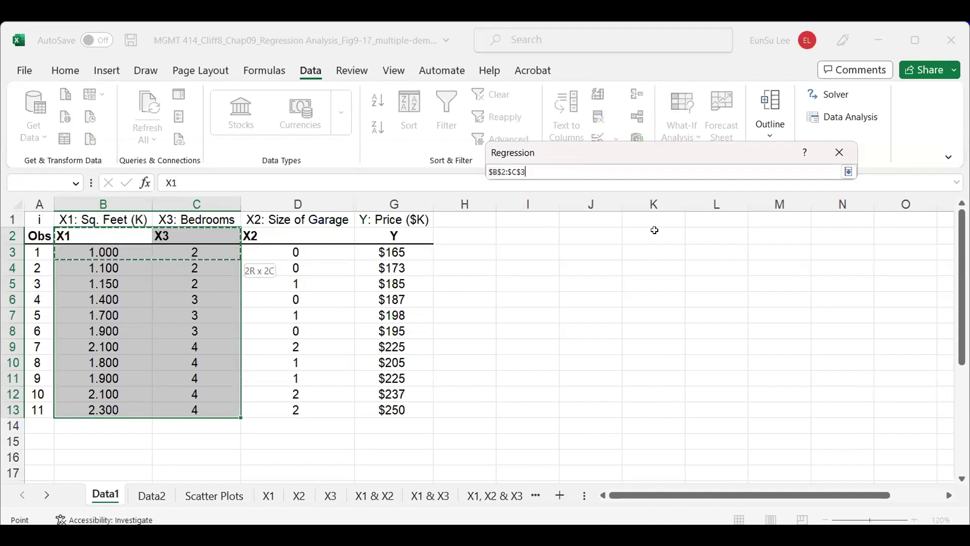
click(850, 173)
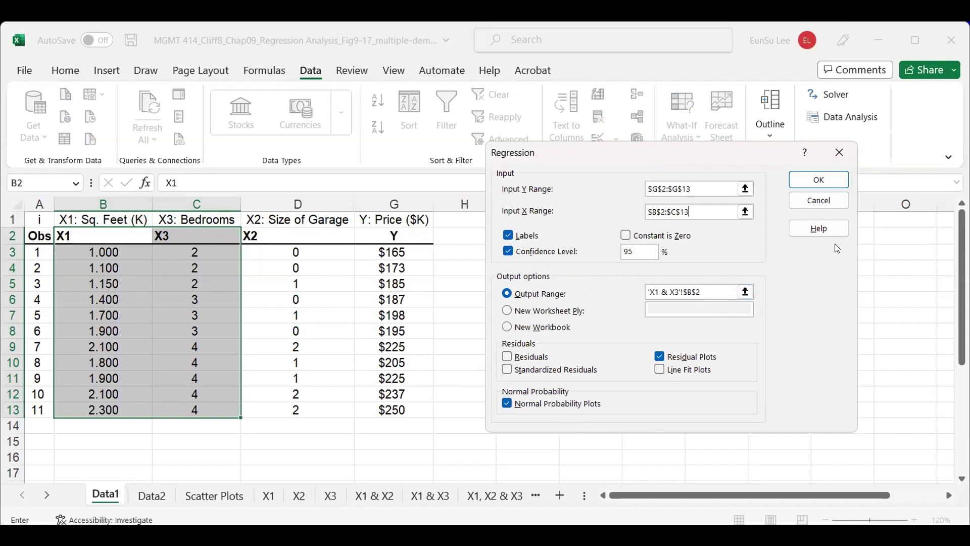
click(821, 178)
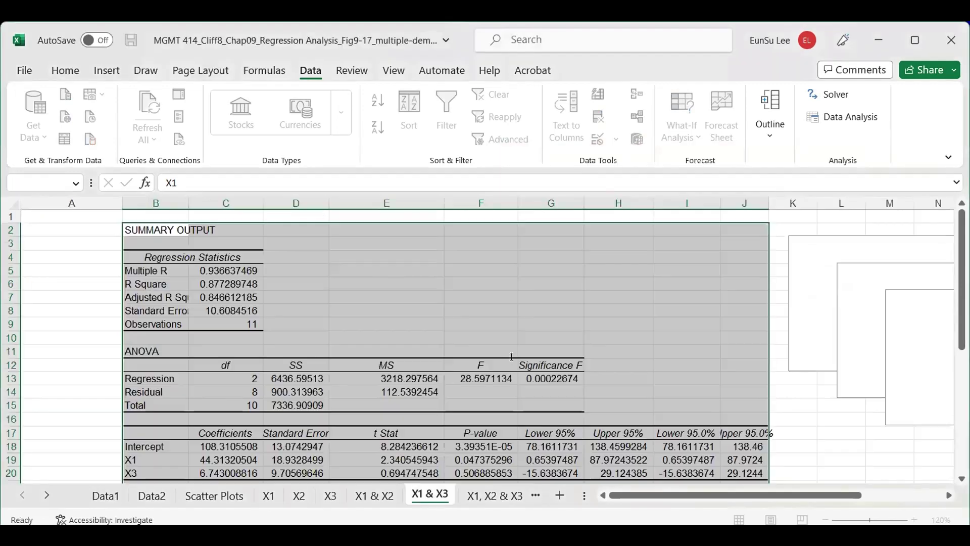
Step: Examine the intercept and X3 coefficients and the R Square value in the X1 & X3 output
click(291, 332)
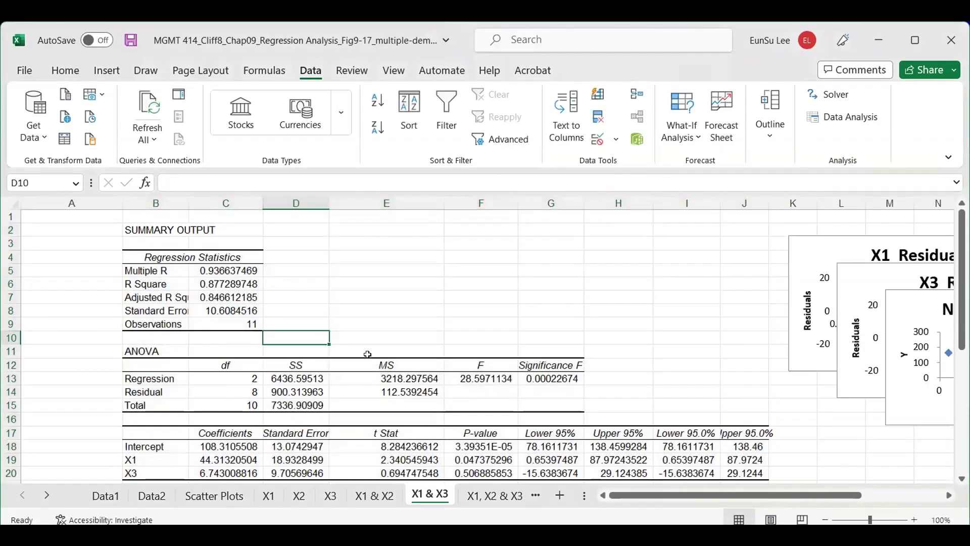
click(247, 446)
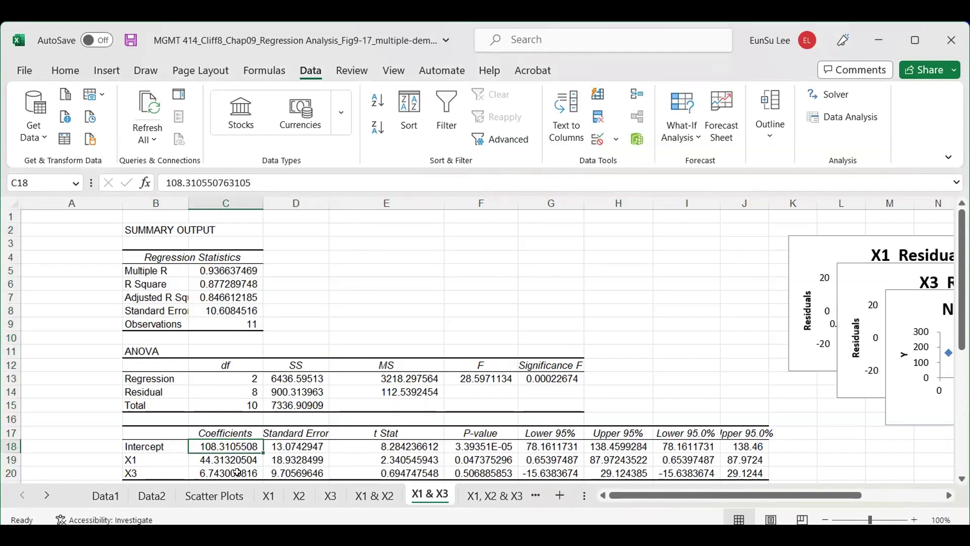
click(237, 473)
drag(161, 283, 232, 283)
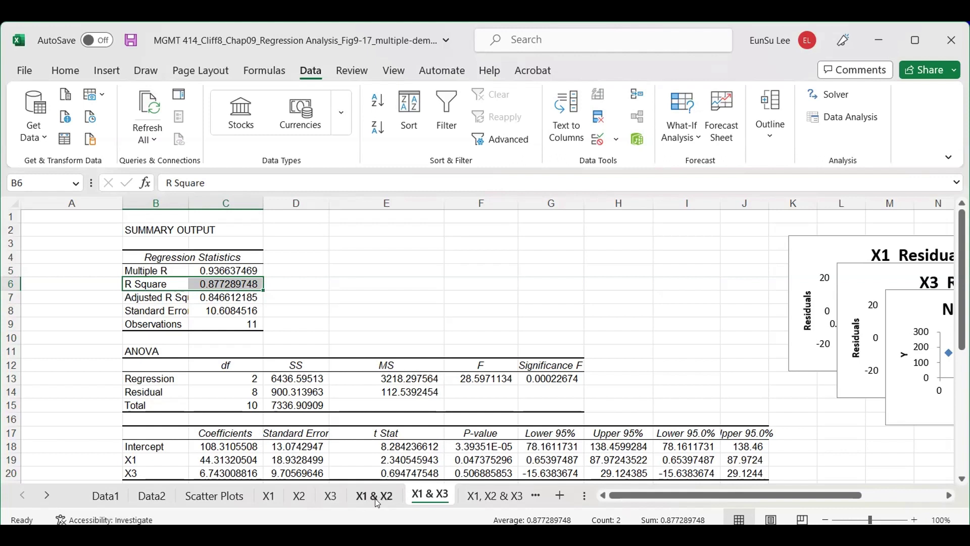
Step: Start a multiple regression from the Data1 sheet with B2:D13 (X1, X3 and X2) as the input X range
click(104, 497)
click(521, 328)
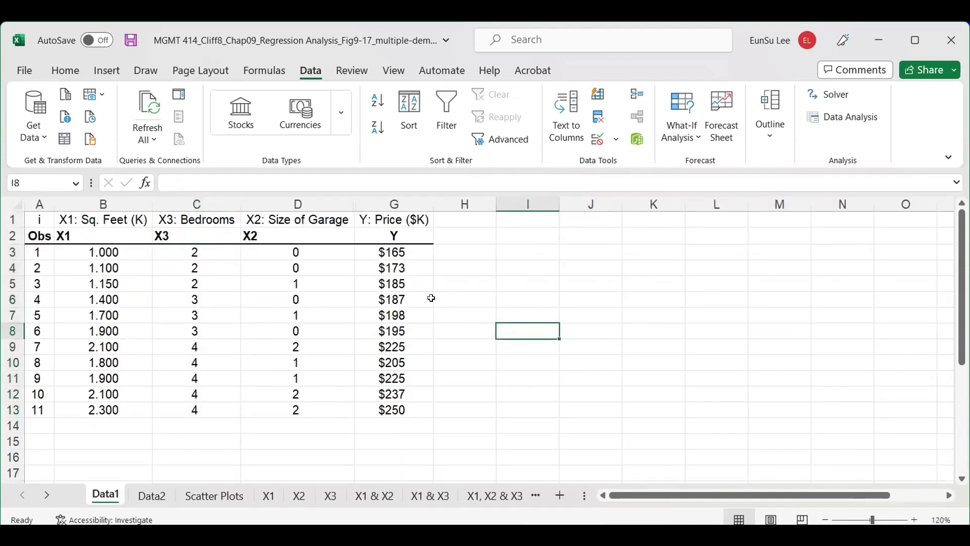
click(841, 120)
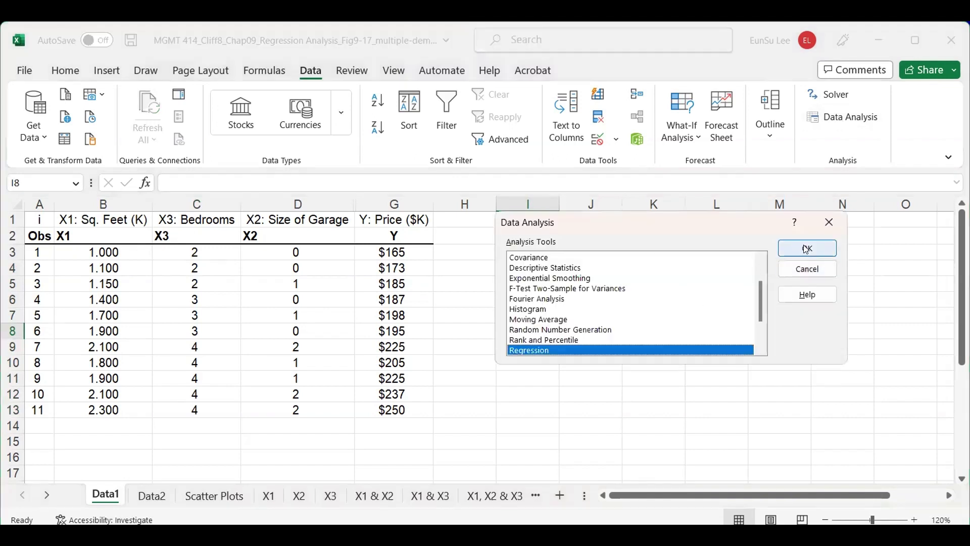
click(806, 249)
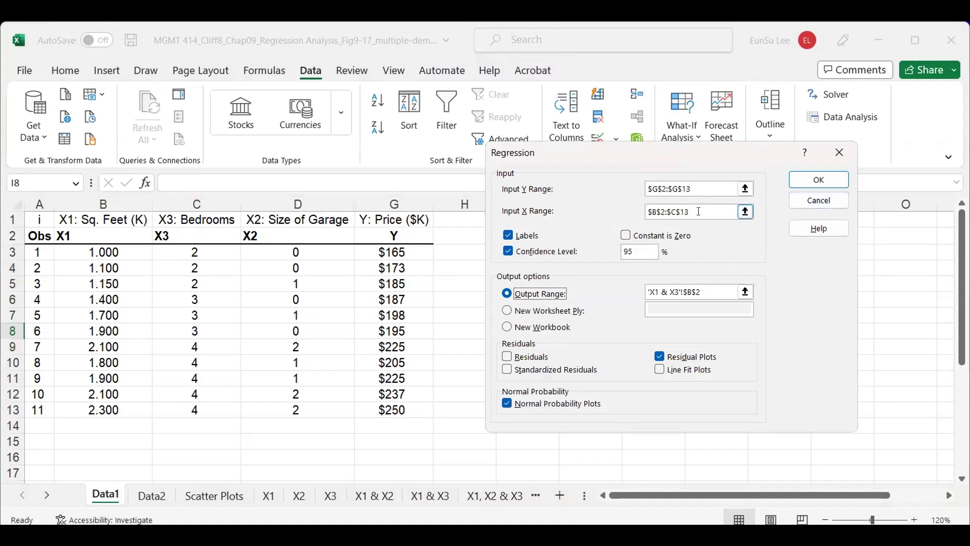
drag(697, 211, 487, 213)
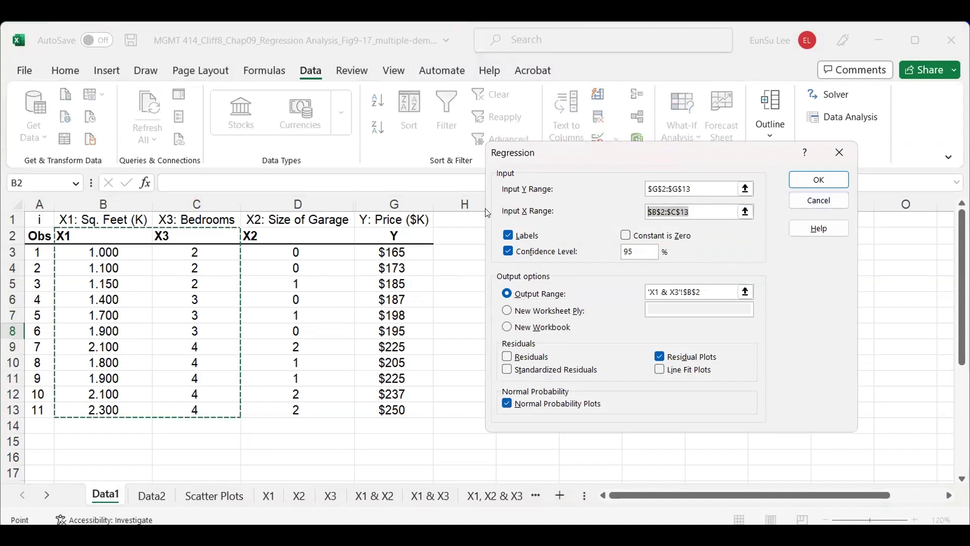
click(86, 231)
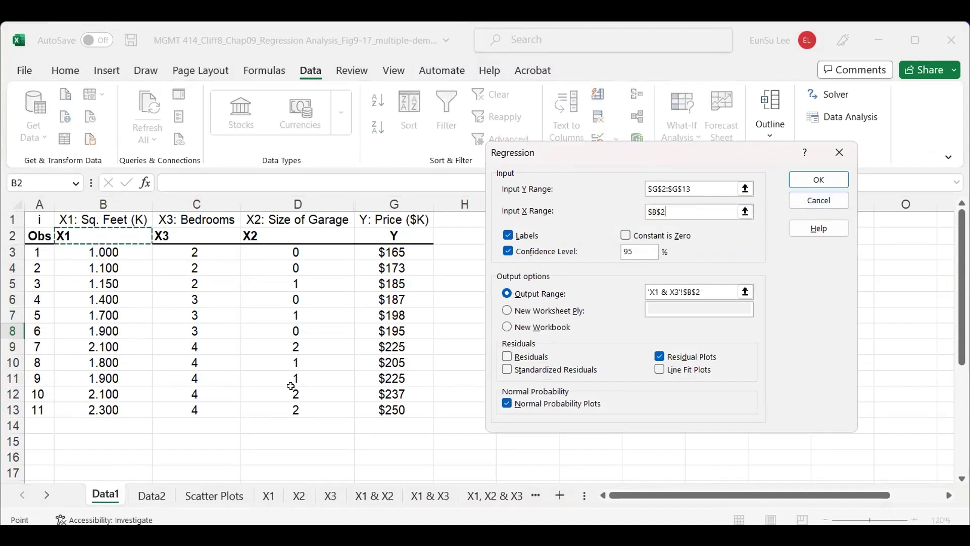
shift+click(293, 410)
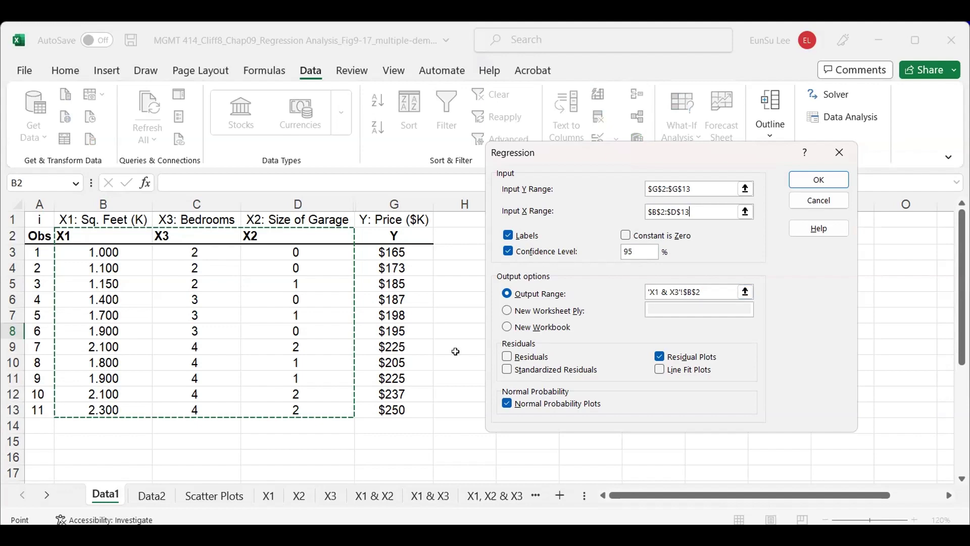
Step: Run the regression with its output placed at cell B2 of the X1, X2 & X3 sheet
click(744, 289)
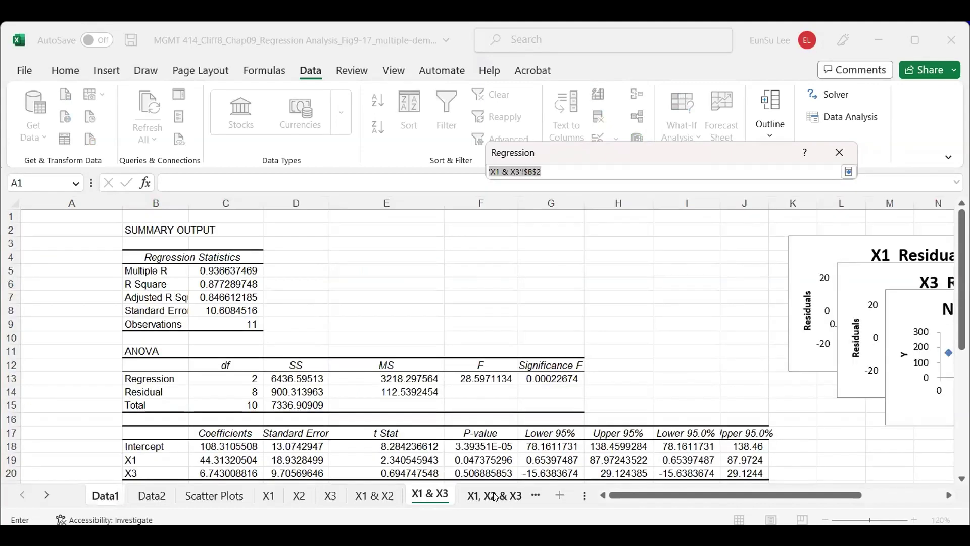
click(492, 495)
click(154, 231)
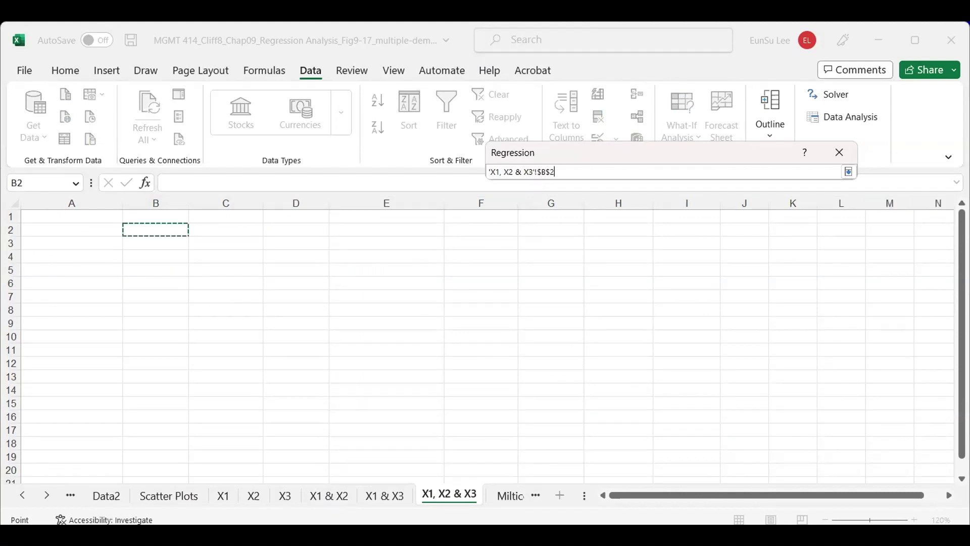
click(849, 172)
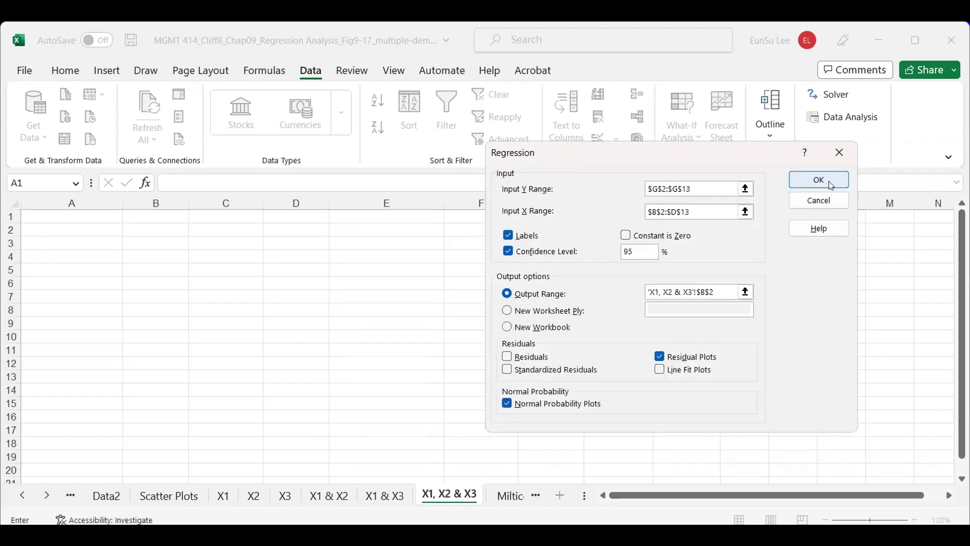
click(821, 180)
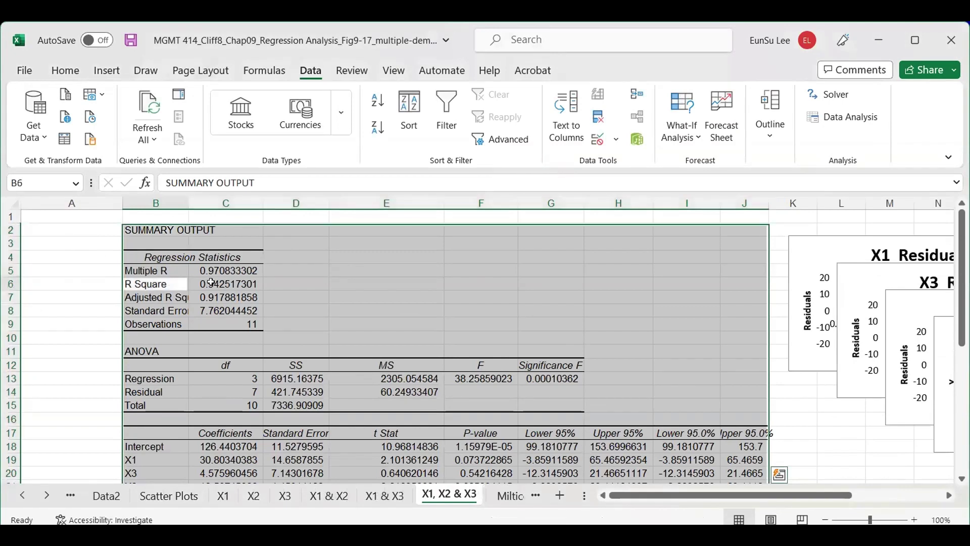
Step: Compare R Square and Adjusted R Square across the X1, X2 & X3, X1 & X3, and X1 & X2 outputs
drag(152, 284, 252, 287)
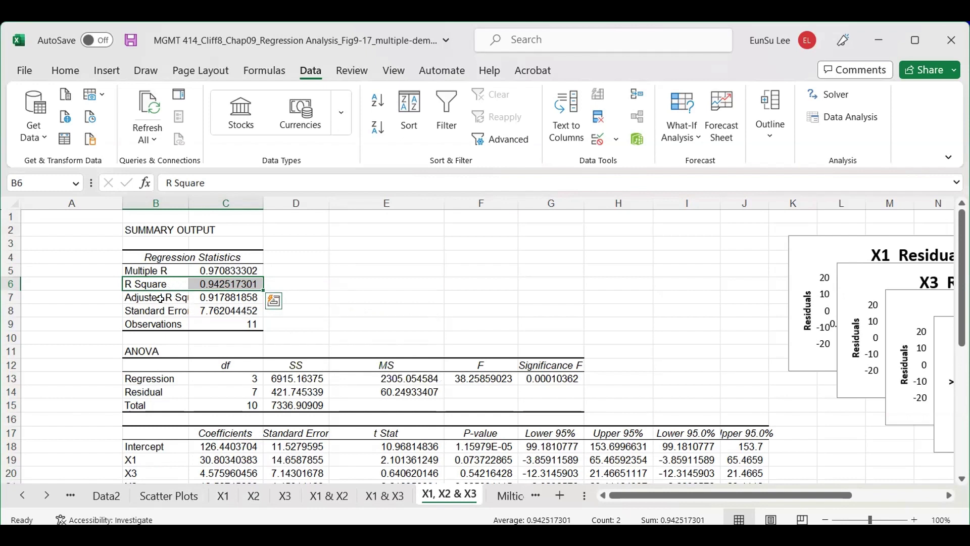
drag(161, 298, 205, 300)
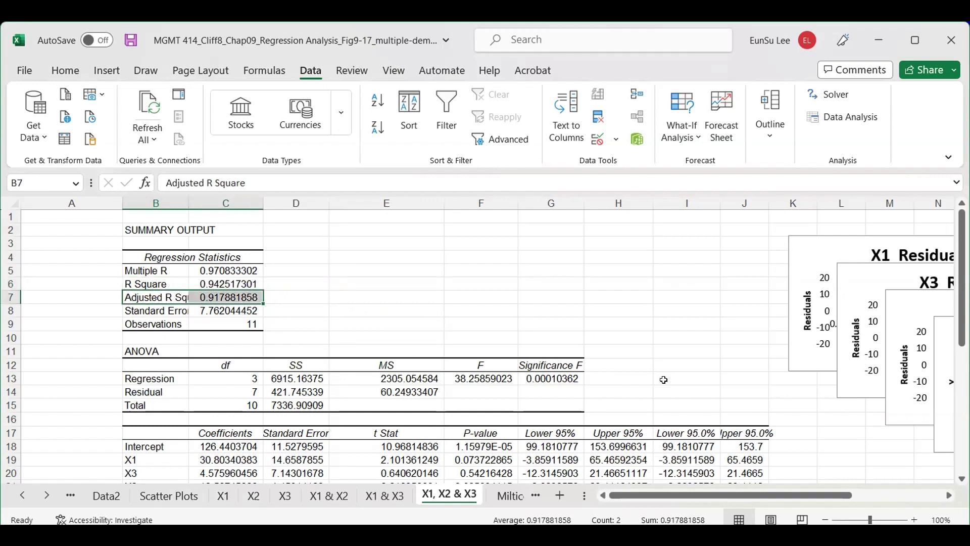
click(384, 497)
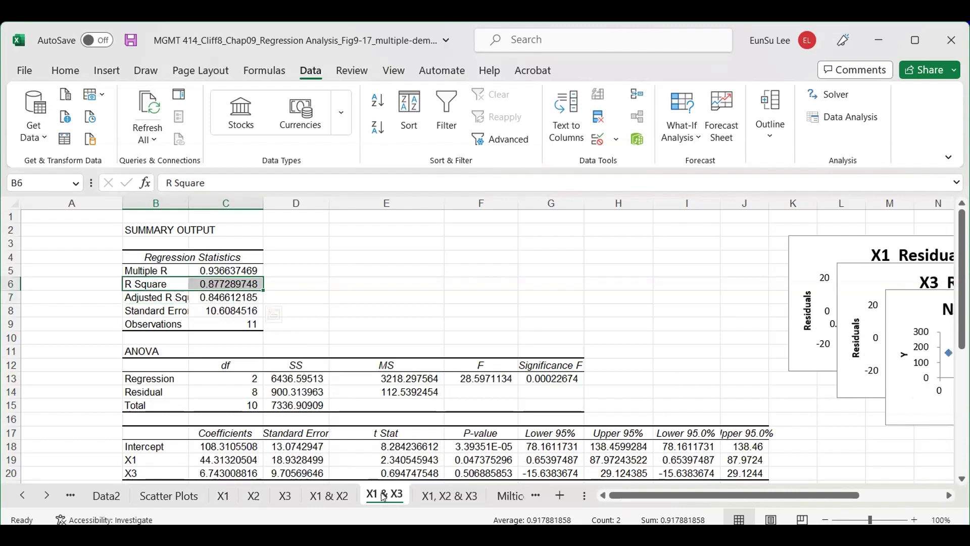
click(329, 495)
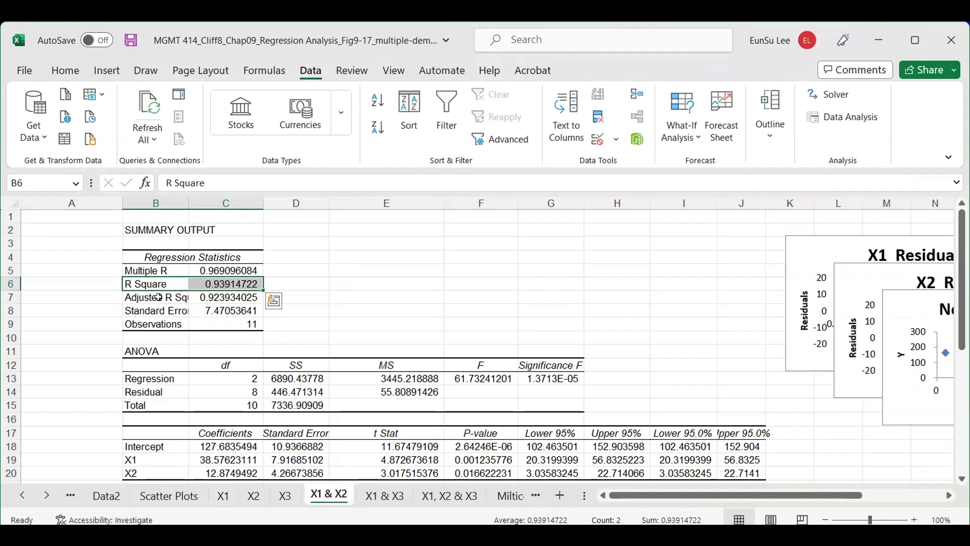
drag(158, 298, 213, 298)
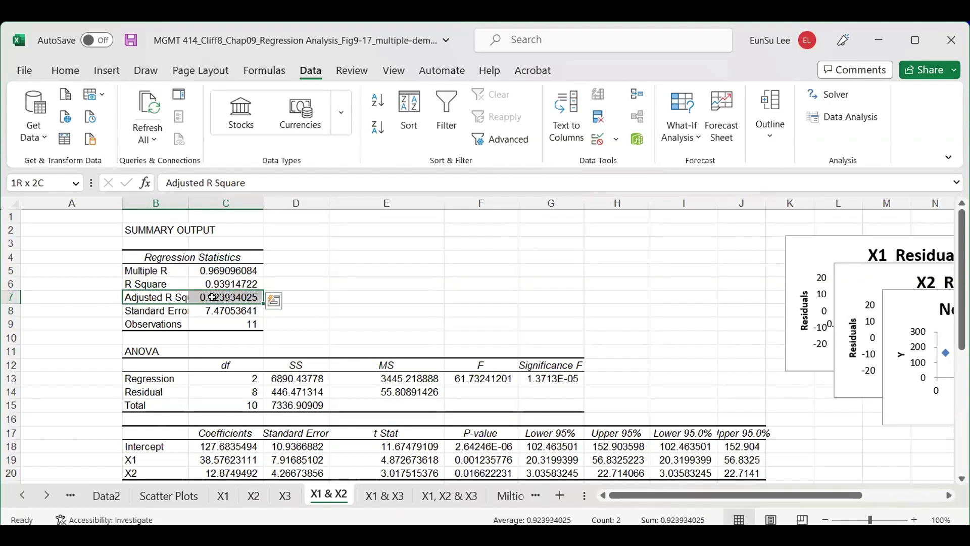
drag(212, 298, 213, 297)
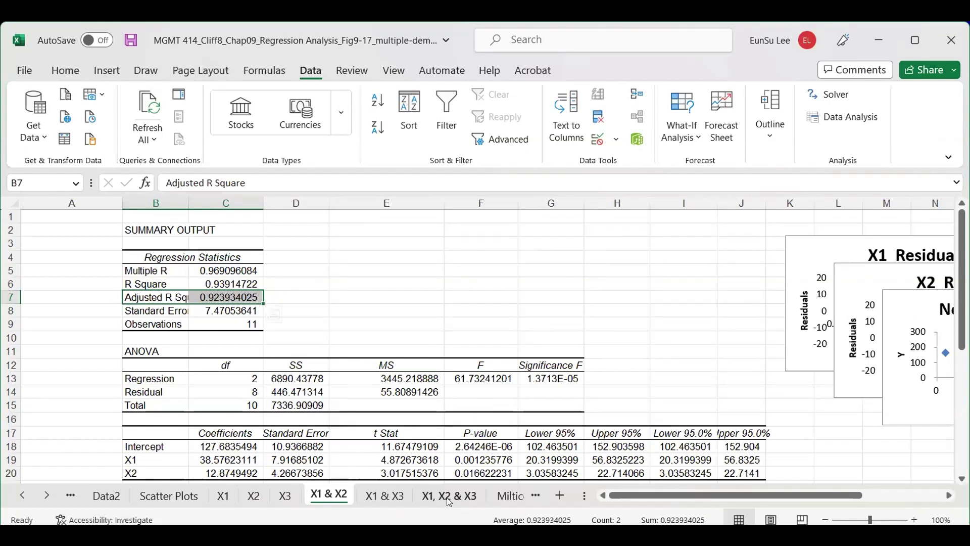
click(449, 500)
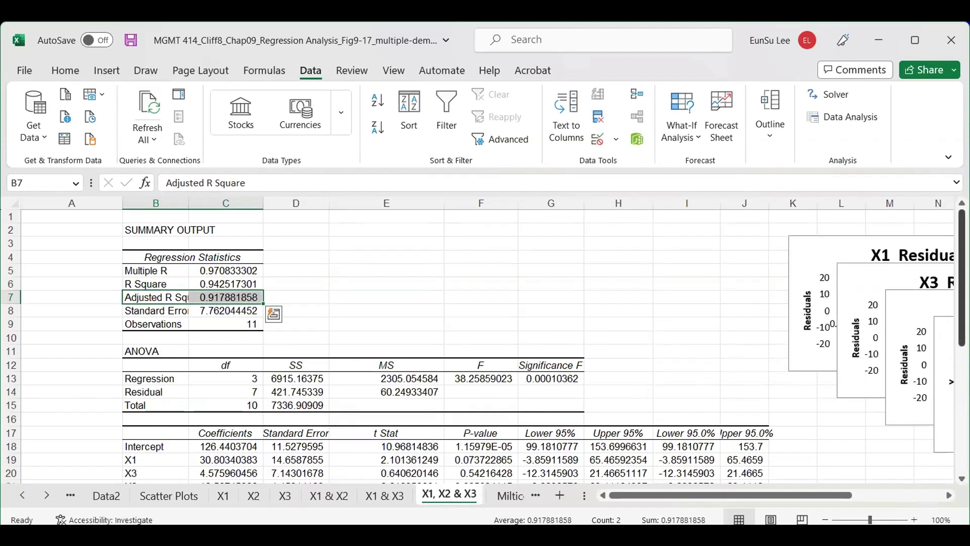
Step: Examine the intercept and the X1, X3 and X2 coefficients in the X1, X2 & X3 output
scroll(354, 344, down, 2)
click(231, 371)
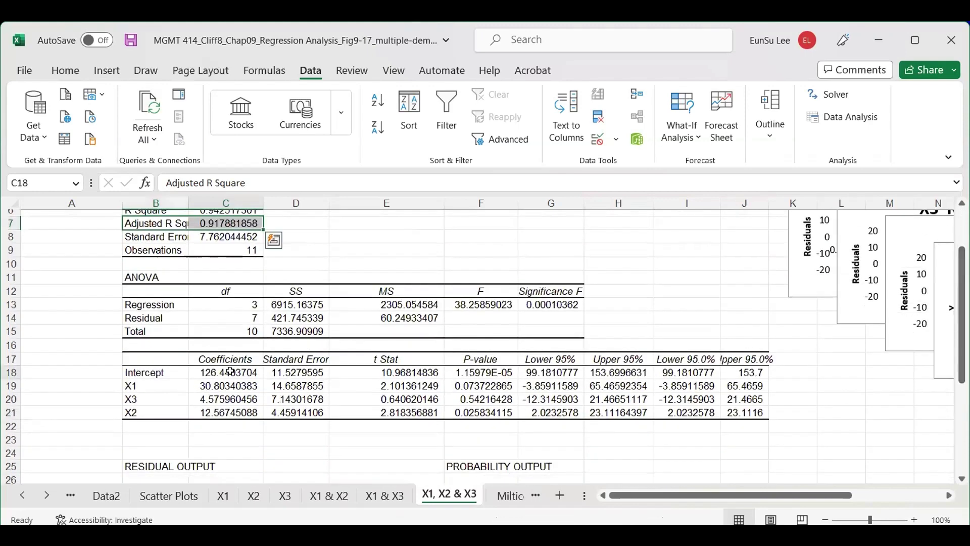
drag(234, 388, 235, 414)
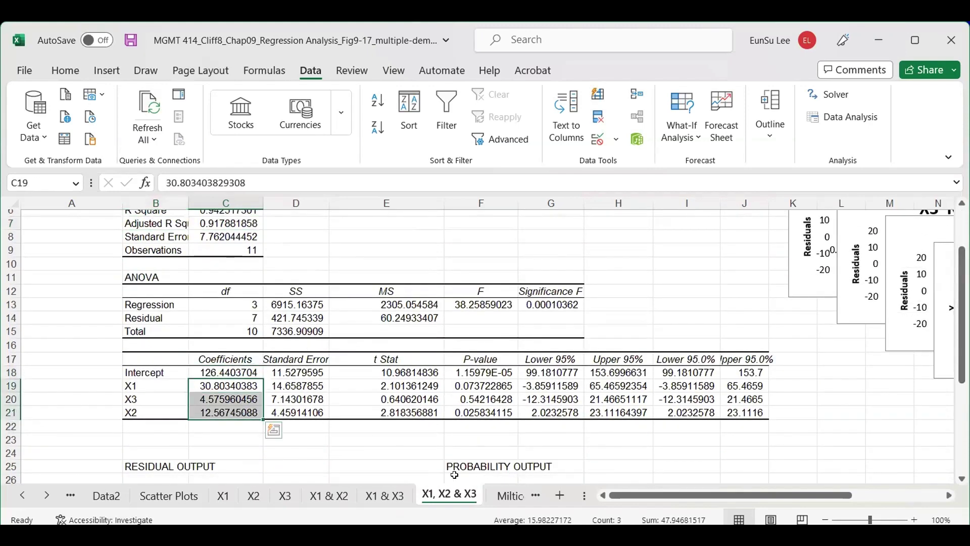
right_click(332, 498)
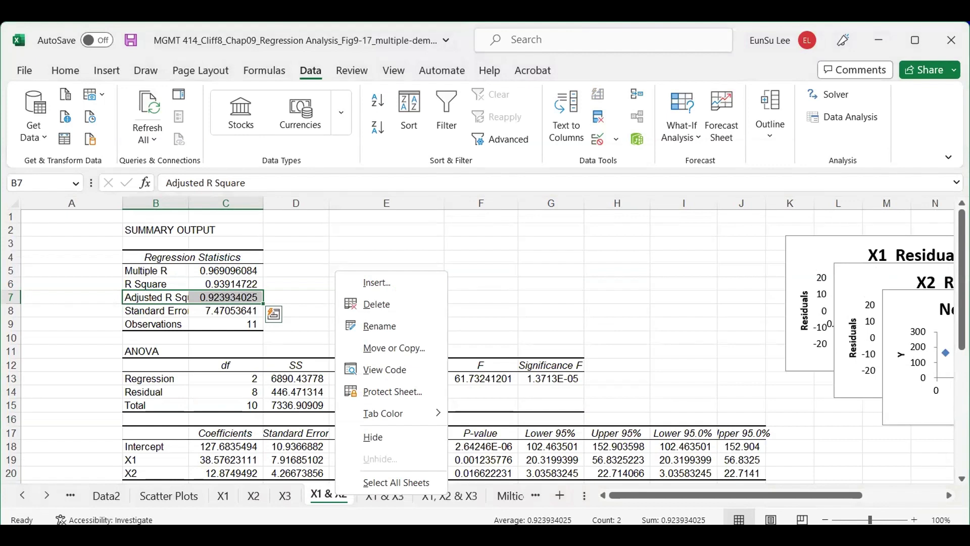
click(962, 322)
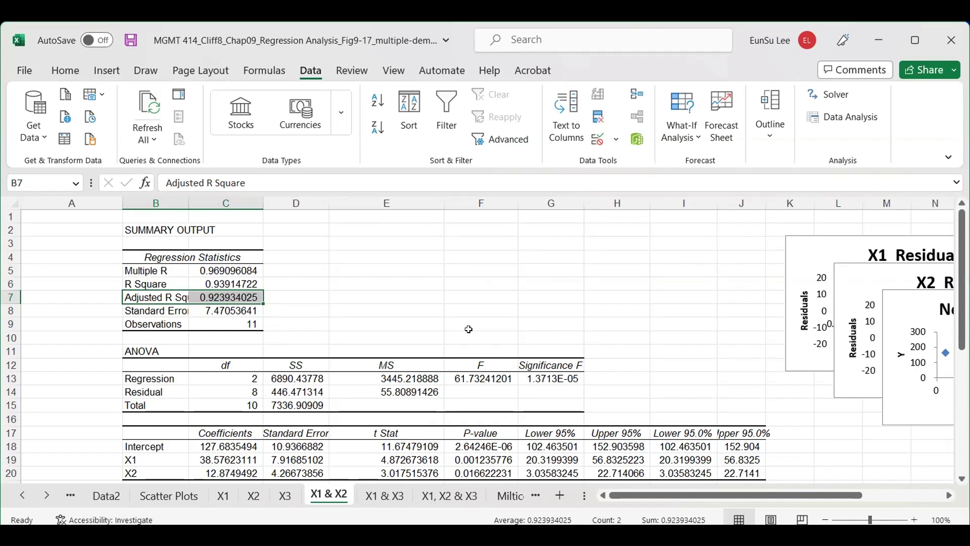
click(353, 324)
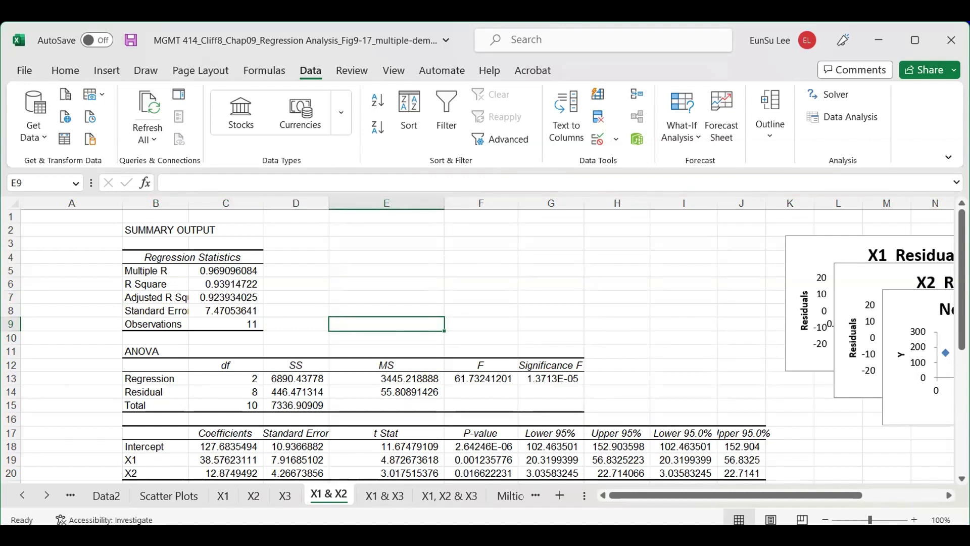
click(677, 311)
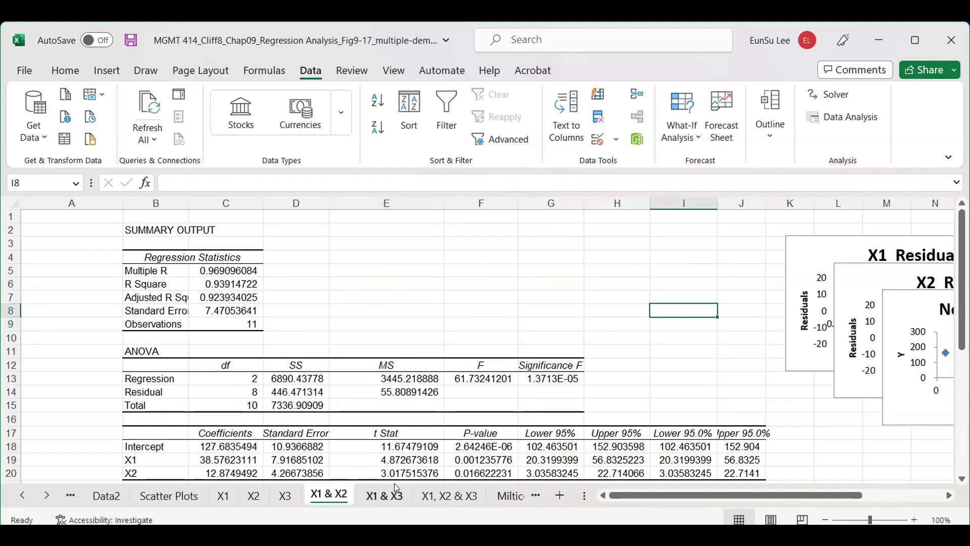
scroll(303, 474, down, 1)
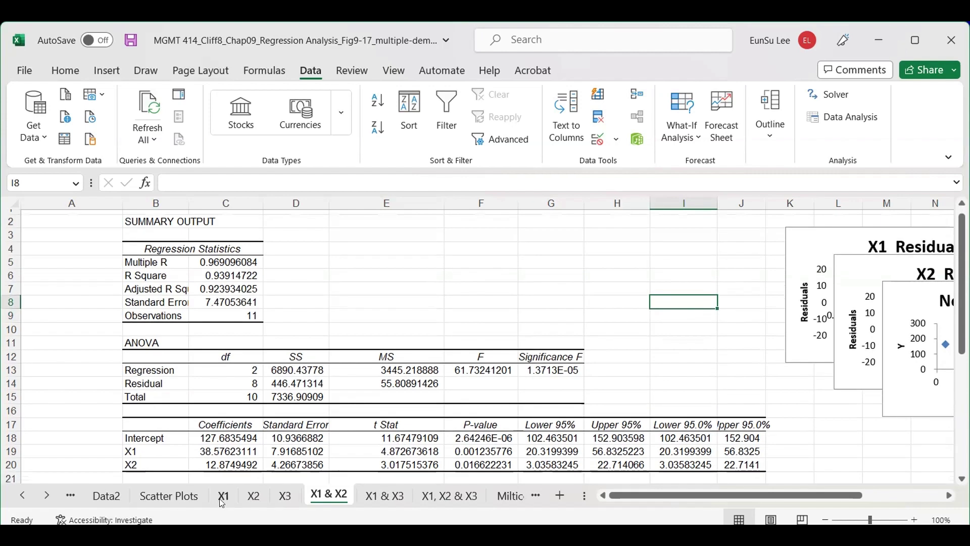
Step: Start a Correlation analysis on the Data1 sheet with B2:D13 (X1, X3 and X2) as the input range
click(100, 496)
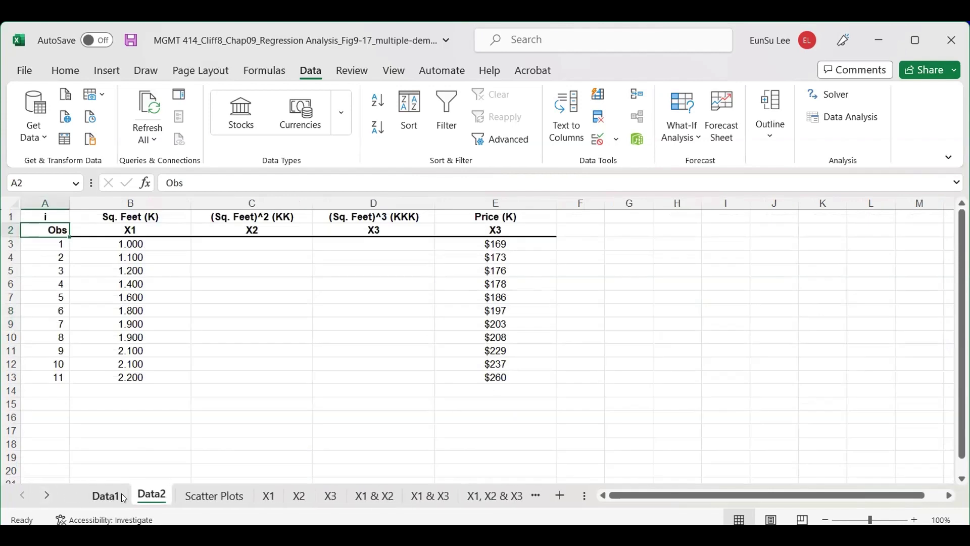
click(103, 496)
click(112, 239)
drag(152, 239, 182, 412)
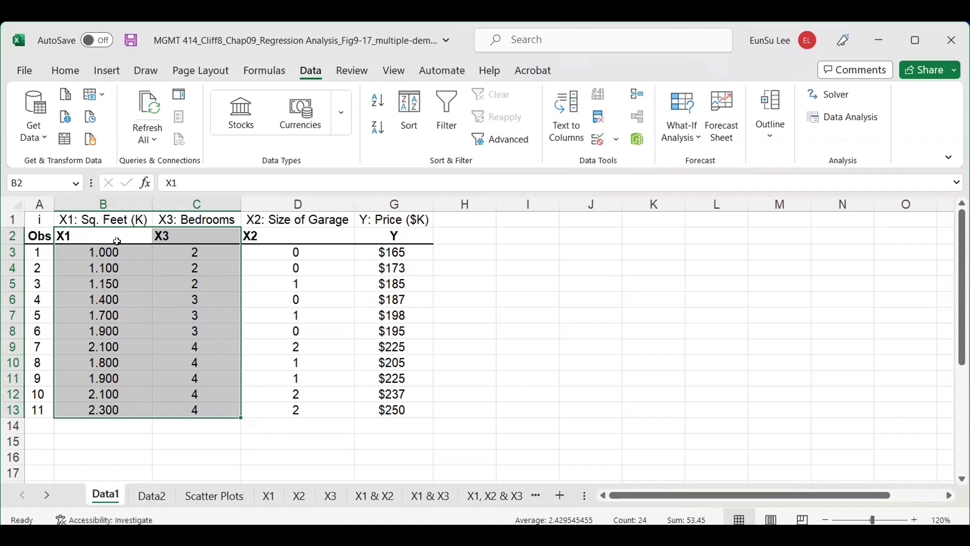
drag(117, 242, 298, 427)
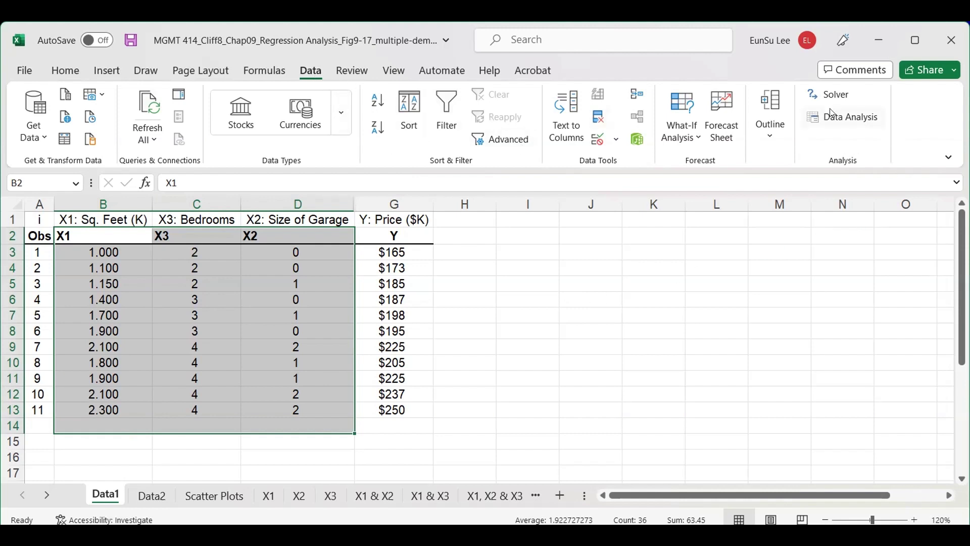
click(843, 120)
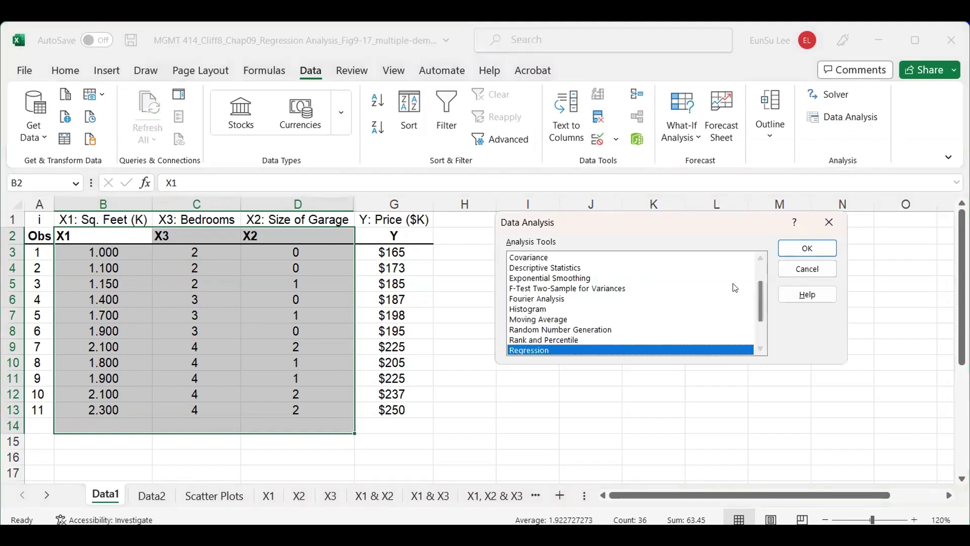
drag(759, 292, 759, 273)
click(529, 289)
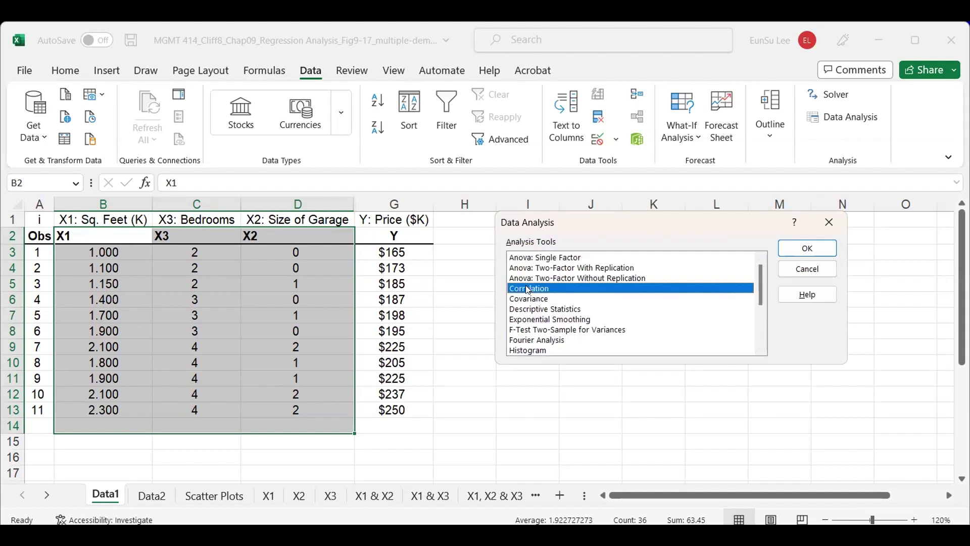
click(817, 250)
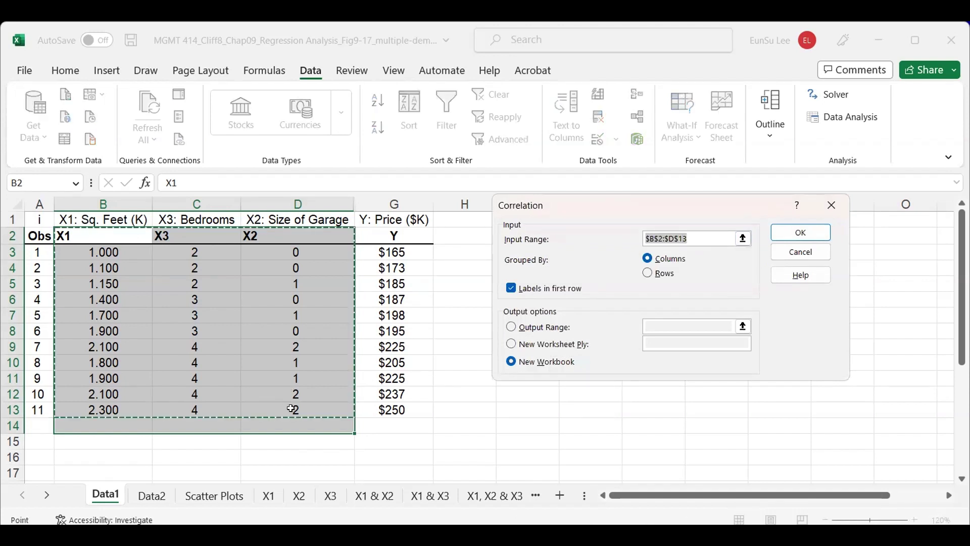
click(712, 238)
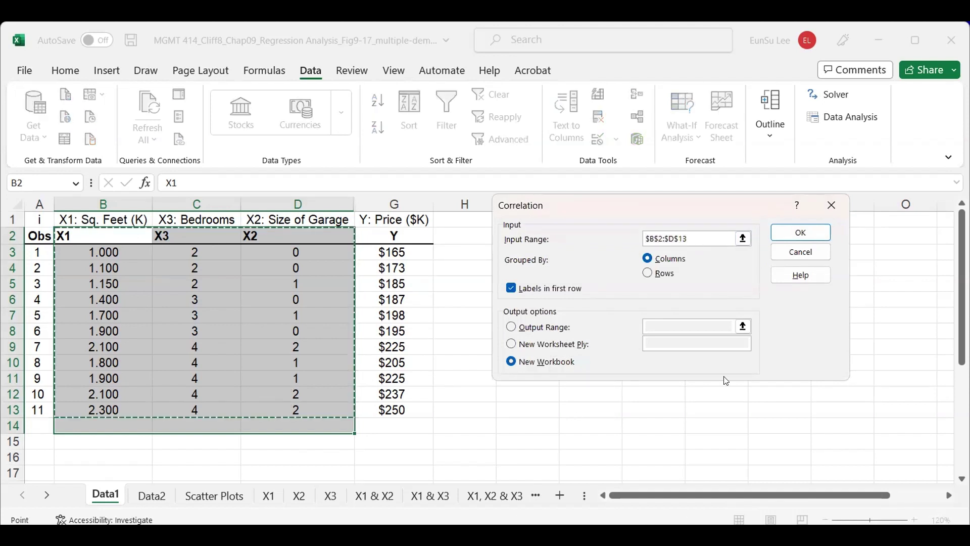
Step: Set the correlation's output range to cell B2 of the Milticollinearity sheet
click(531, 331)
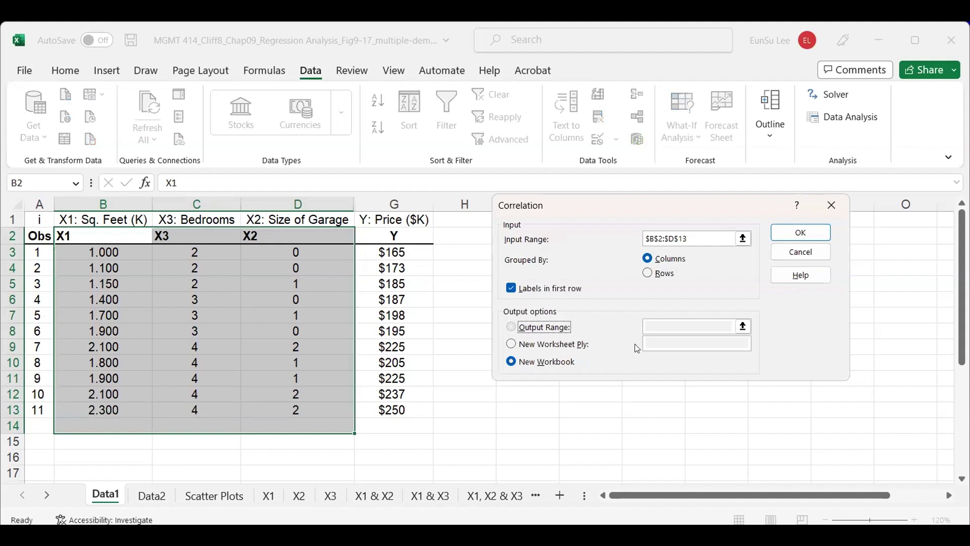
click(743, 327)
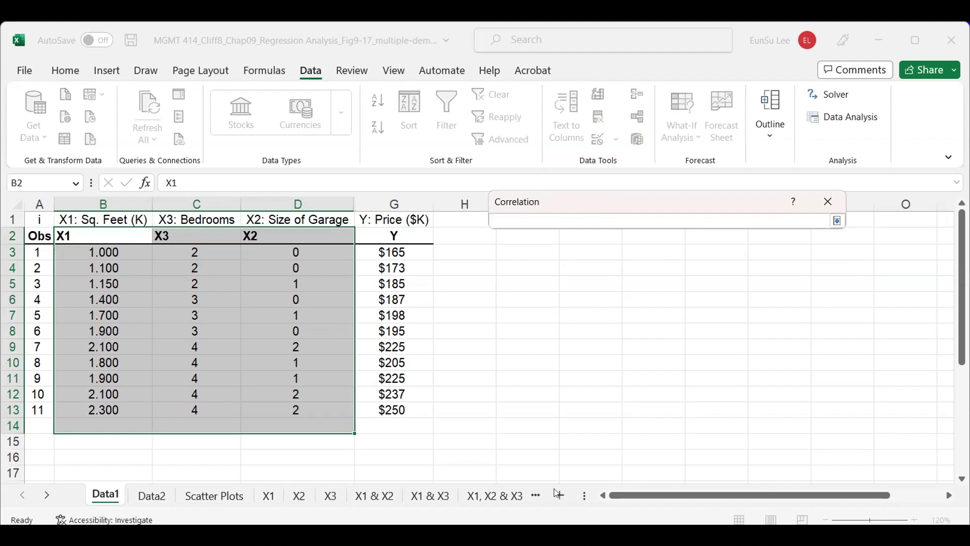
click(536, 496)
click(464, 497)
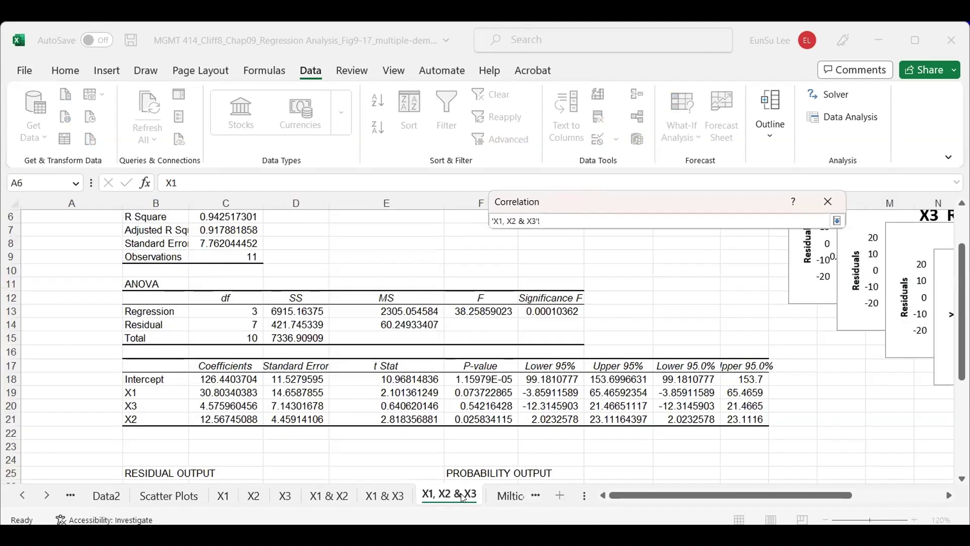
click(509, 496)
click(94, 229)
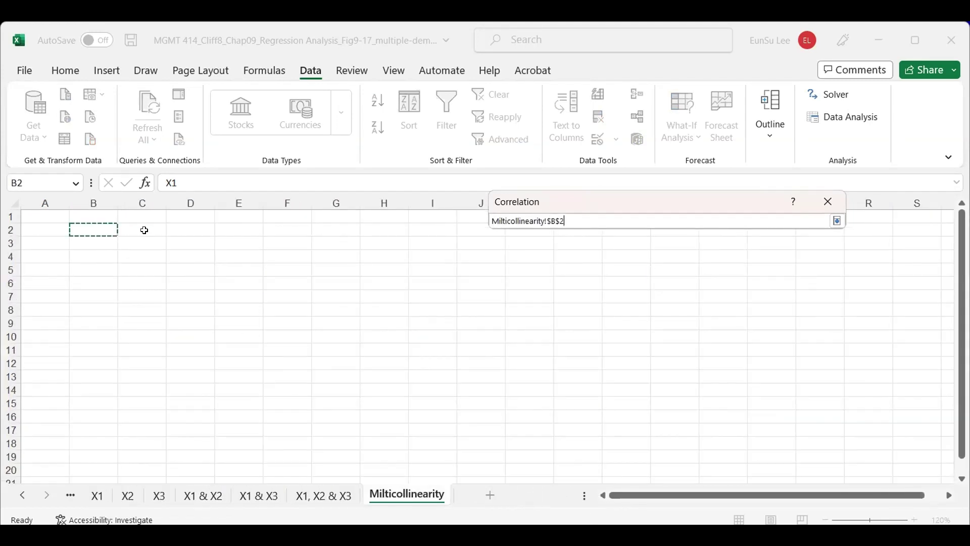
click(838, 221)
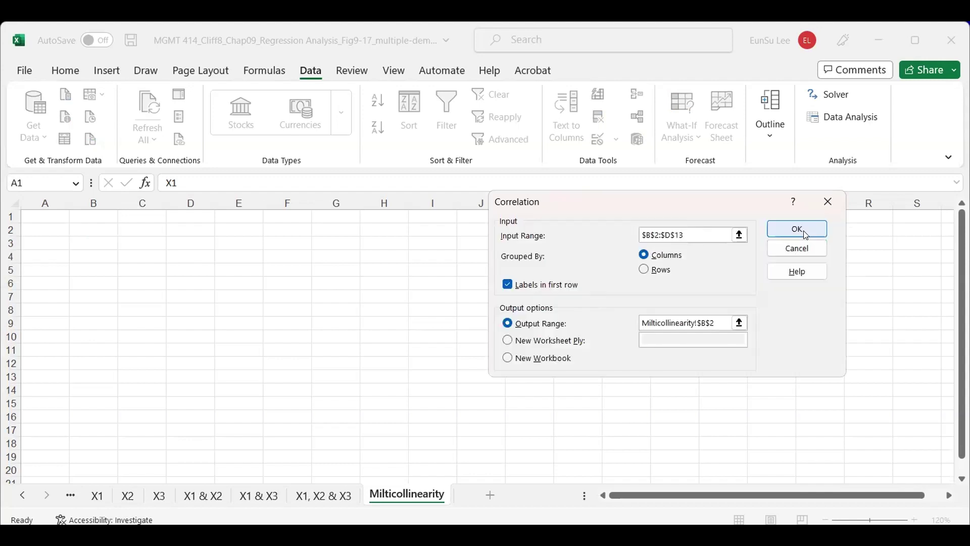
Step: Try to run the correlation with the chosen output range
key(Return)
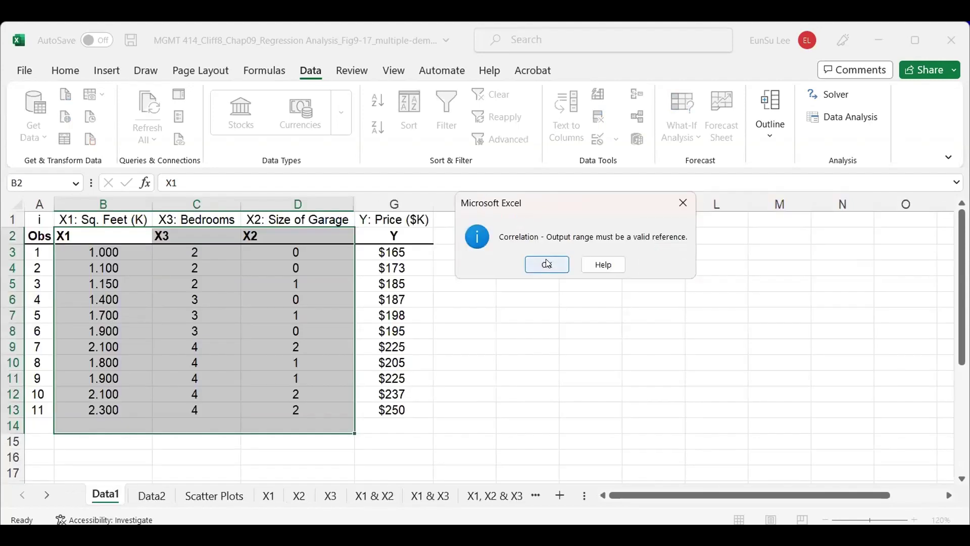
key(Return)
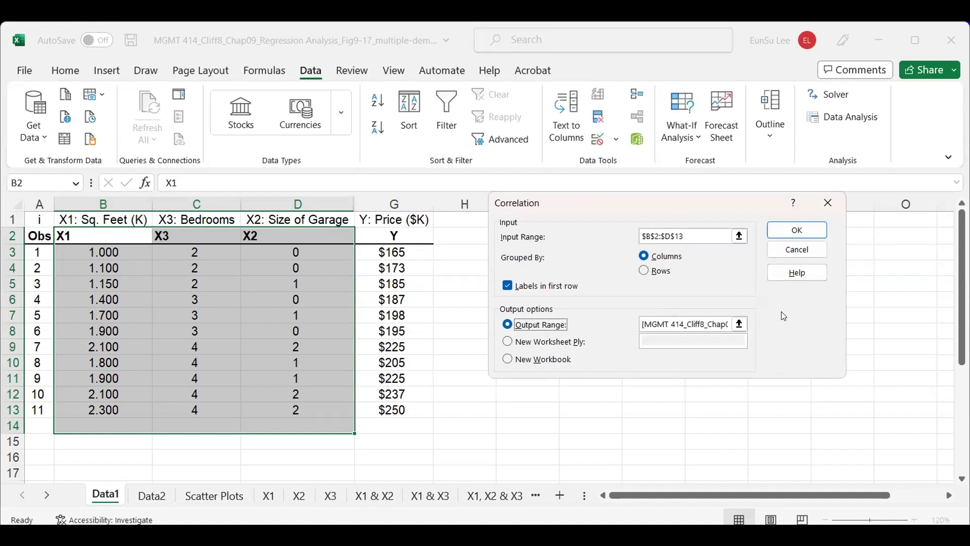
click(805, 228)
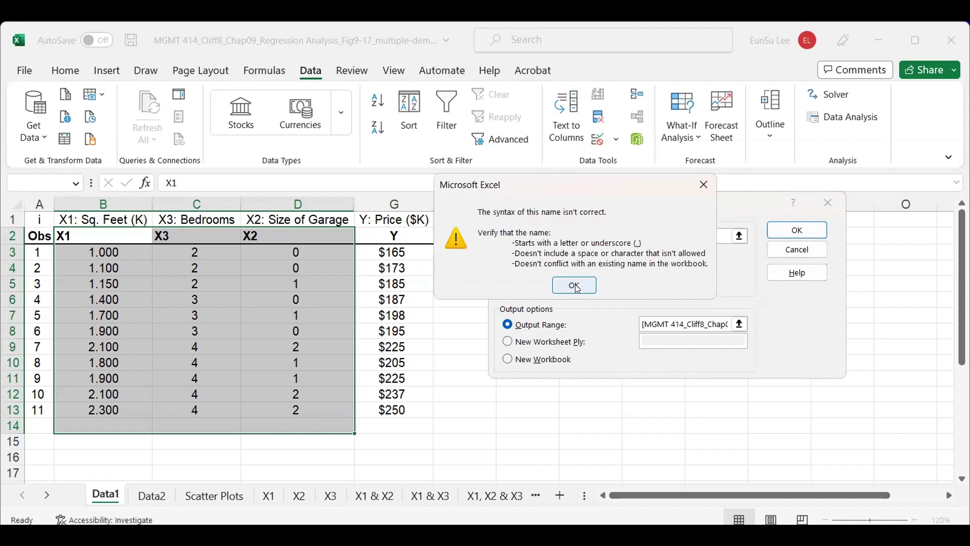
click(576, 286)
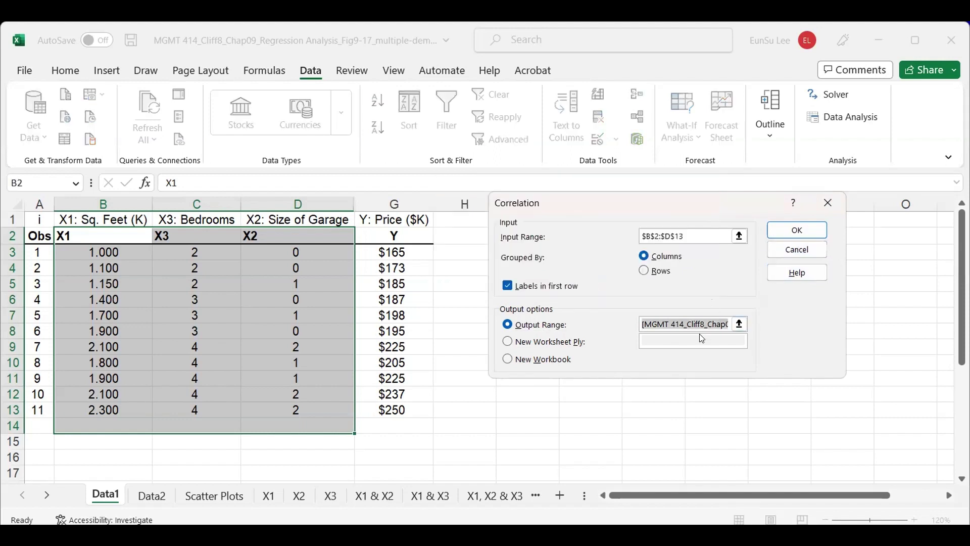
Step: Try to run the correlation with the output range shortened to Milticollinearity!R2C2, without the workbook name
click(712, 325)
drag(463, 313, 408, 310)
key(Delete)
key(Delete)
key(Delete)
key(Delete)
key(Delete)
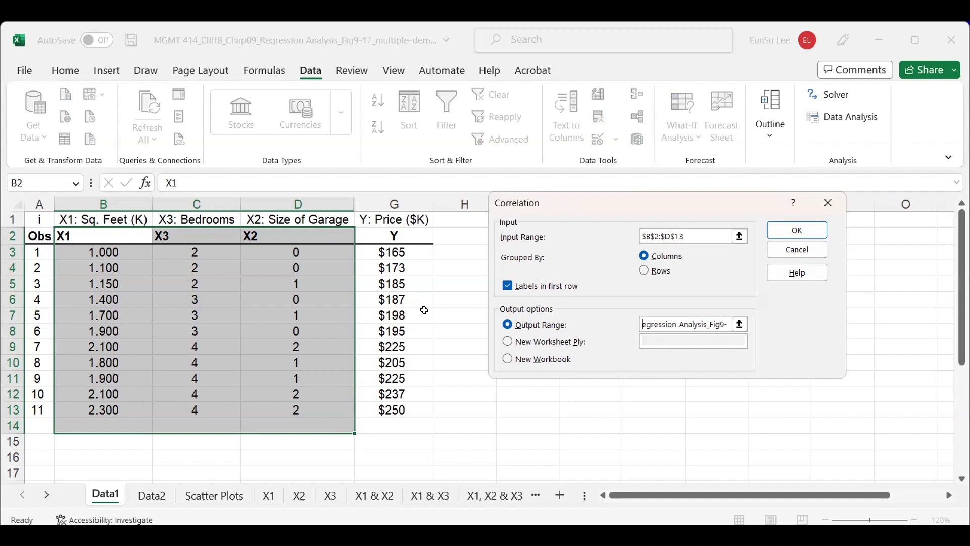
key(Delete)
key(Delete)
key(Delete)
key(Delete)
key(Delete)
key(Delete)
key(Delete)
key(Delete)
key(Delete)
key(Delete)
key(Delete)
key(Delete)
key(Delete)
key(Delete)
key(Delete)
key(Delete)
key(Delete)
key(Delete)
key(Delete)
key(Delete)
key(Delete)
key(Delete)
key(Delete)
key(Delete)
key(Delete)
key(Delete)
key(Delete)
key(Delete)
key(Delete)
key(Delete)
key(Delete)
key(Delete)
key(Delete)
key(Delete)
key(Delete)
key(Delete)
key(Delete)
key(Delete)
key(Delete)
key(Delete)
key(Delete)
key(Delete)
key(Delete)
click(794, 229)
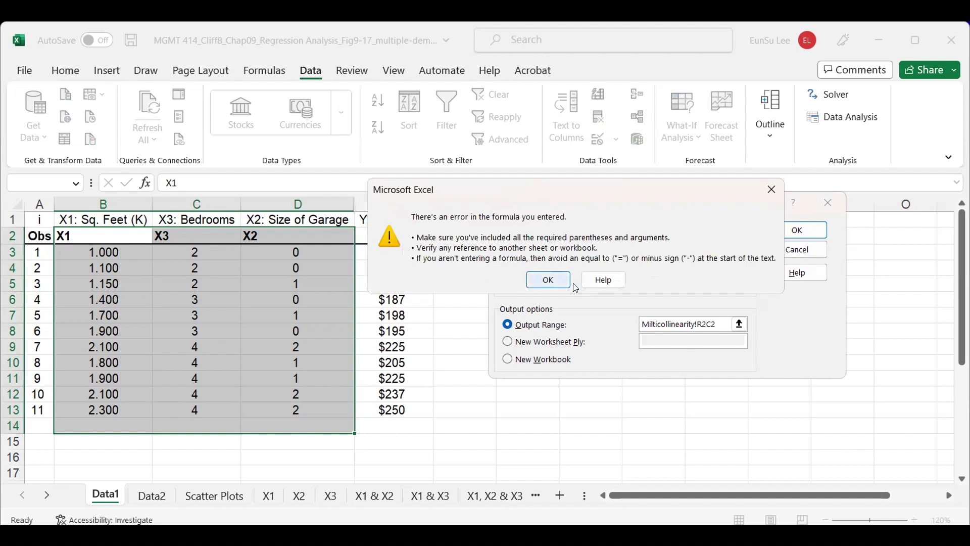
key(Return)
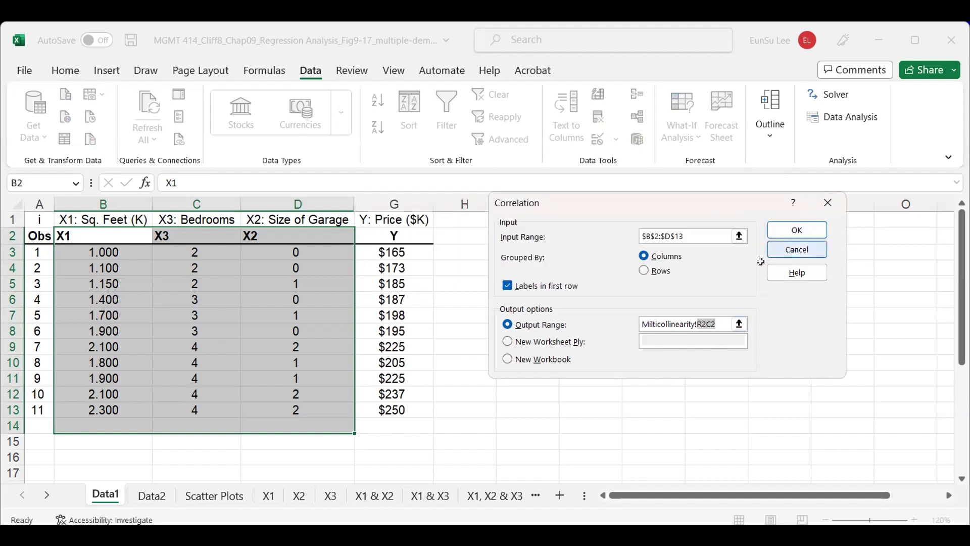
click(798, 250)
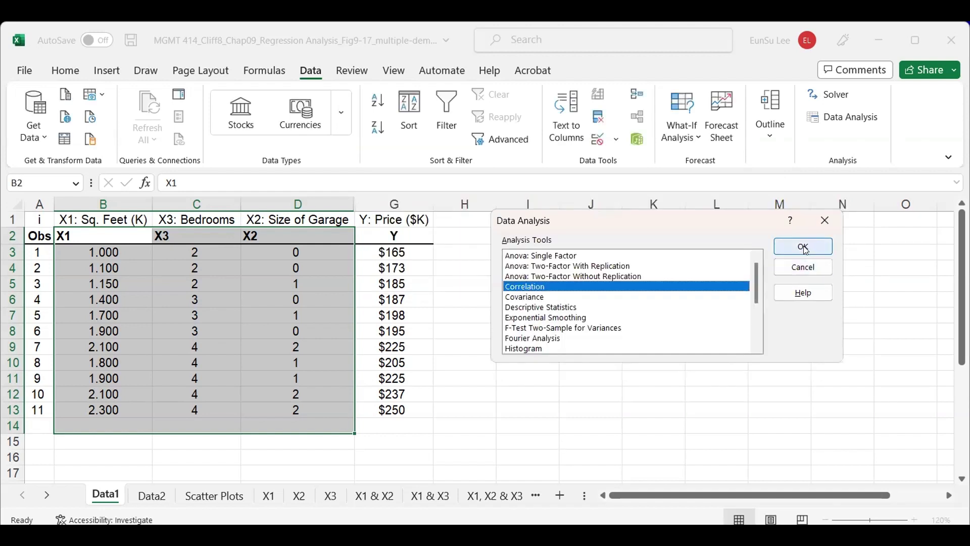
Step: Run the Correlation analysis on B2:D13 with its output placed at cell I5 of the Data1 sheet
click(806, 250)
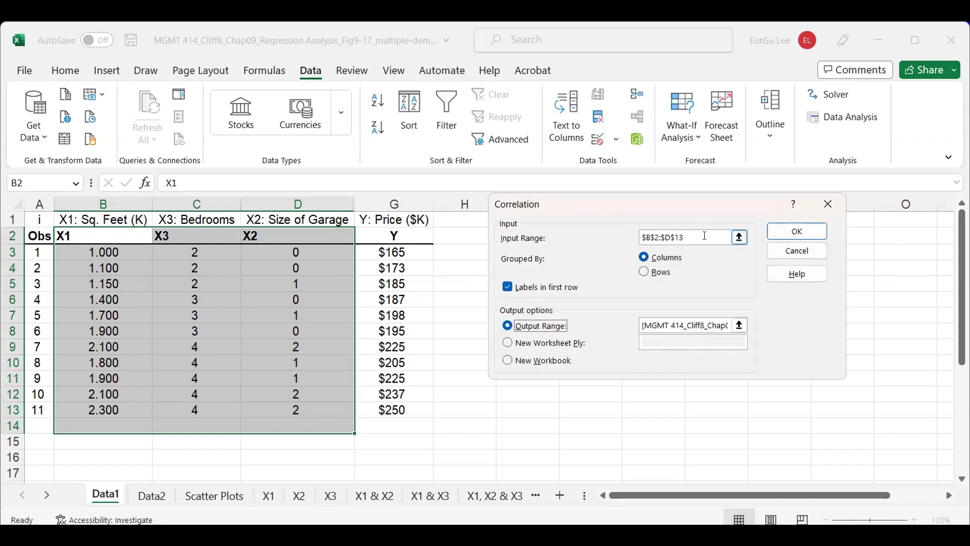
click(739, 325)
click(541, 286)
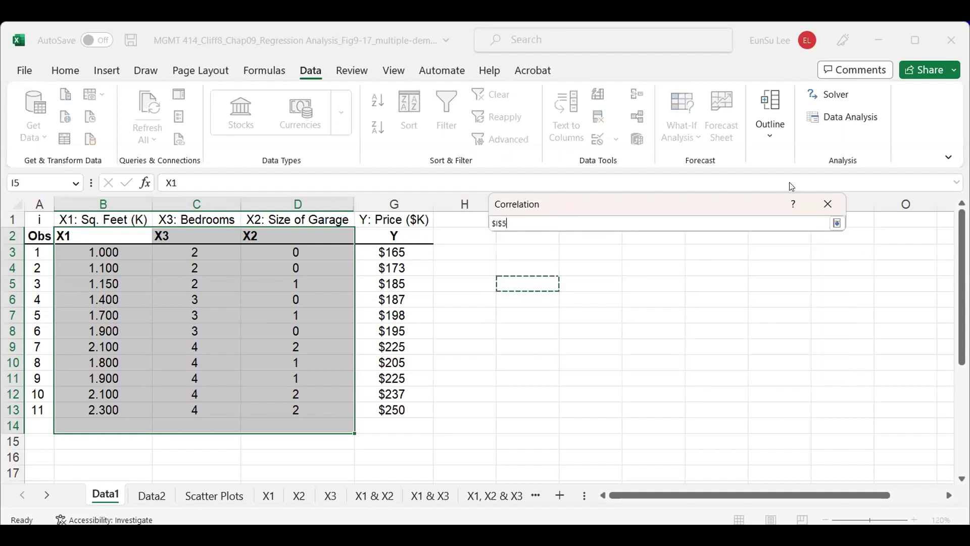
click(838, 224)
click(801, 234)
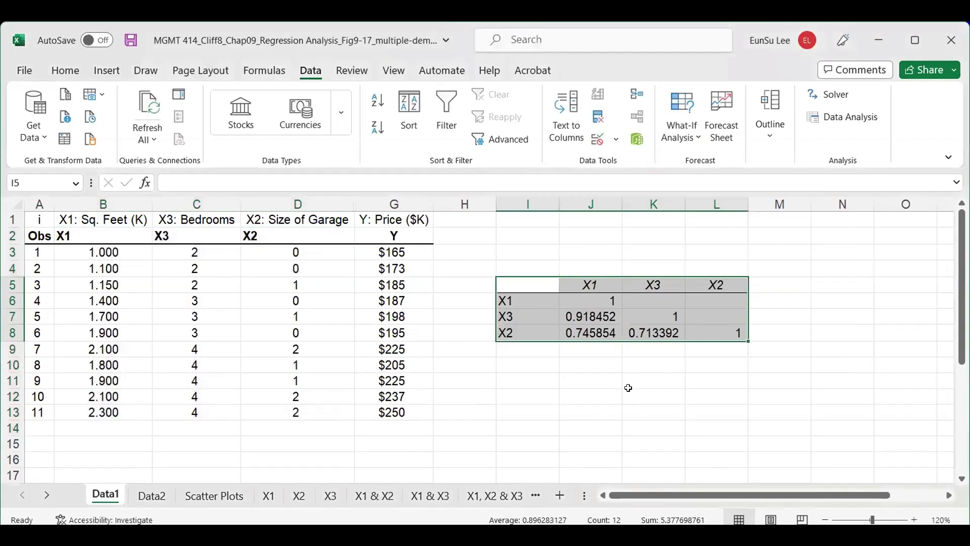
Step: Examine the correlations of X1 with X3 and X1 with X2 in the correlation matrix
click(628, 388)
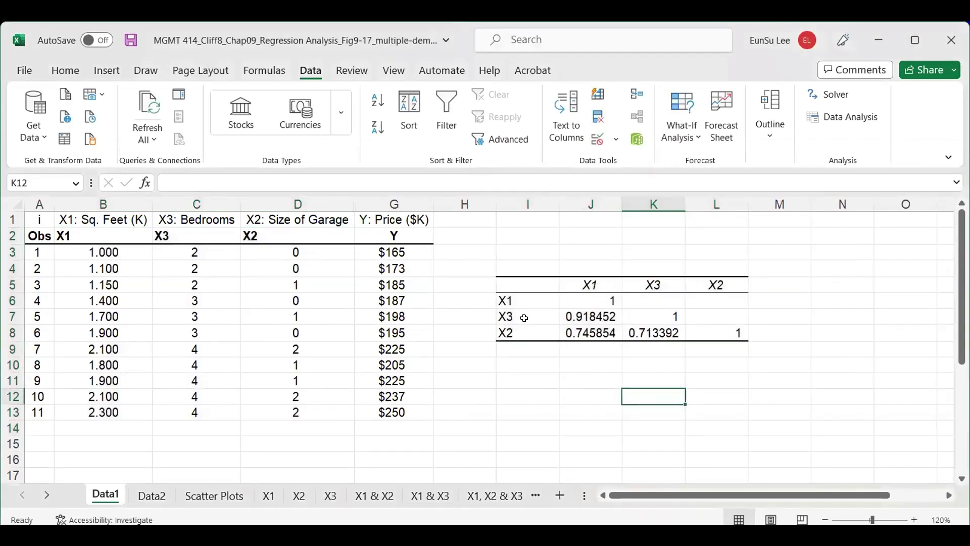
drag(594, 283, 589, 317)
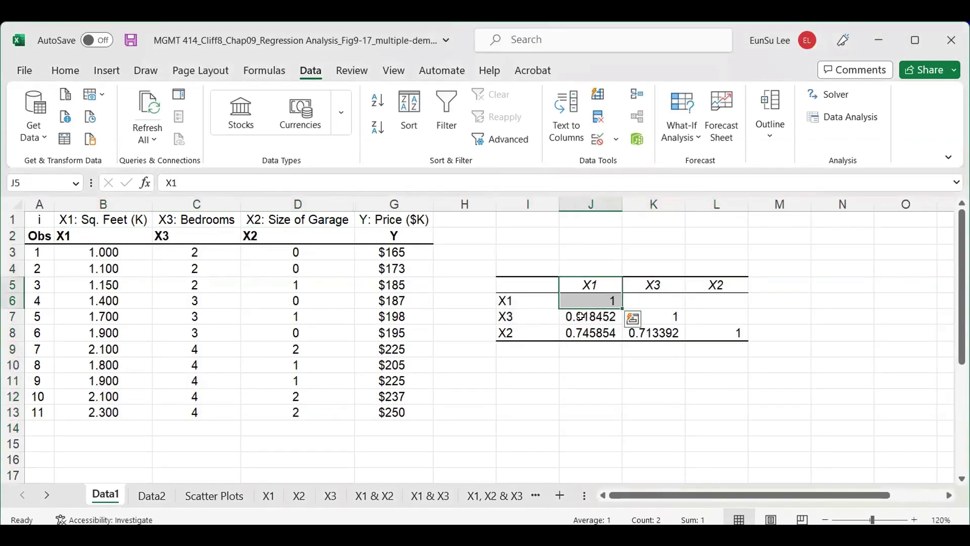
click(582, 317)
click(526, 316)
click(585, 317)
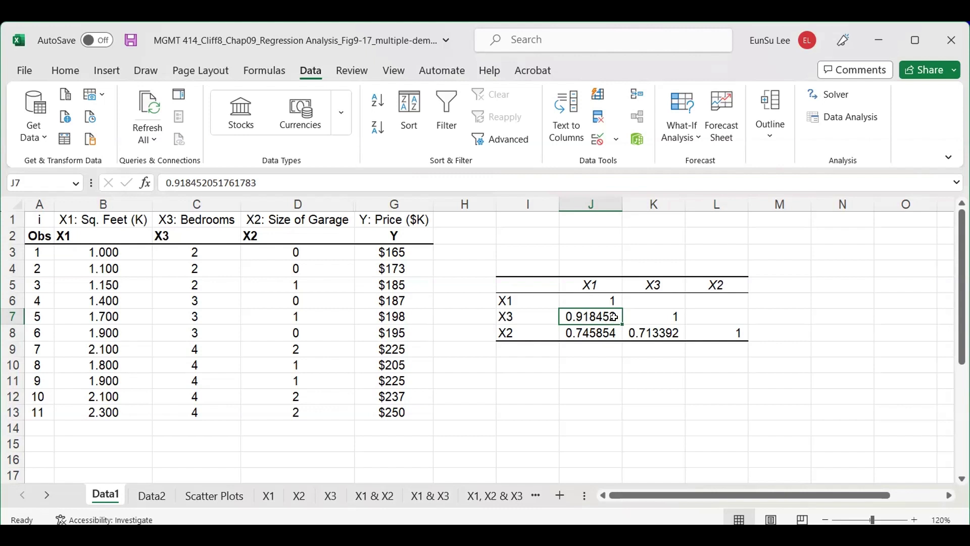
click(586, 331)
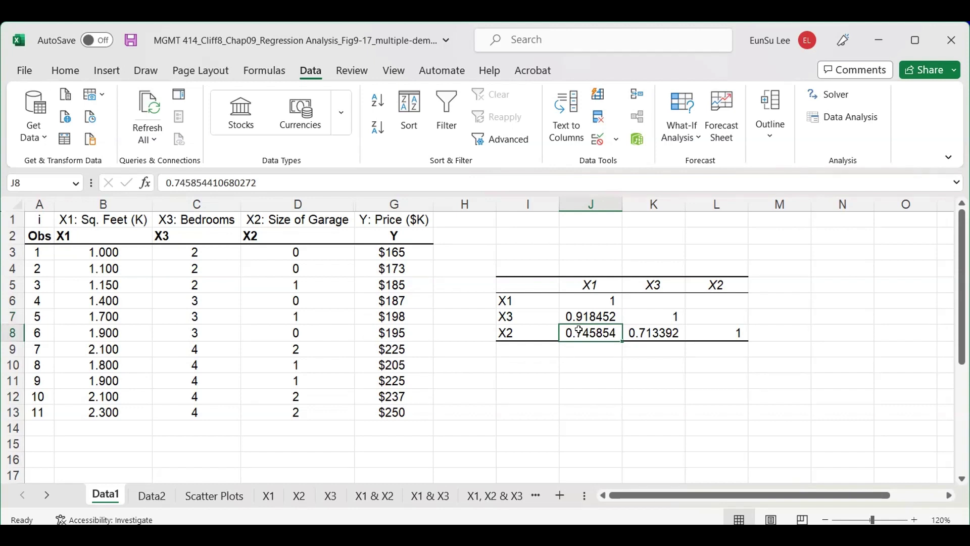
click(604, 316)
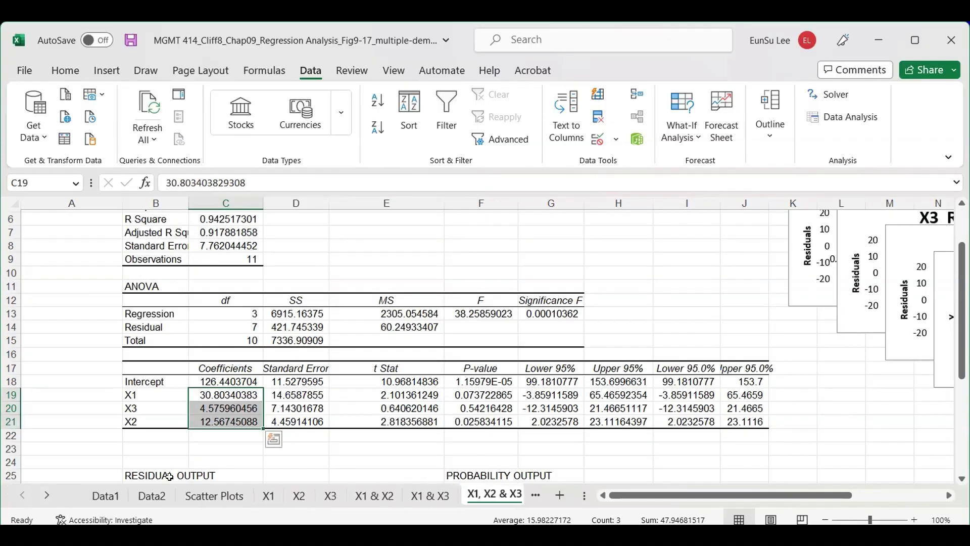
Step: Insert a markers-only scatter chart of X1 square feet (B2:B13) against price (E2:E13) on the Data2 sheet and enlarge it
click(153, 496)
click(273, 349)
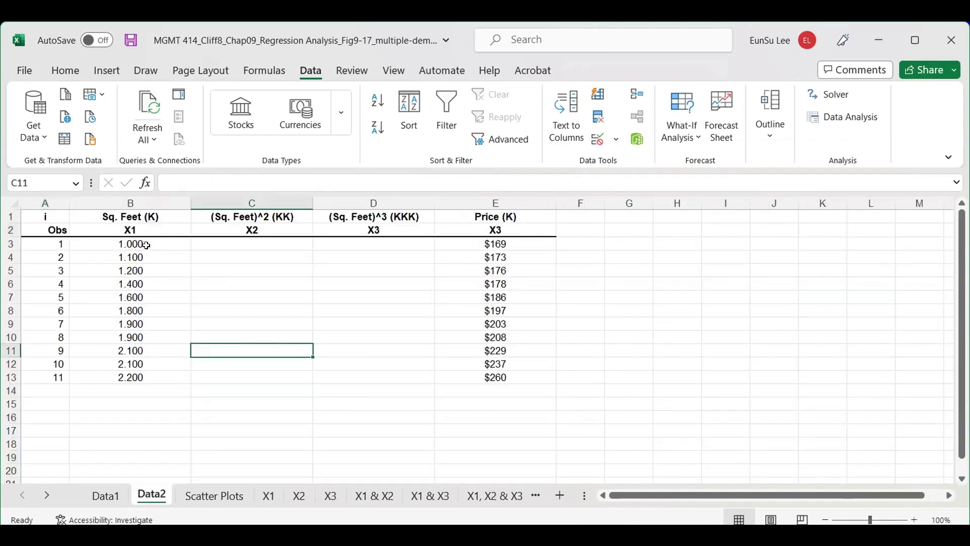
drag(150, 245, 149, 370)
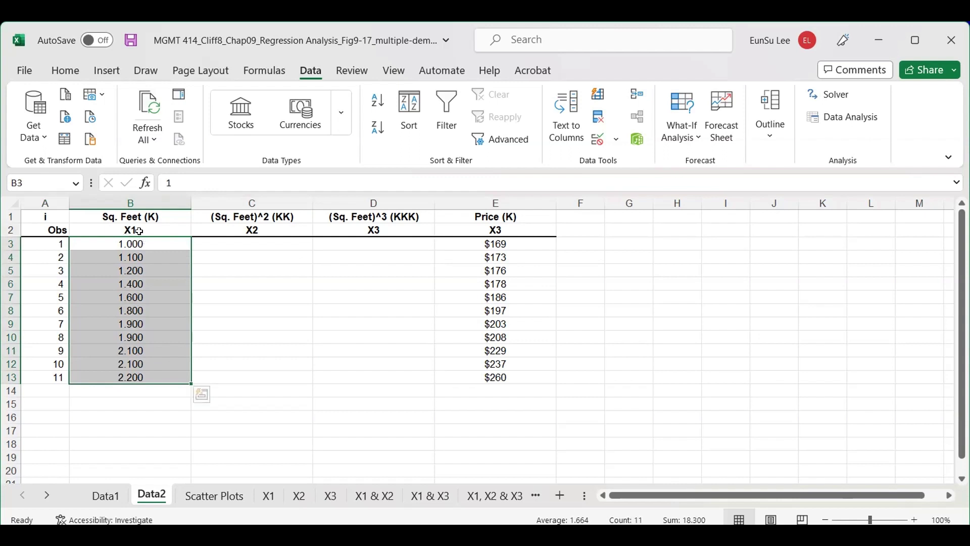
drag(142, 230, 146, 378)
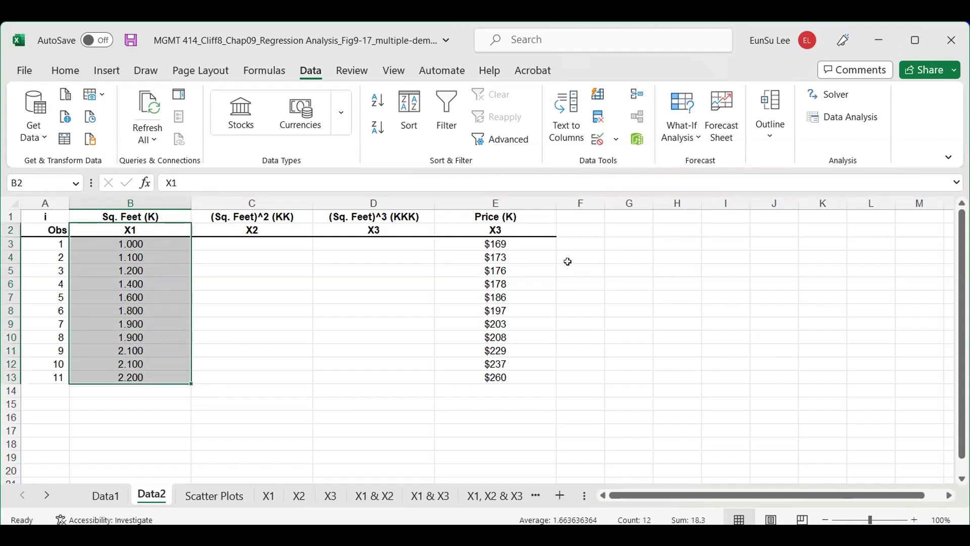
ctrl+drag(503, 230, 500, 377)
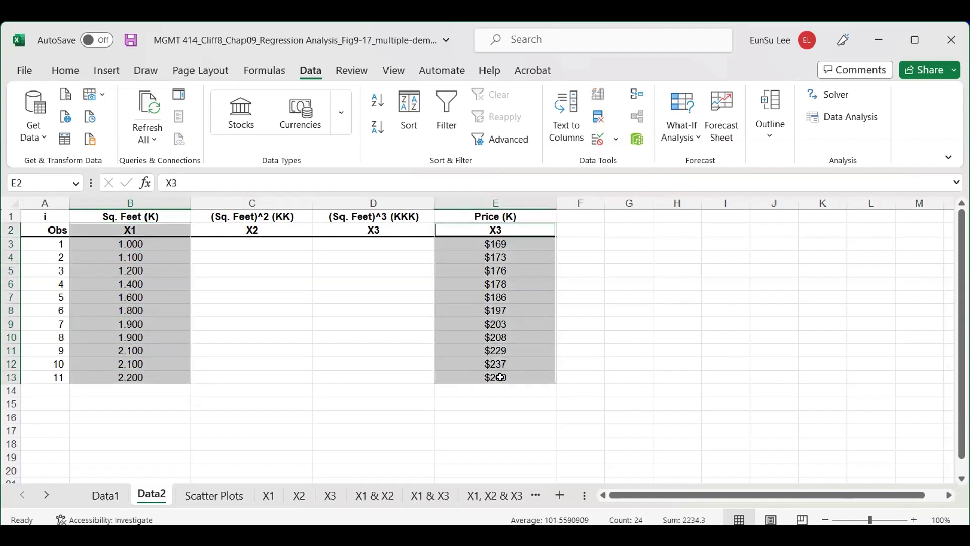
click(157, 75)
click(102, 73)
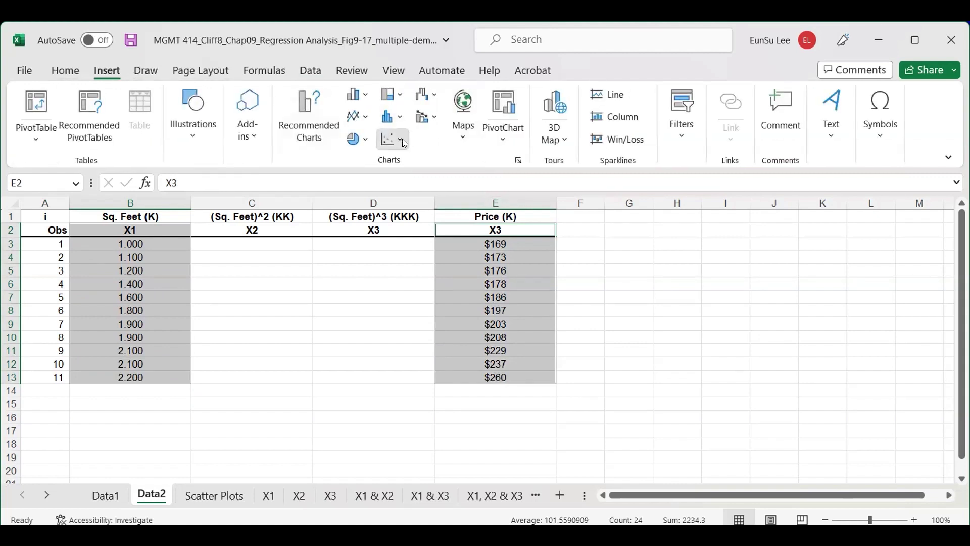
click(400, 141)
click(395, 197)
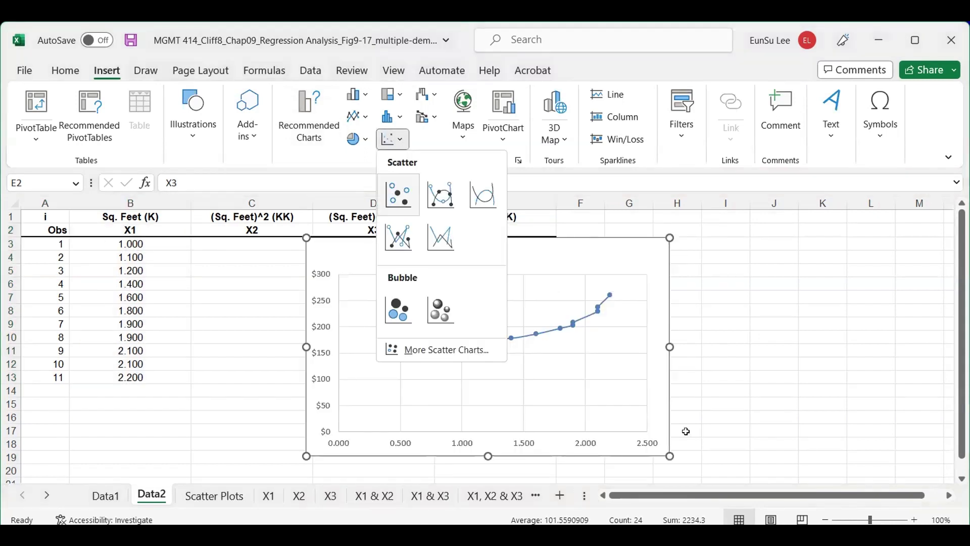
drag(716, 460, 742, 473)
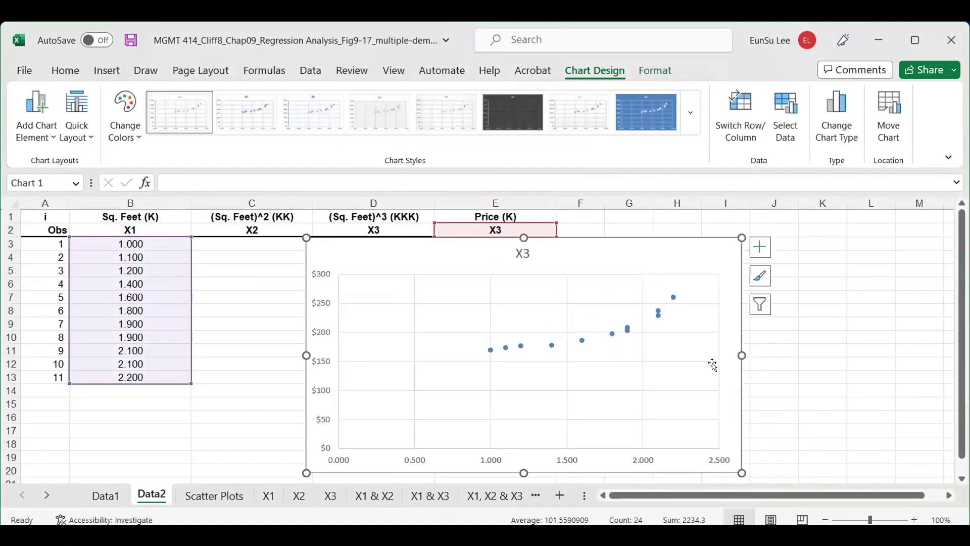
drag(740, 234, 752, 216)
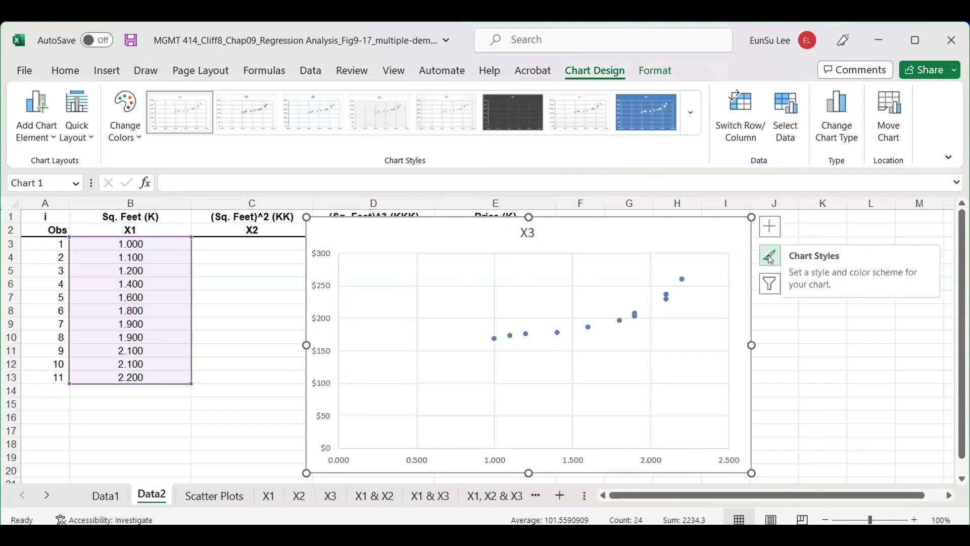
Step: Add axis titles to the scatter chart and label the horizontal axis "sq. feet"
click(770, 227)
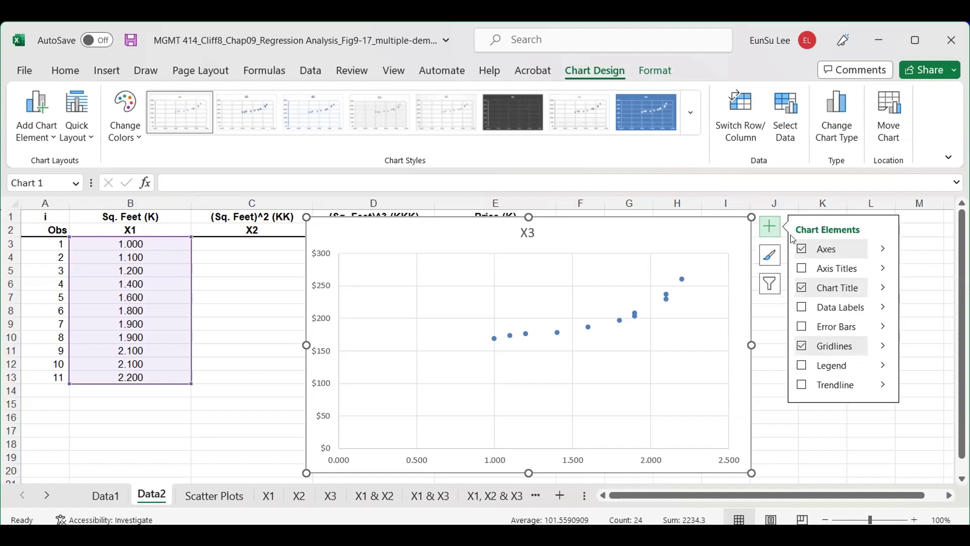
click(801, 269)
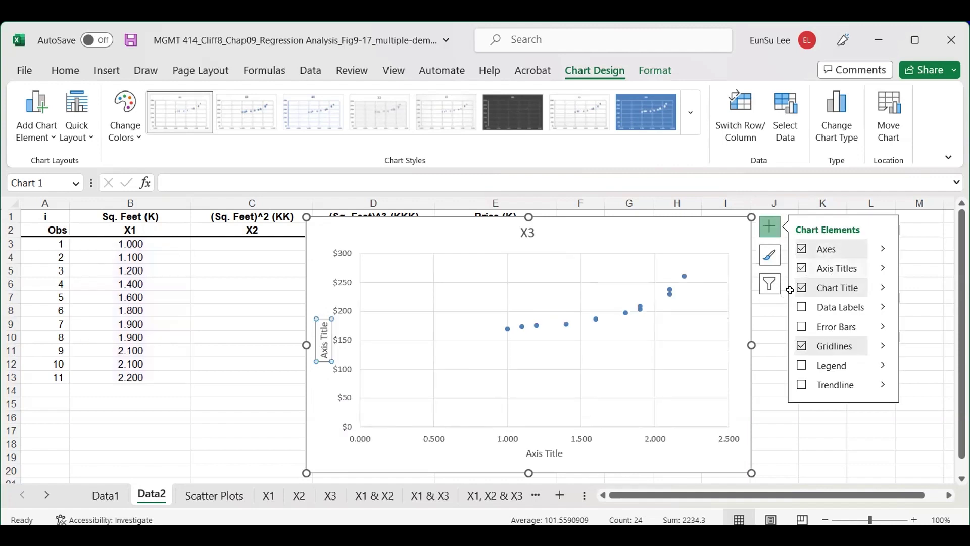
click(556, 454)
drag(528, 453, 586, 453)
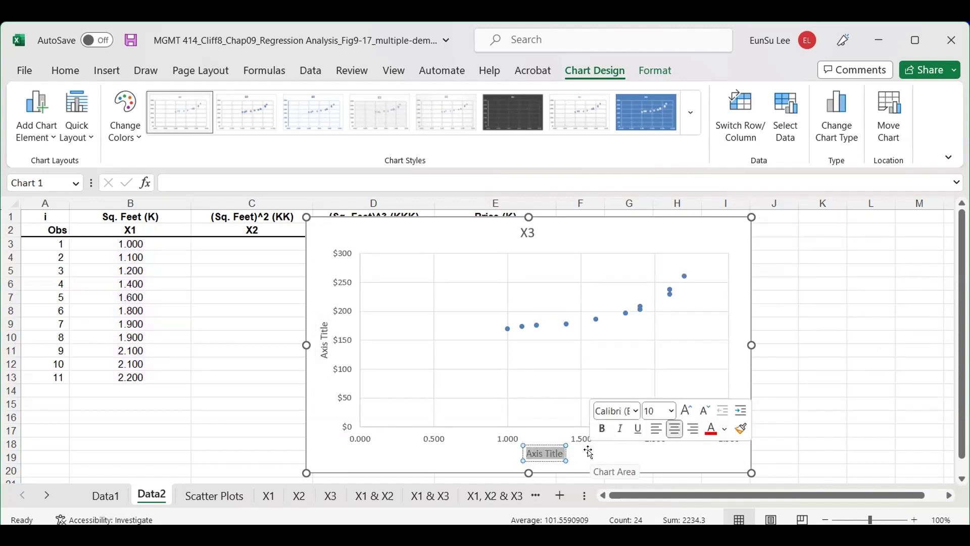
text(S)
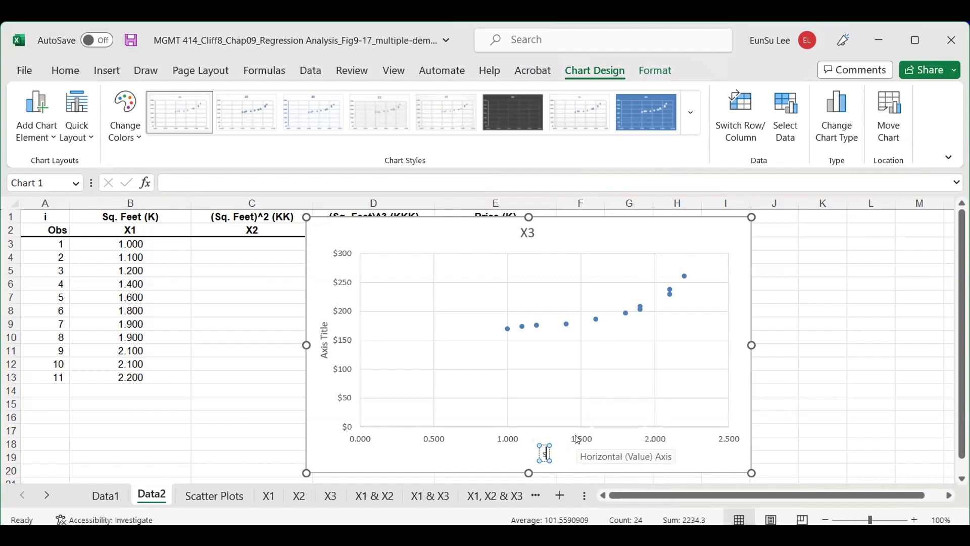
text(q. feet)
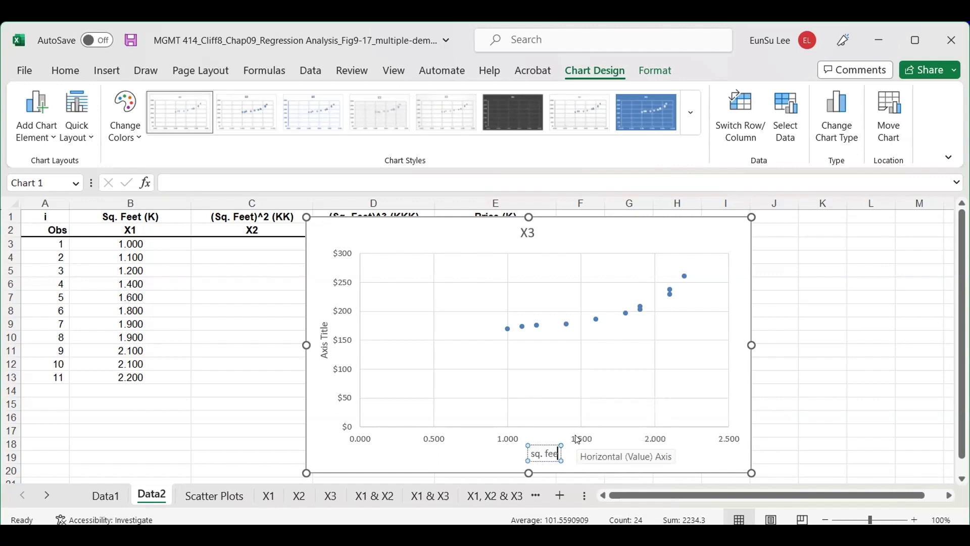
Step: Label the chart's vertical axis "Price" and move the chart clear of columns C and D
triple_click(329, 341)
text(Pri)
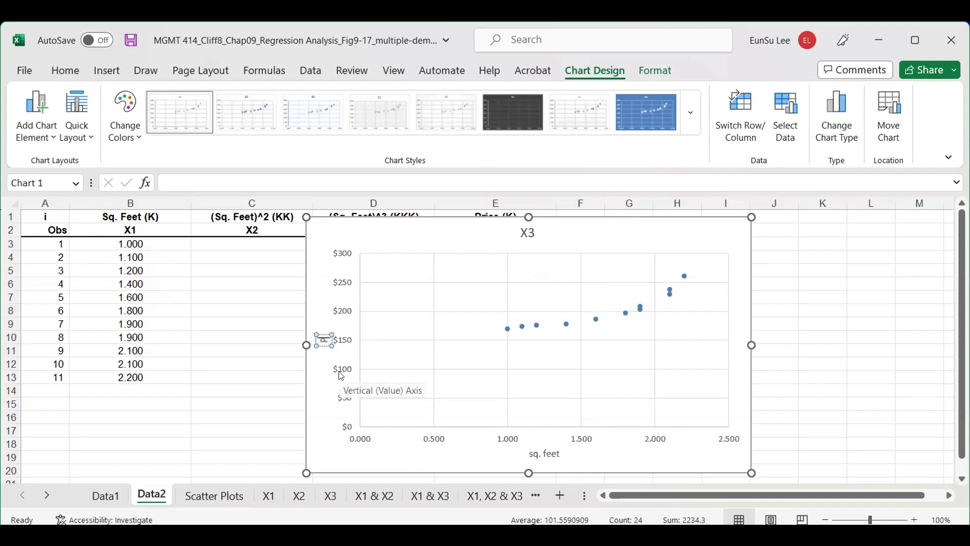
text(e)
key(BackSpace)
text(ce)
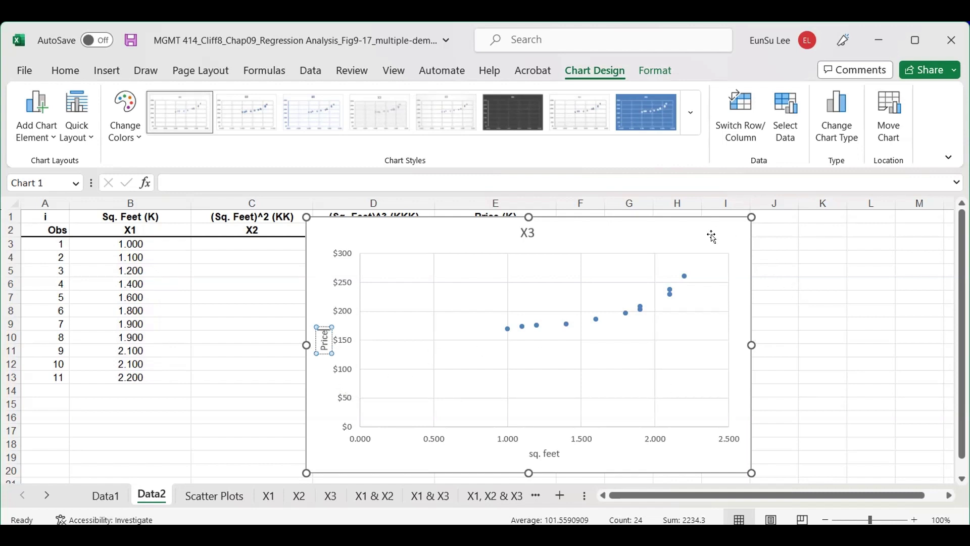
click(695, 223)
drag(695, 223, 844, 229)
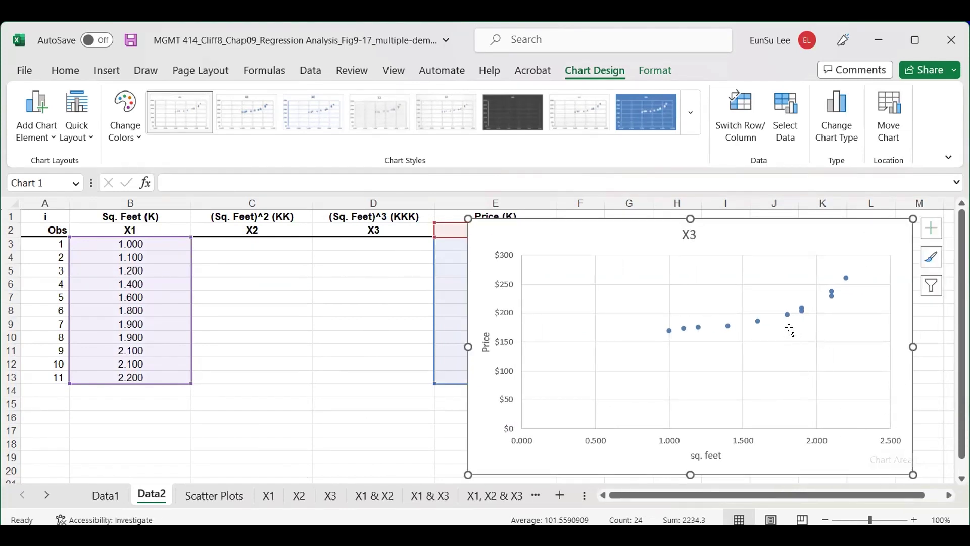
Step: Add a linear trendline to the scatter points and move the chart back over columns D to H
click(757, 321)
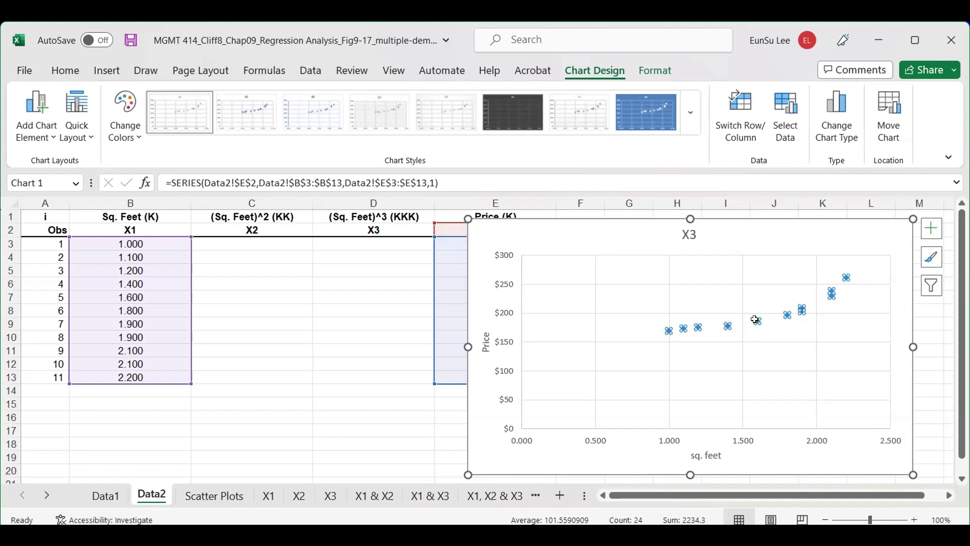
right_click(759, 319)
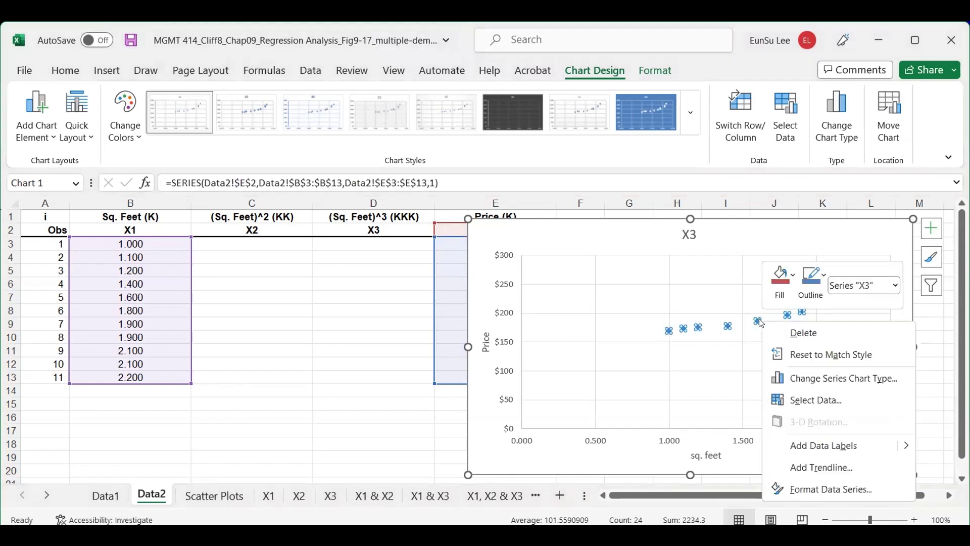
click(817, 469)
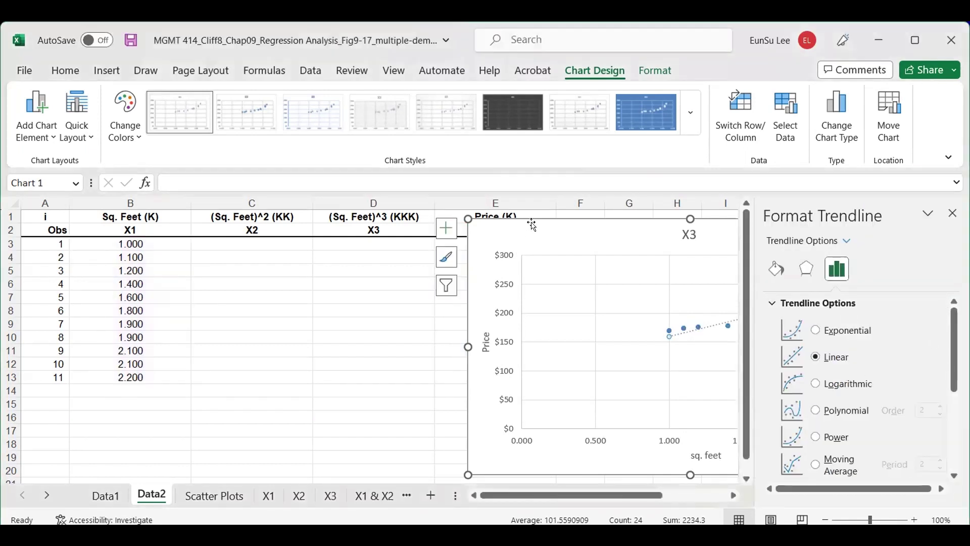
drag(530, 225, 287, 222)
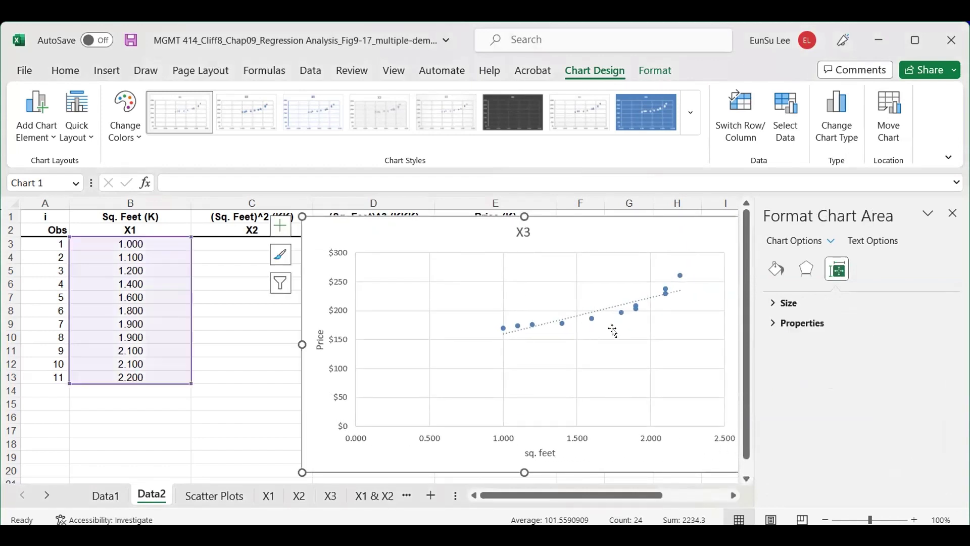
Step: Change the trendline to a Polynomial of order 2, trying the Power type and a higher polynomial order along the way
click(655, 299)
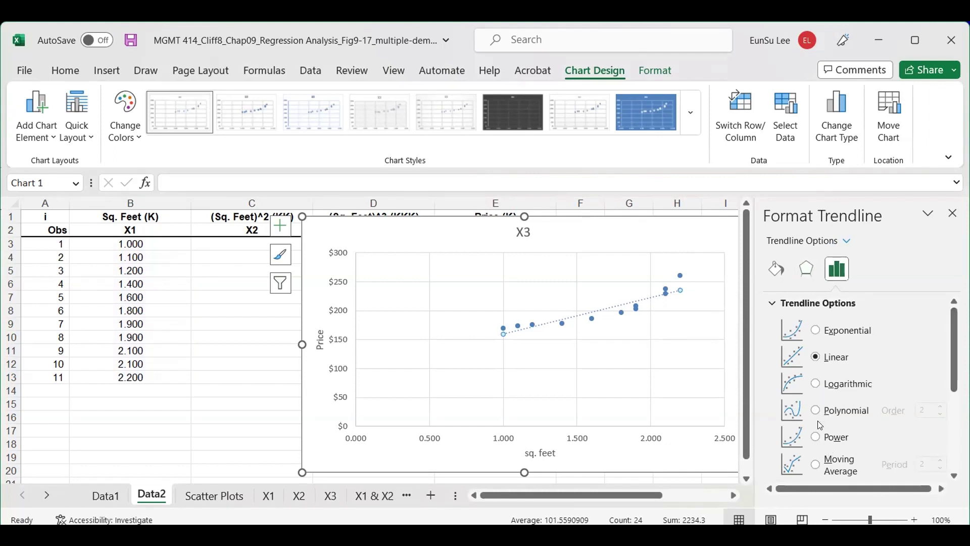
click(816, 436)
click(817, 412)
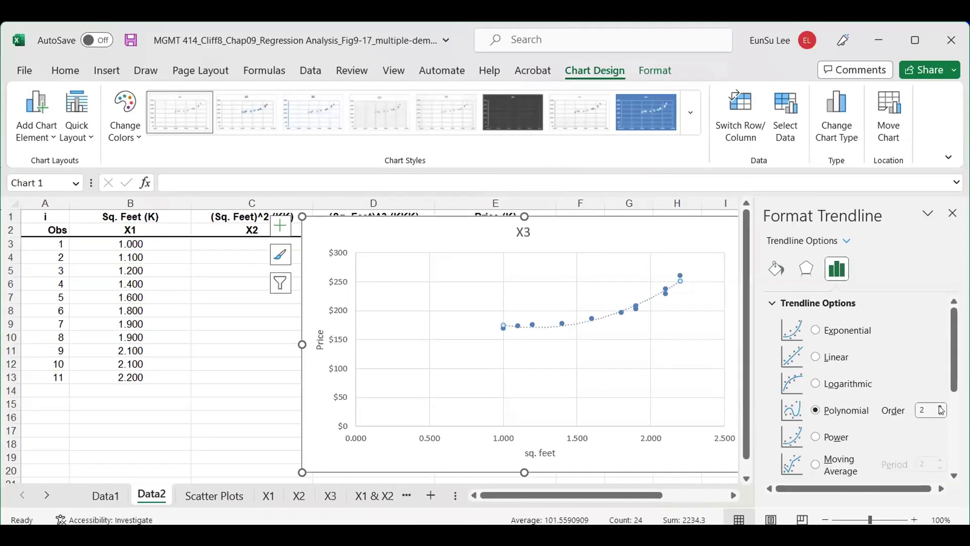
click(941, 406)
click(942, 415)
scroll(785, 452, down, 5)
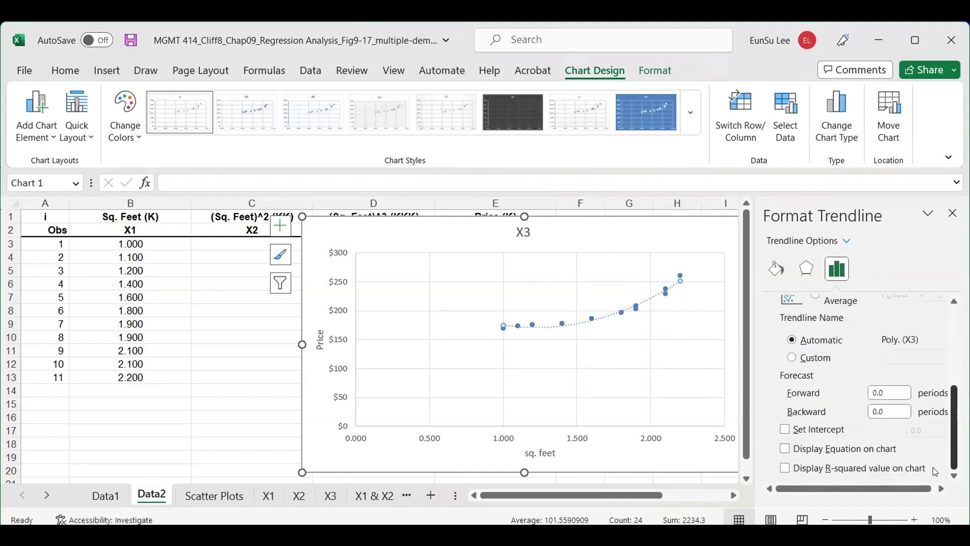
Step: Display the trendline's equation and R-squared value on the scatter chart
click(785, 449)
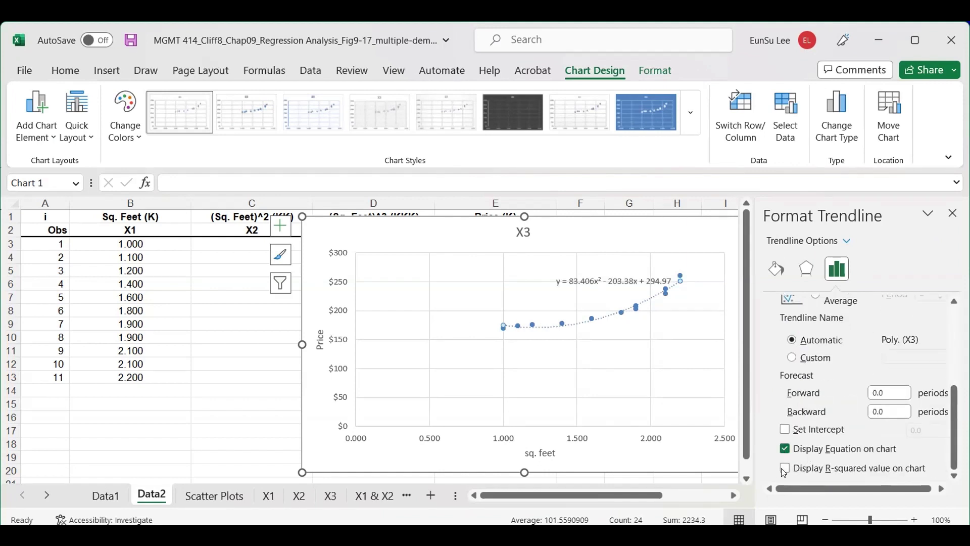
click(786, 470)
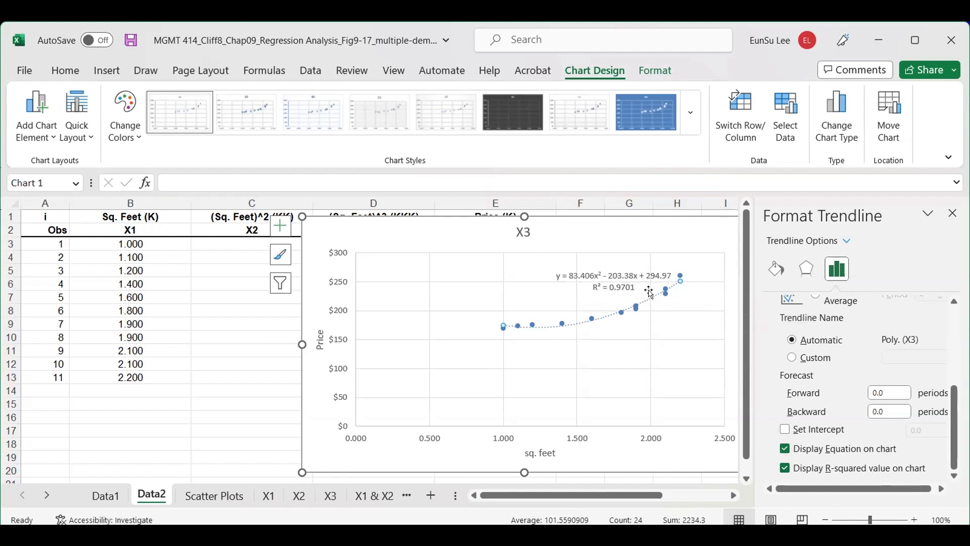
Step: Try polynomial order 3 for the trendline to compare the fit, and return it to order 2
scroll(944, 356, up, 3)
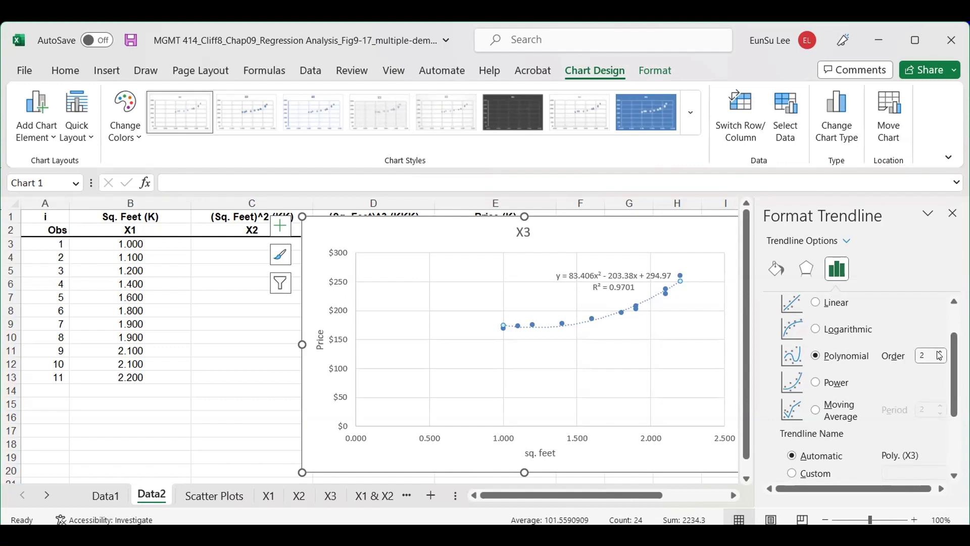
click(940, 354)
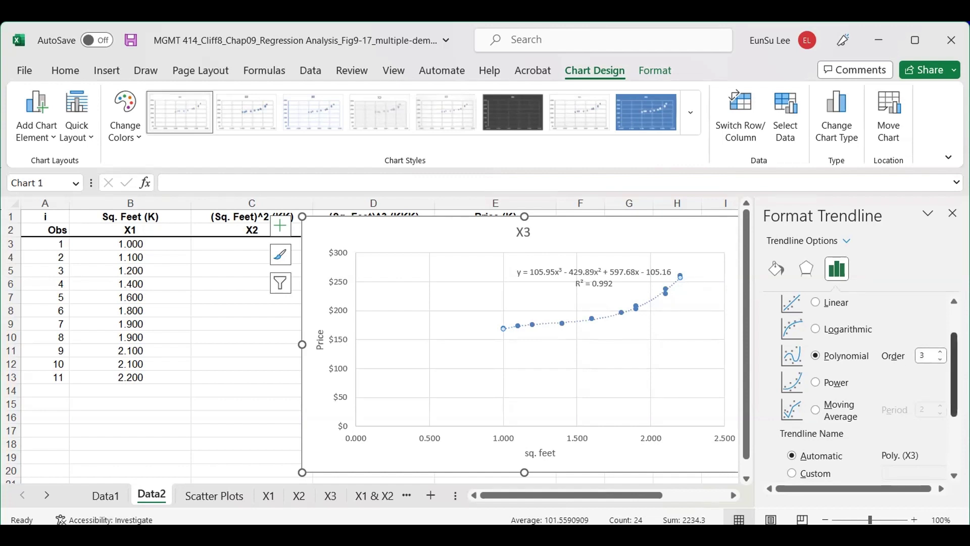
click(598, 285)
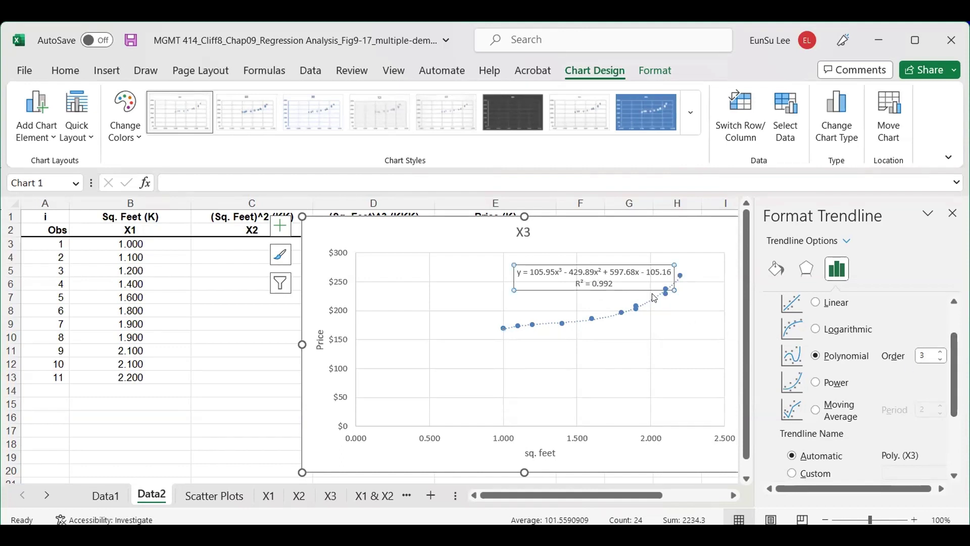
scroll(873, 346, down, 1)
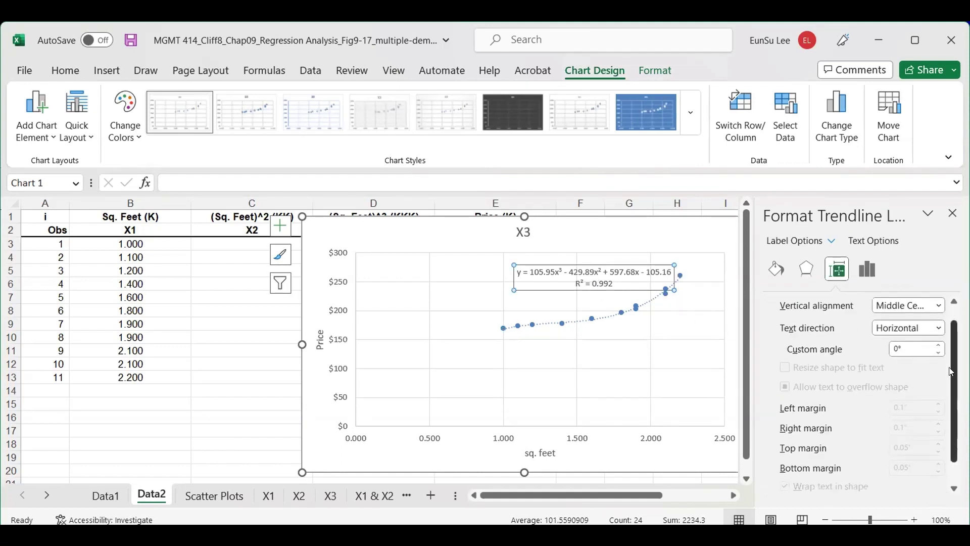
click(655, 303)
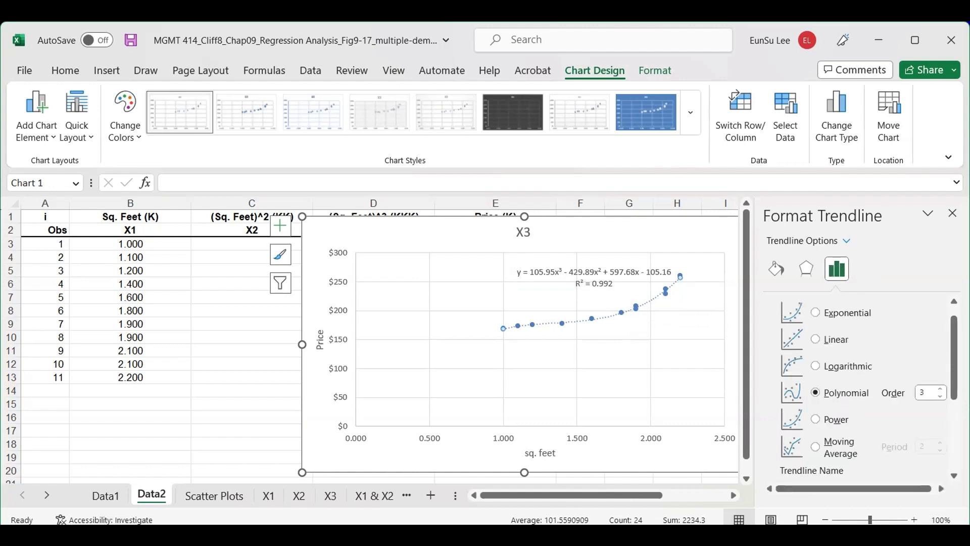
click(940, 398)
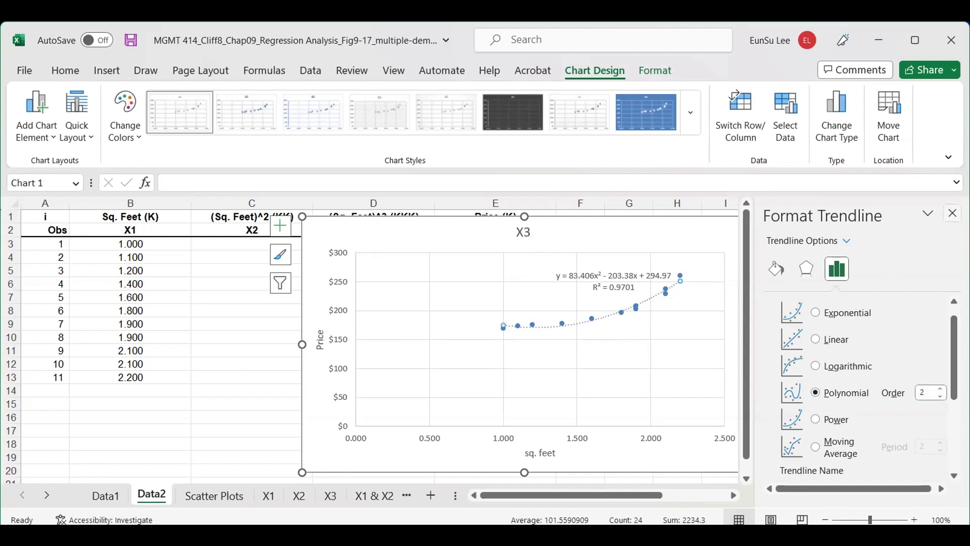
Step: Close the trendline settings and move the chart past the Price column, clear of columns A to E
click(952, 213)
drag(469, 224, 762, 226)
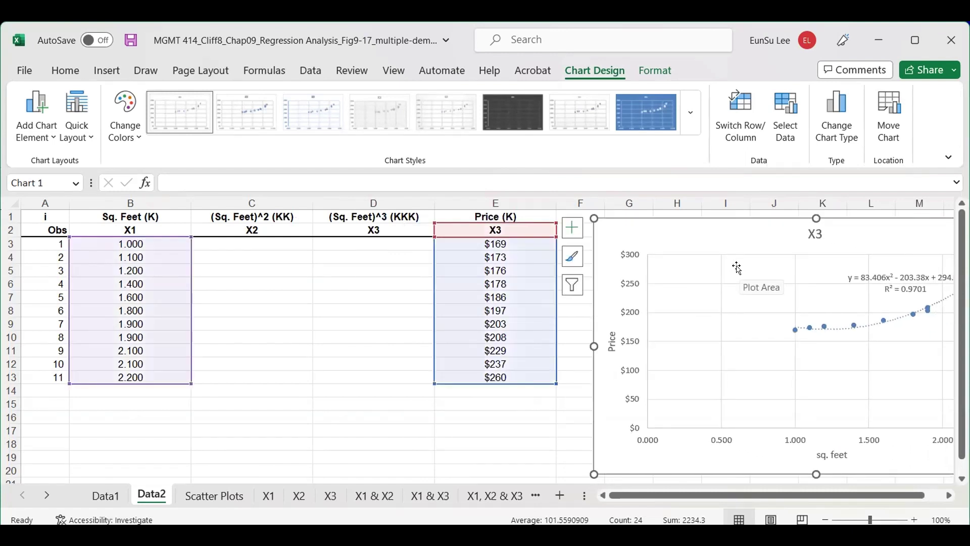
click(271, 308)
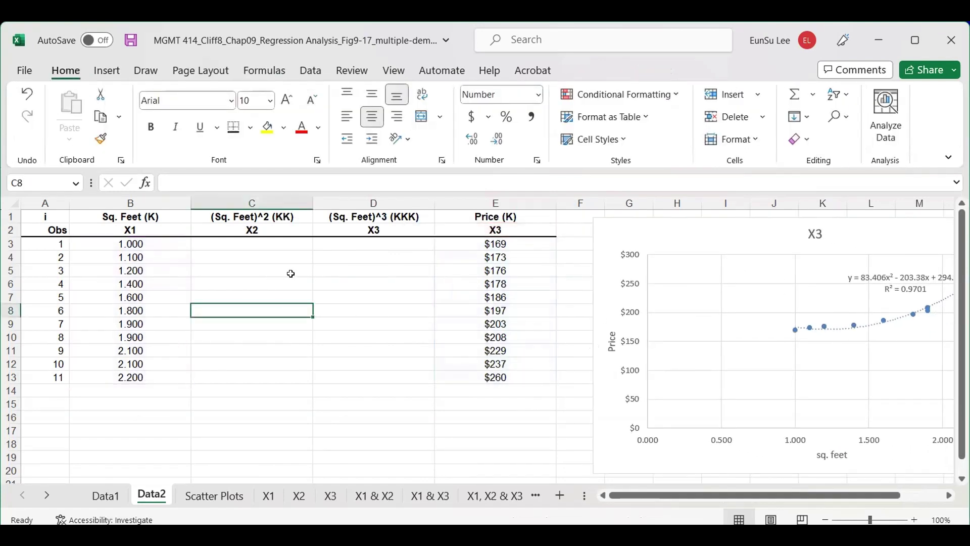
Step: Enter =B3^2 in C3 and fill it down to C13 to compute the squared square feet
click(270, 244)
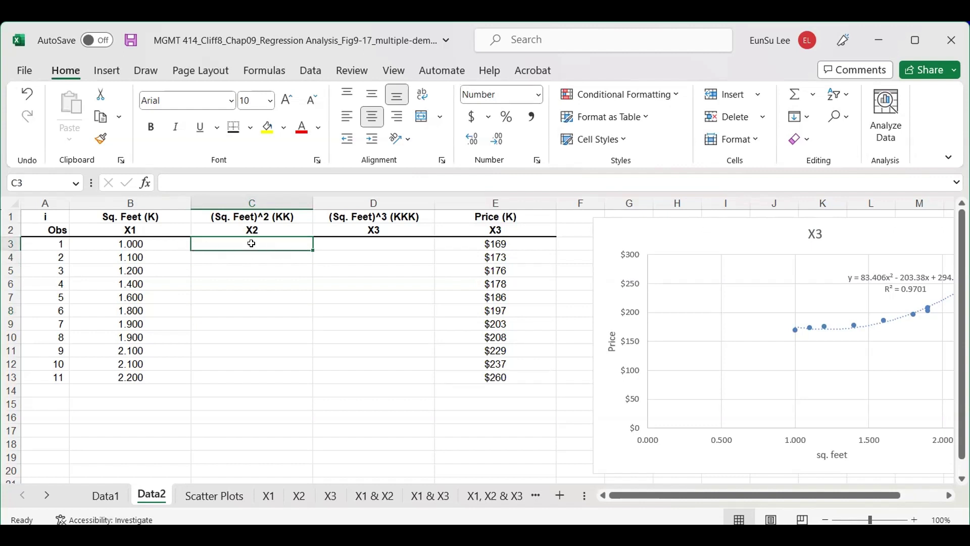
text(=)
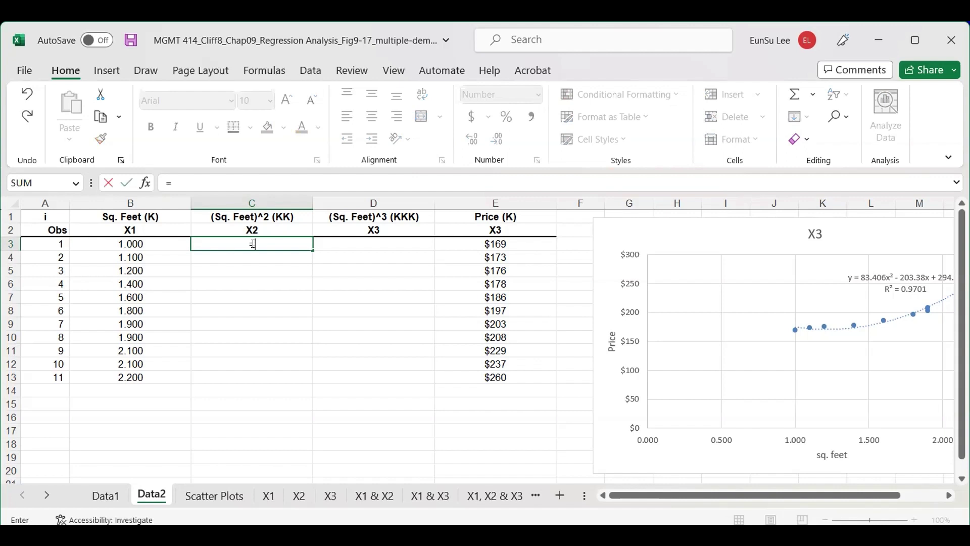
key(Left)
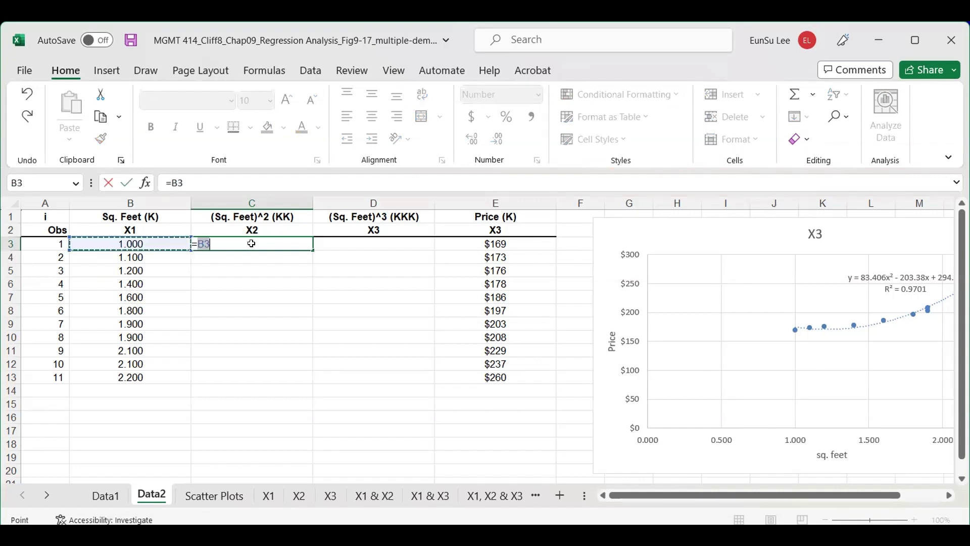
text(^2)
key(Return)
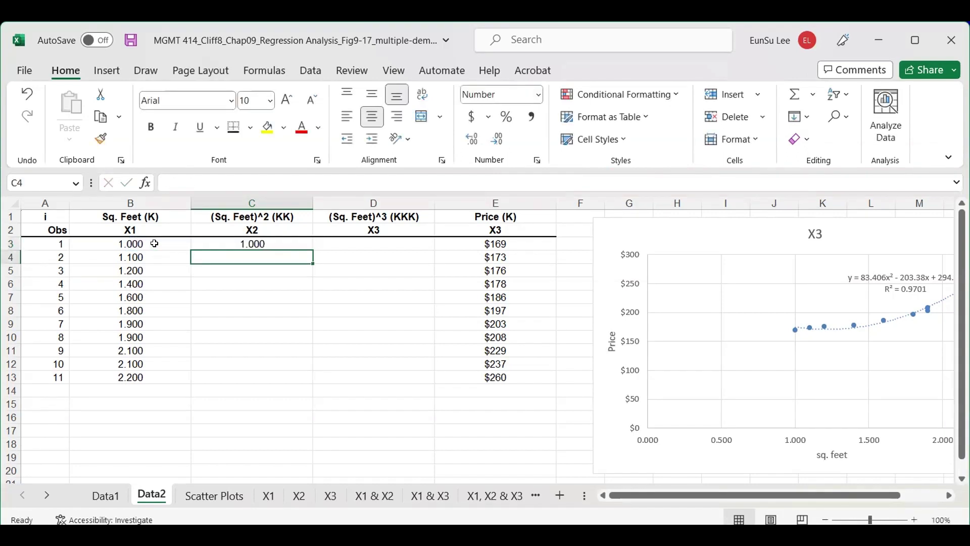
click(279, 241)
drag(309, 248, 310, 387)
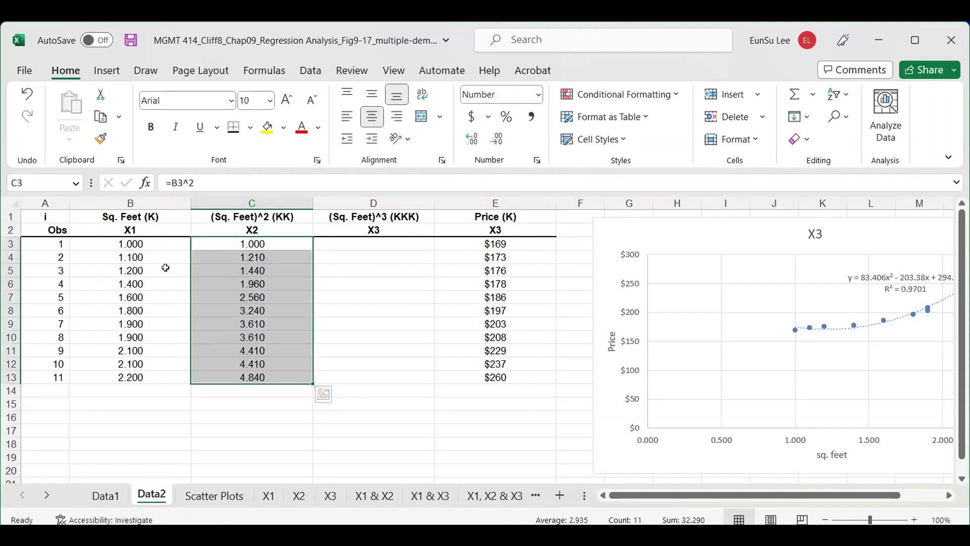
click(168, 226)
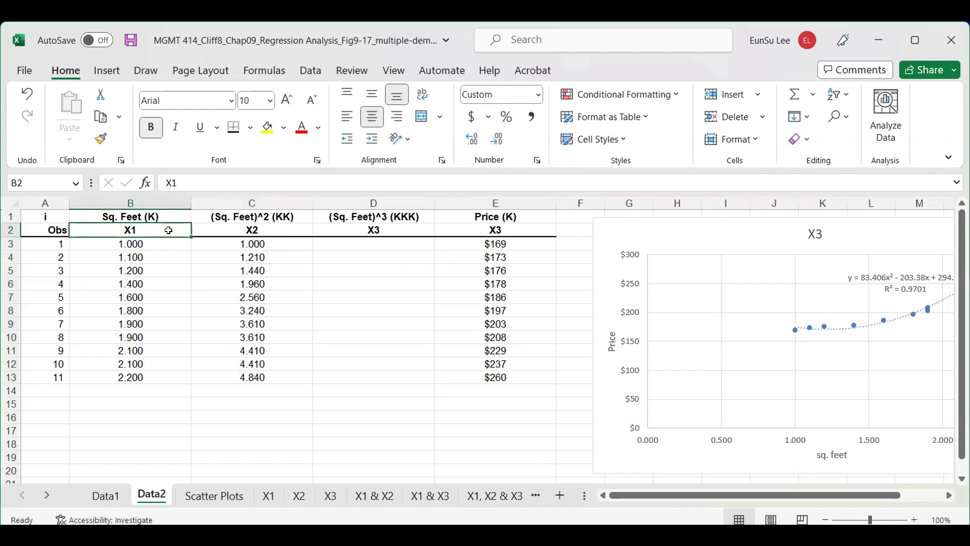
click(276, 230)
drag(144, 231, 265, 393)
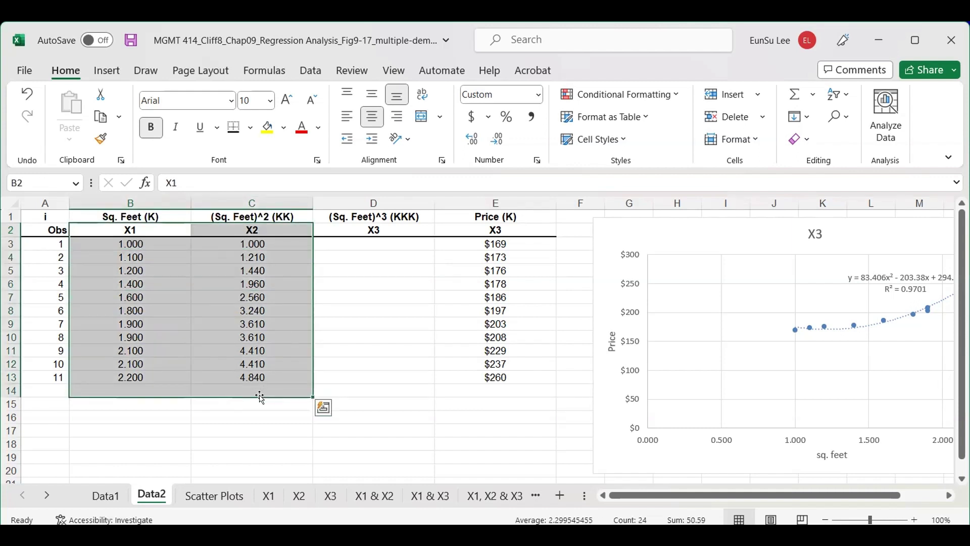
click(450, 332)
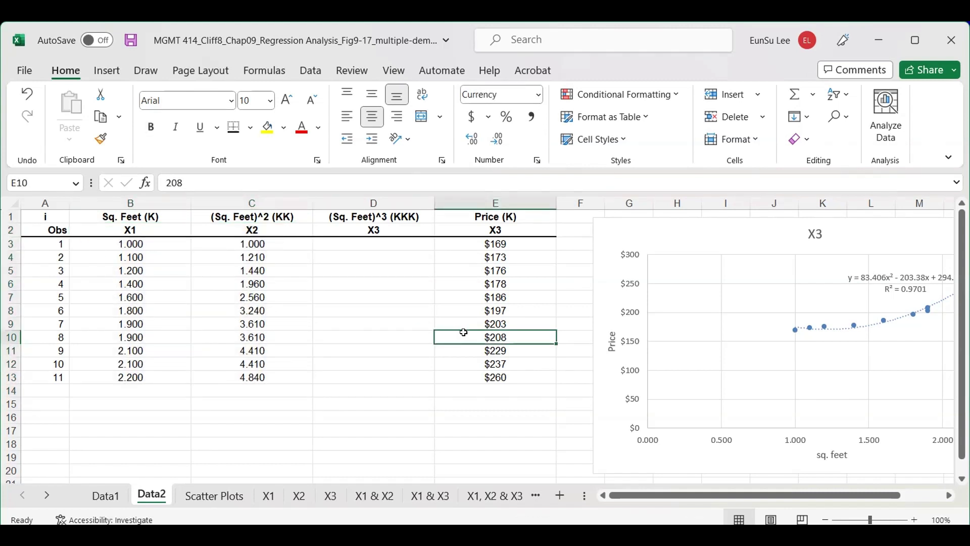
click(369, 309)
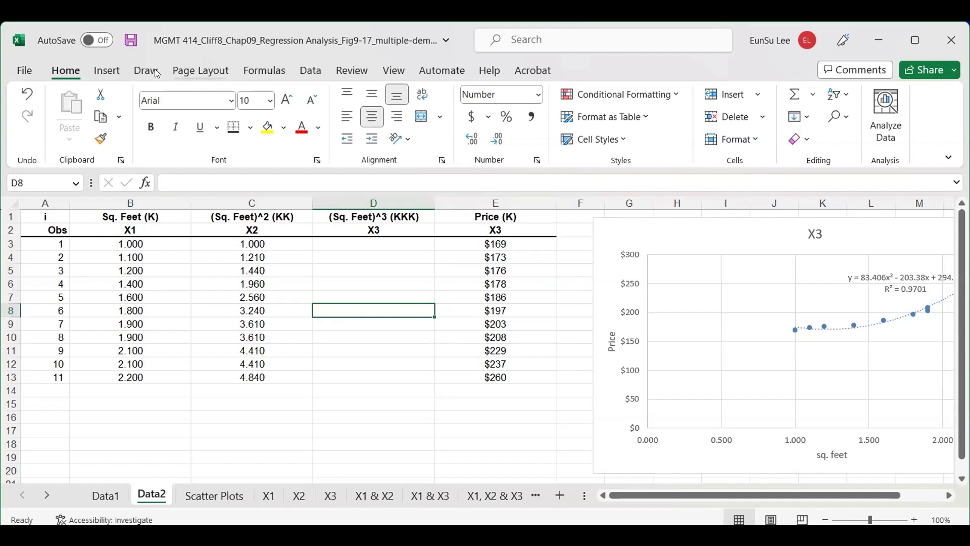
Step: Start a Regression from the data analysis tools and set its Y range to the prices in E2:E13 with label
click(311, 71)
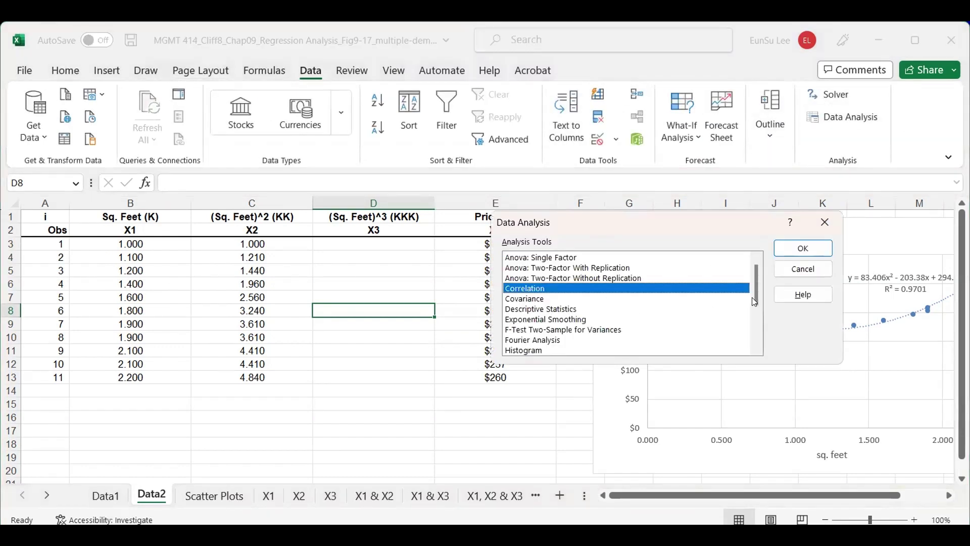
drag(757, 286, 757, 320)
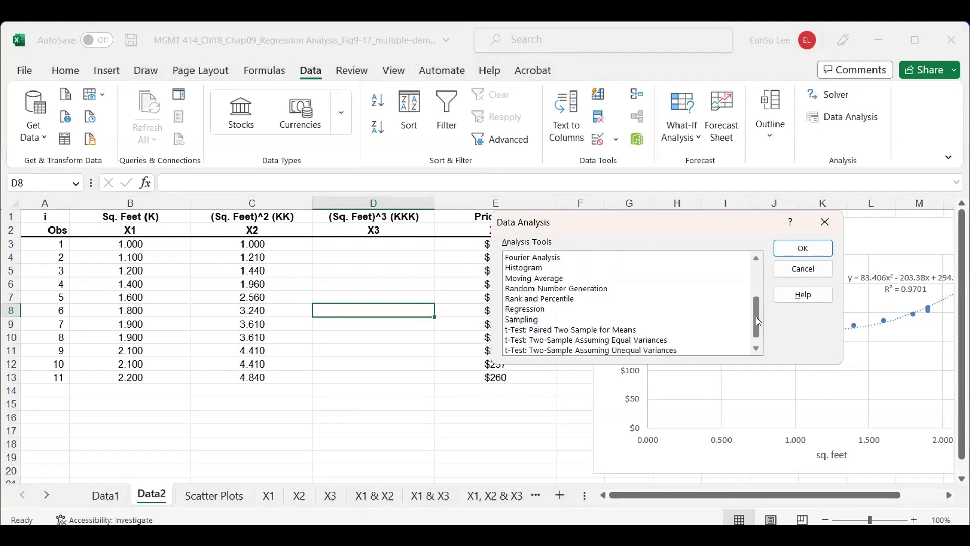
click(525, 310)
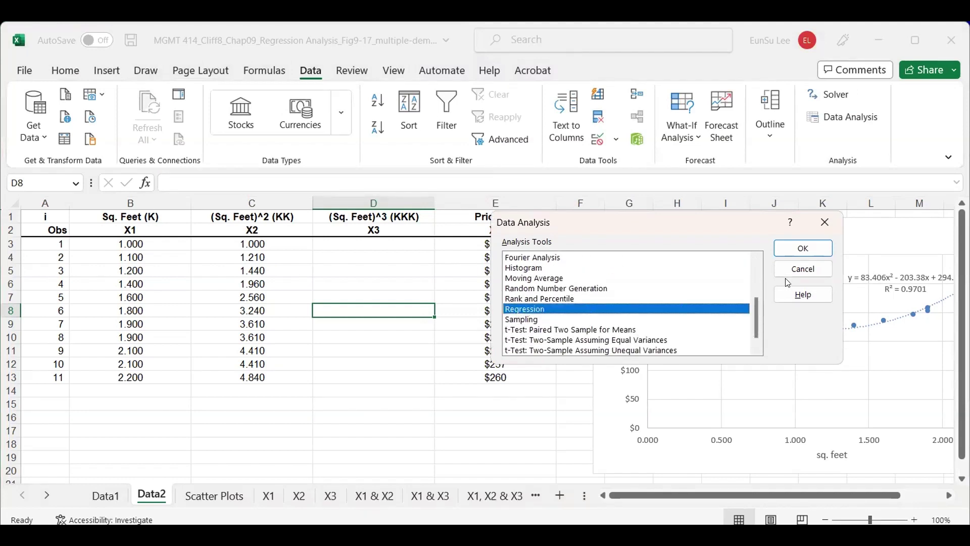
click(803, 249)
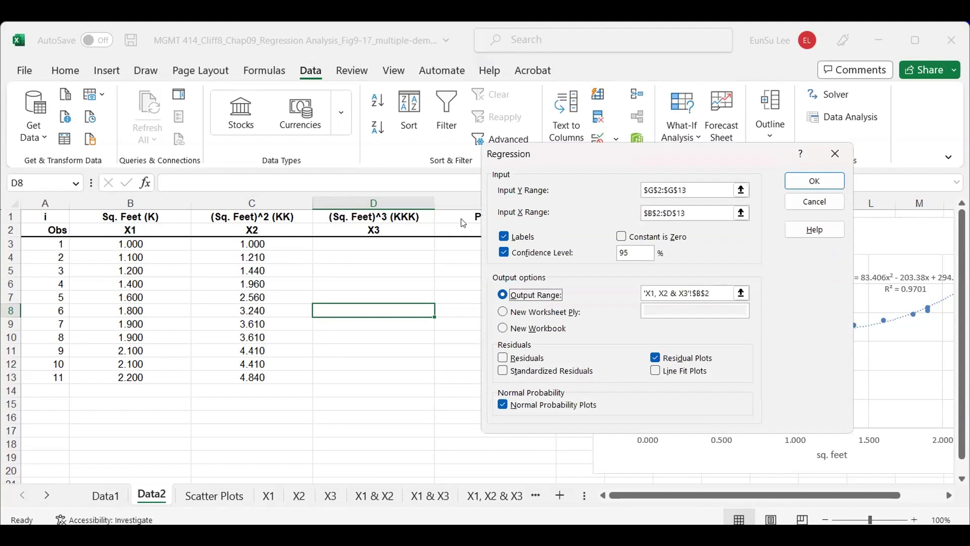
click(708, 190)
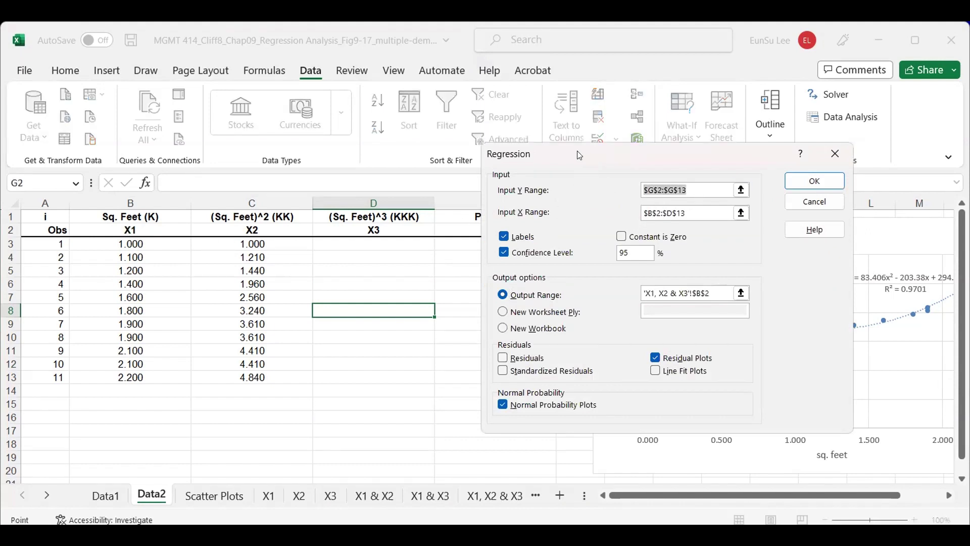
drag(579, 155, 731, 154)
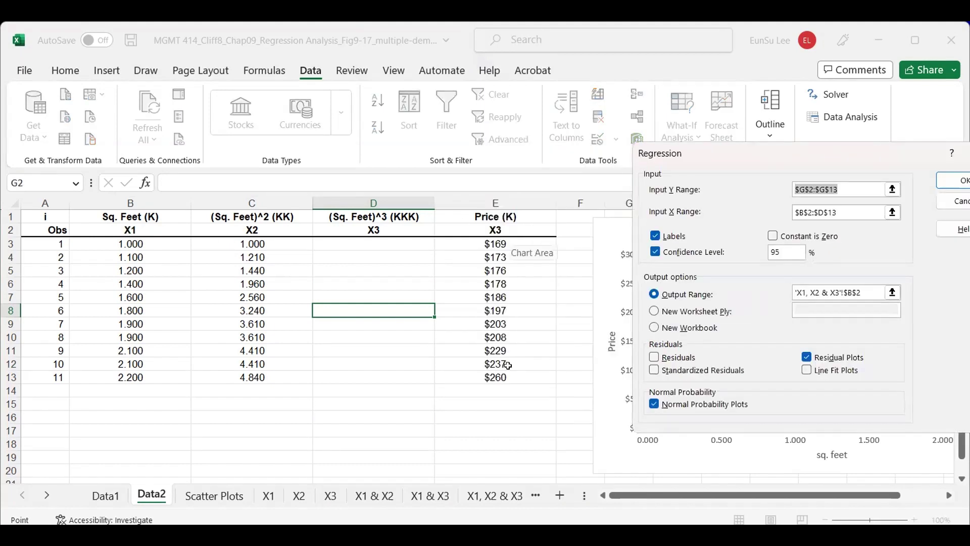
drag(508, 374, 495, 230)
Step: Set the regression's X range to B2:C13, covering X1 and X2 with their labels
click(773, 212)
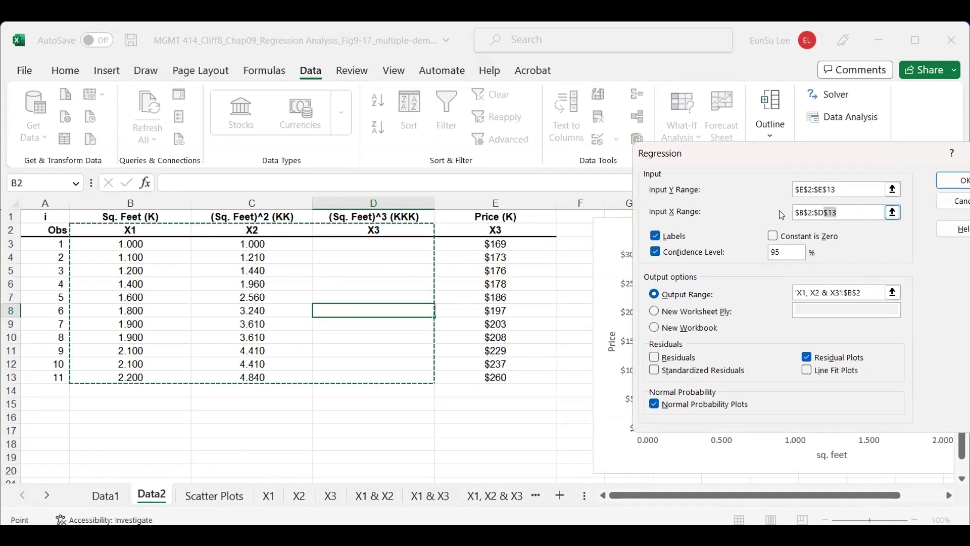
click(135, 230)
drag(134, 230, 237, 374)
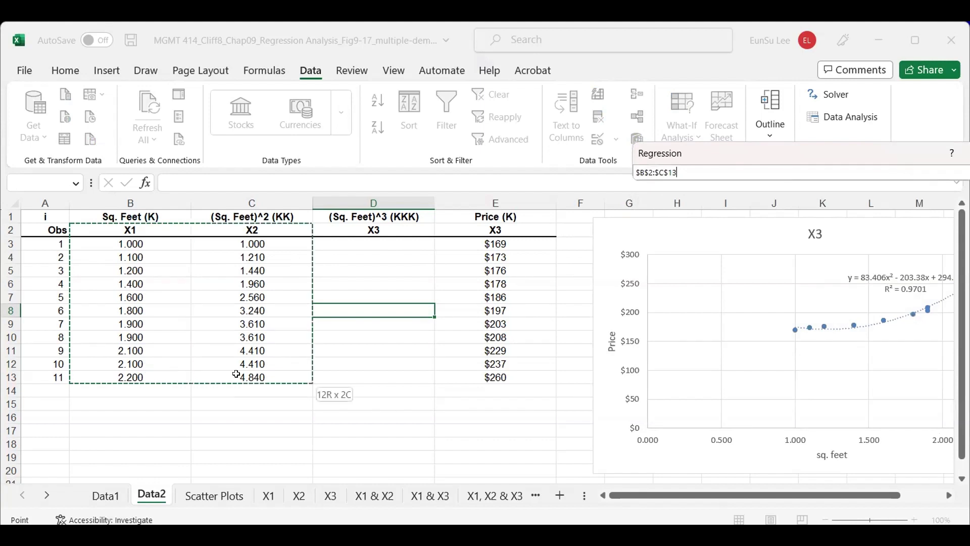
drag(316, 374, 317, 374)
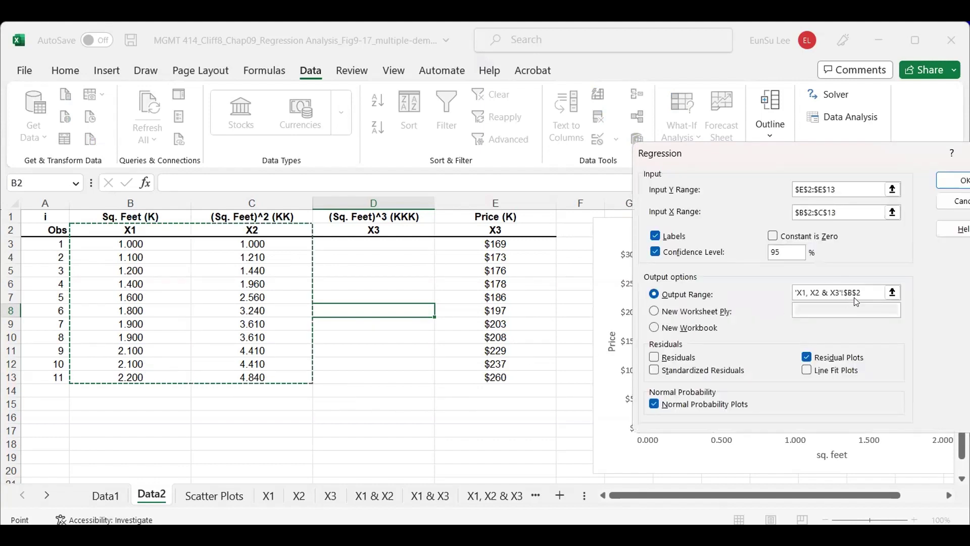
Step: Set the regression's output range to cell B17 on the Data2 sheet, run it and review the summary output
click(893, 293)
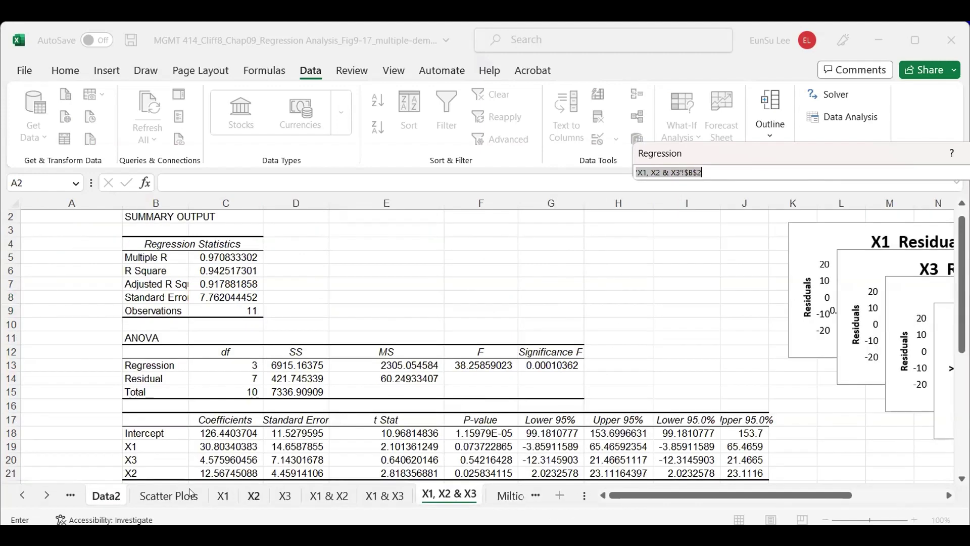
click(106, 496)
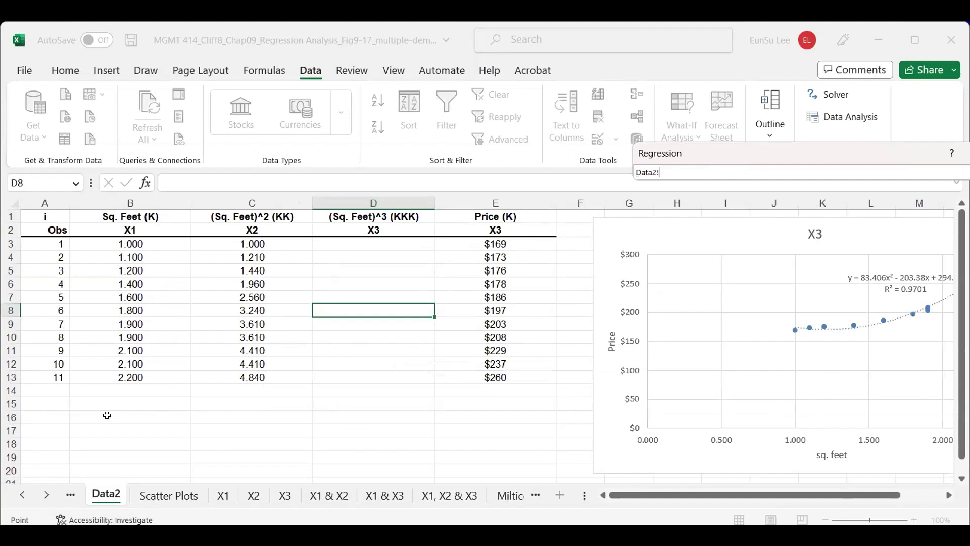
click(75, 431)
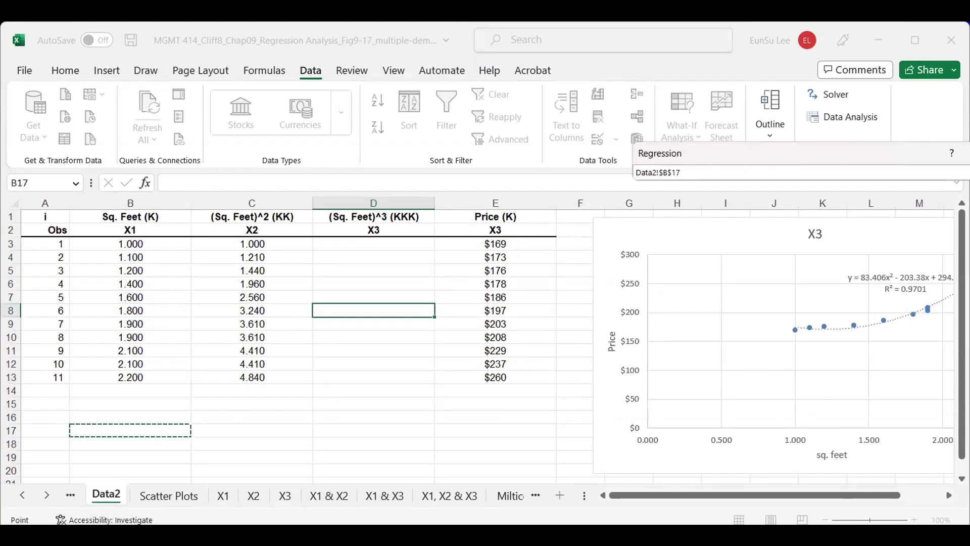
key(Return)
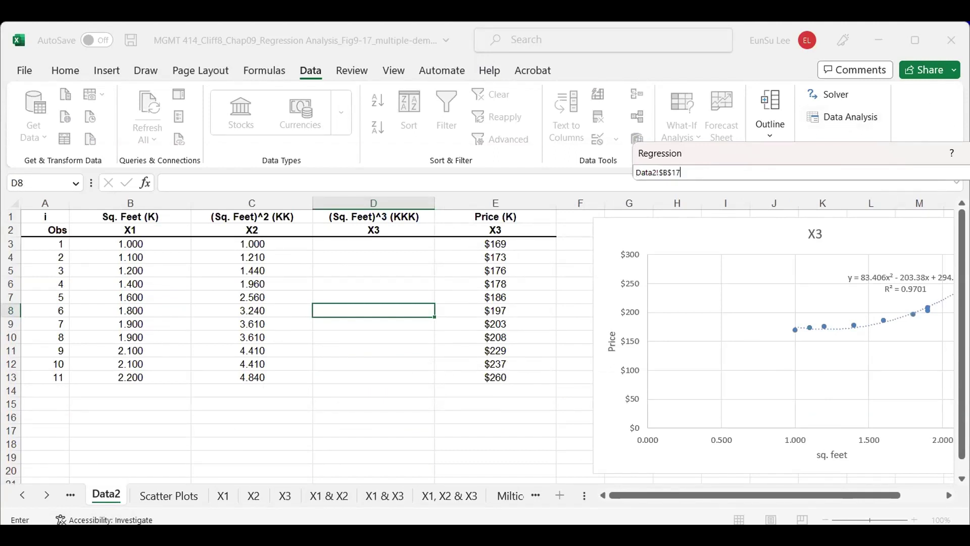
key(Return)
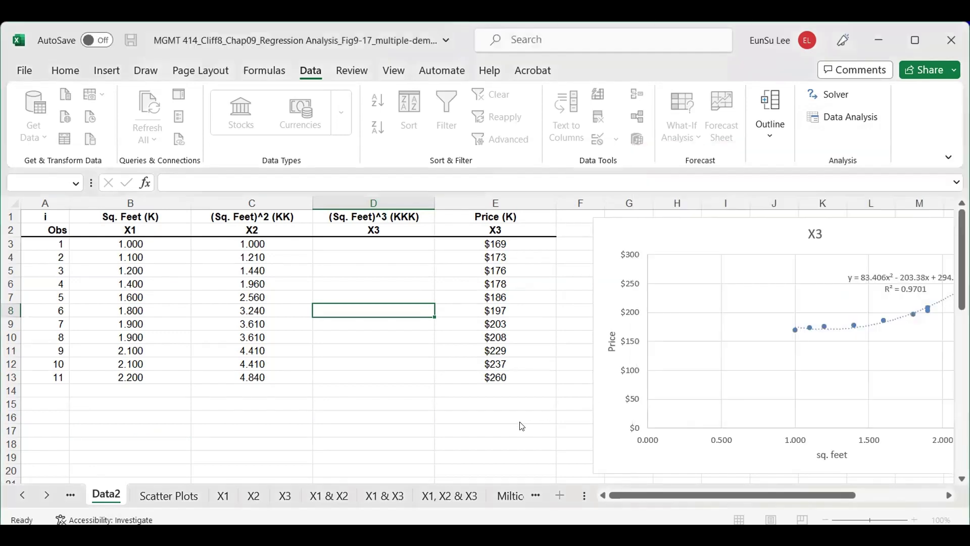
drag(961, 263, 961, 277)
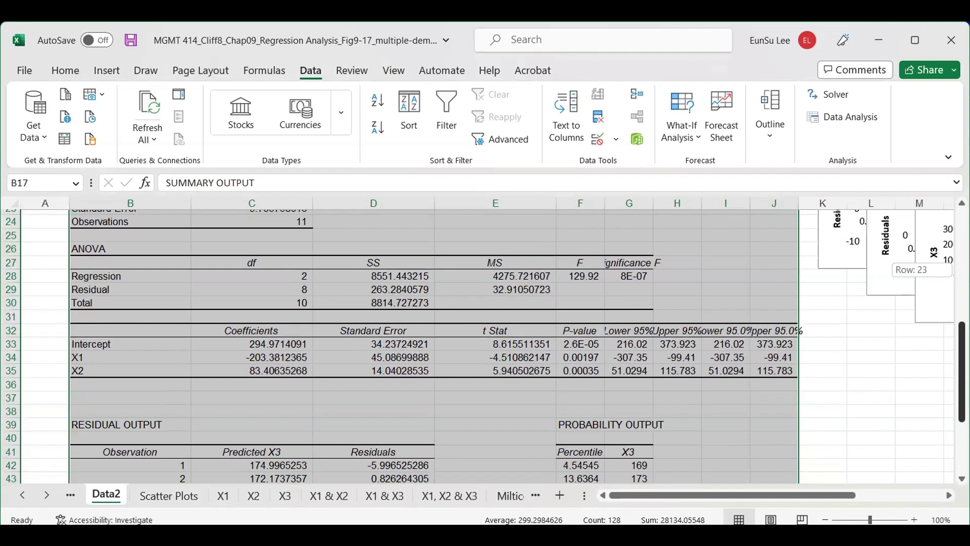
drag(962, 277, 961, 217)
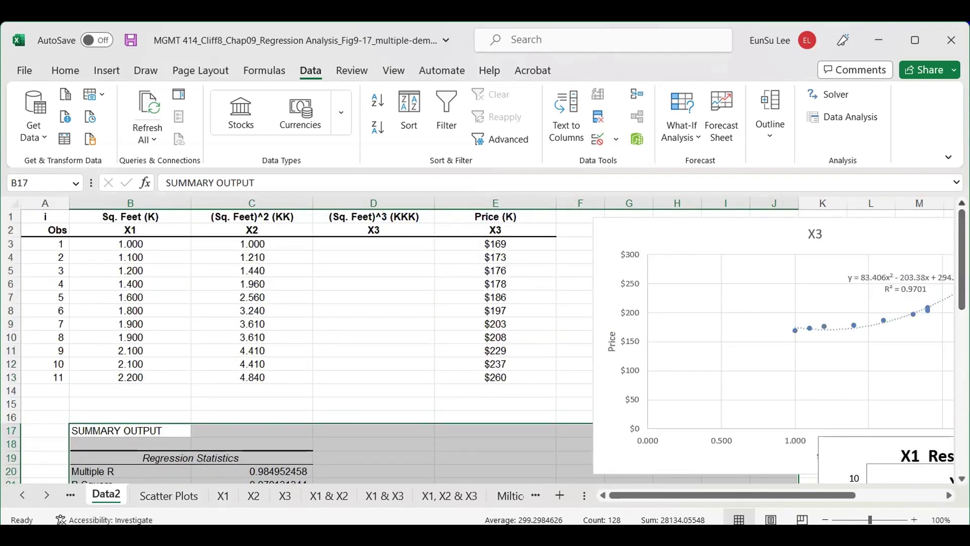